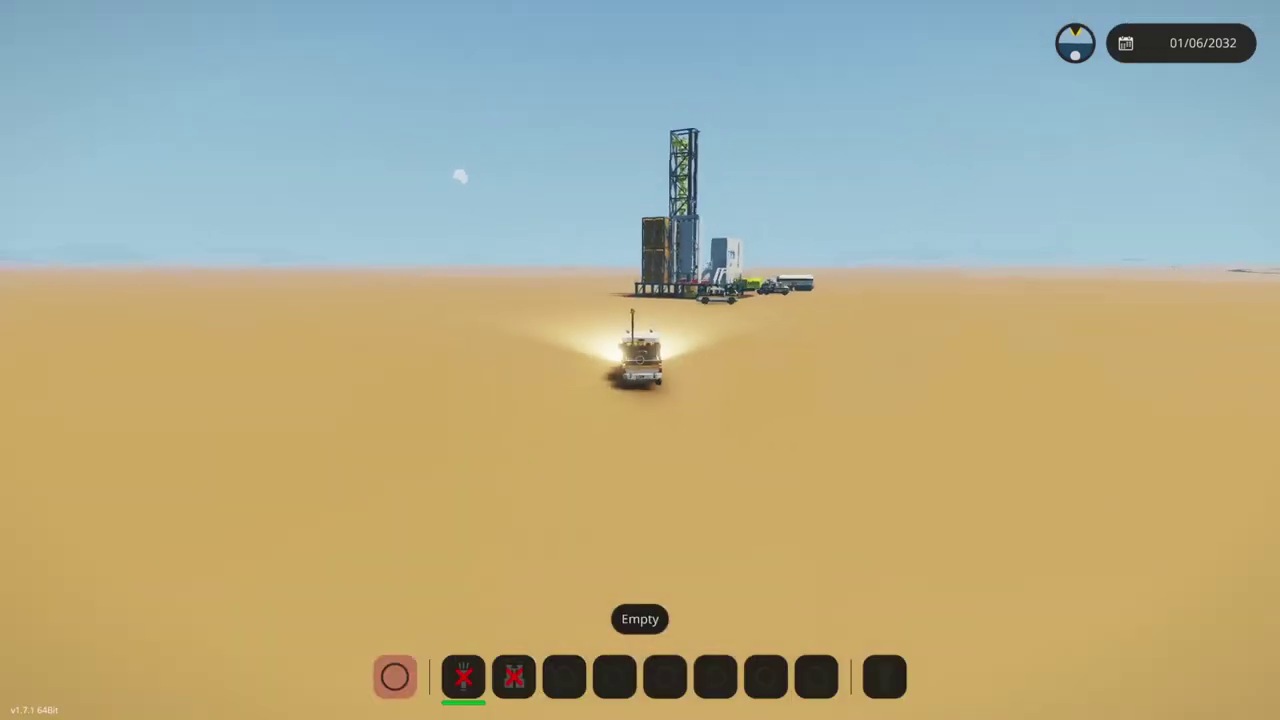
{"action": "scroll", "coordinate": [640, 360], "scroll_direction": "up", "scroll_amount": 5}
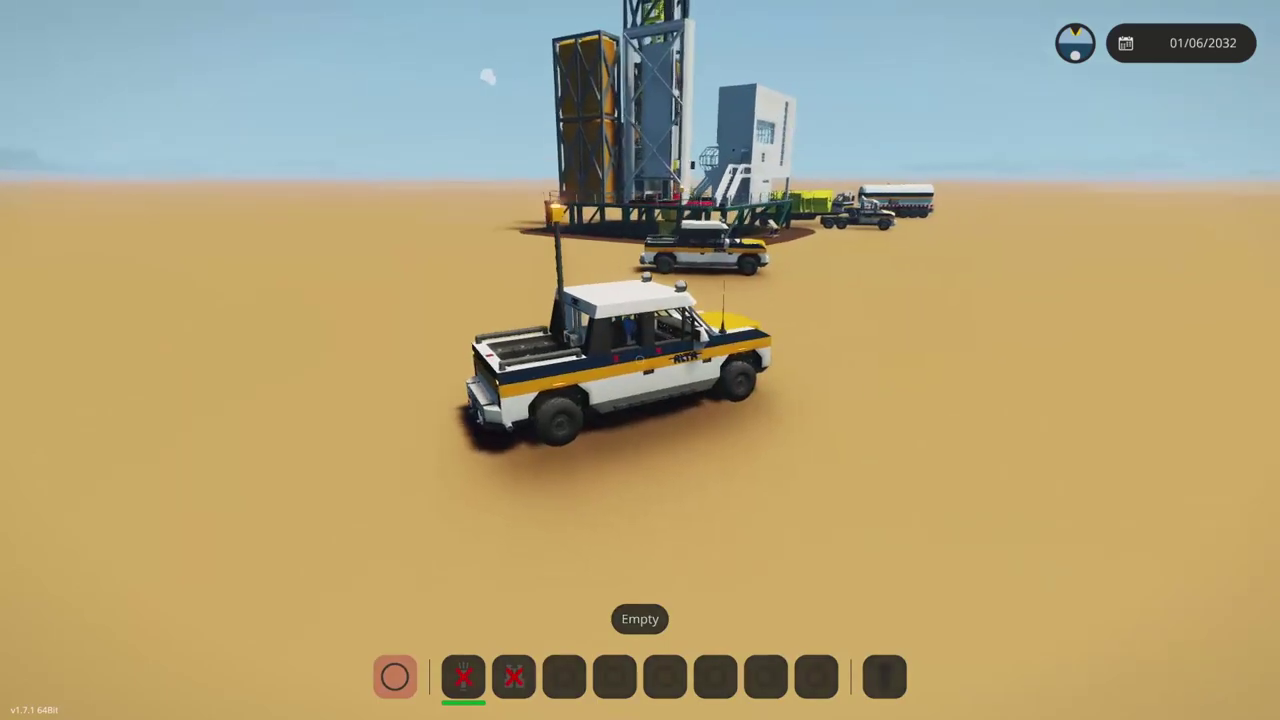
{"action": "key", "text": "Tab"}
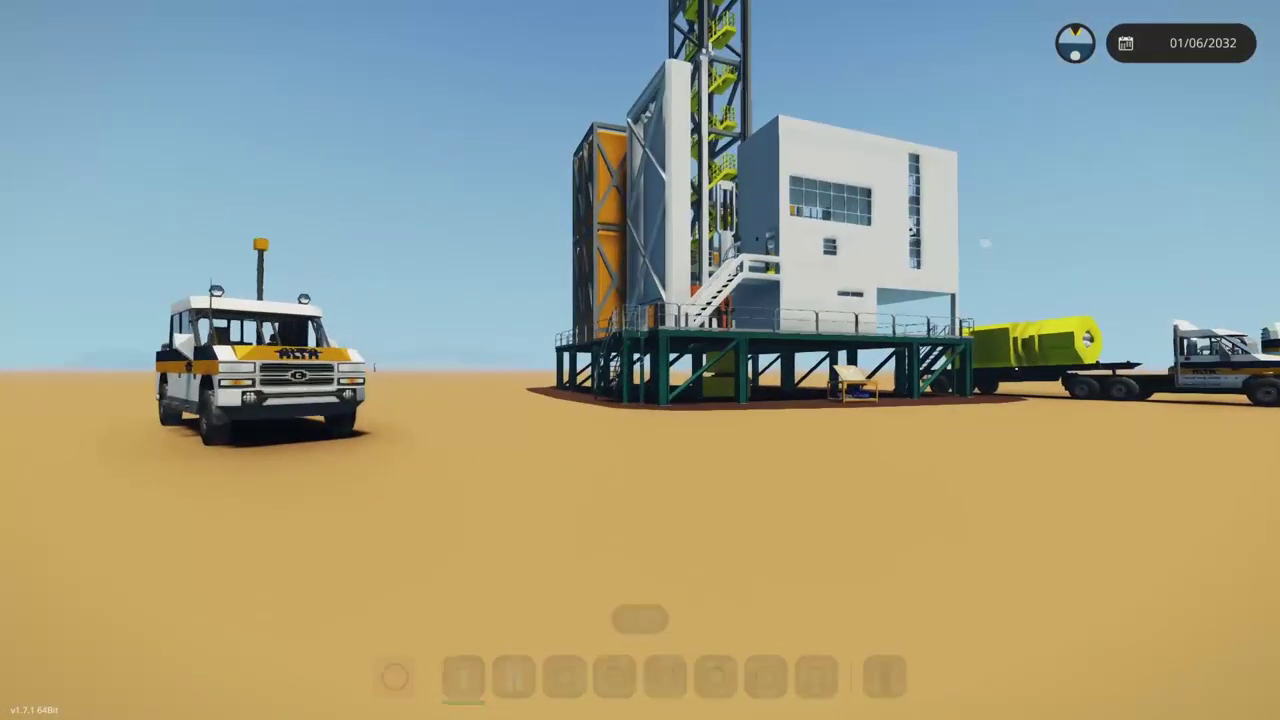
{"action": "key", "text": "w"}
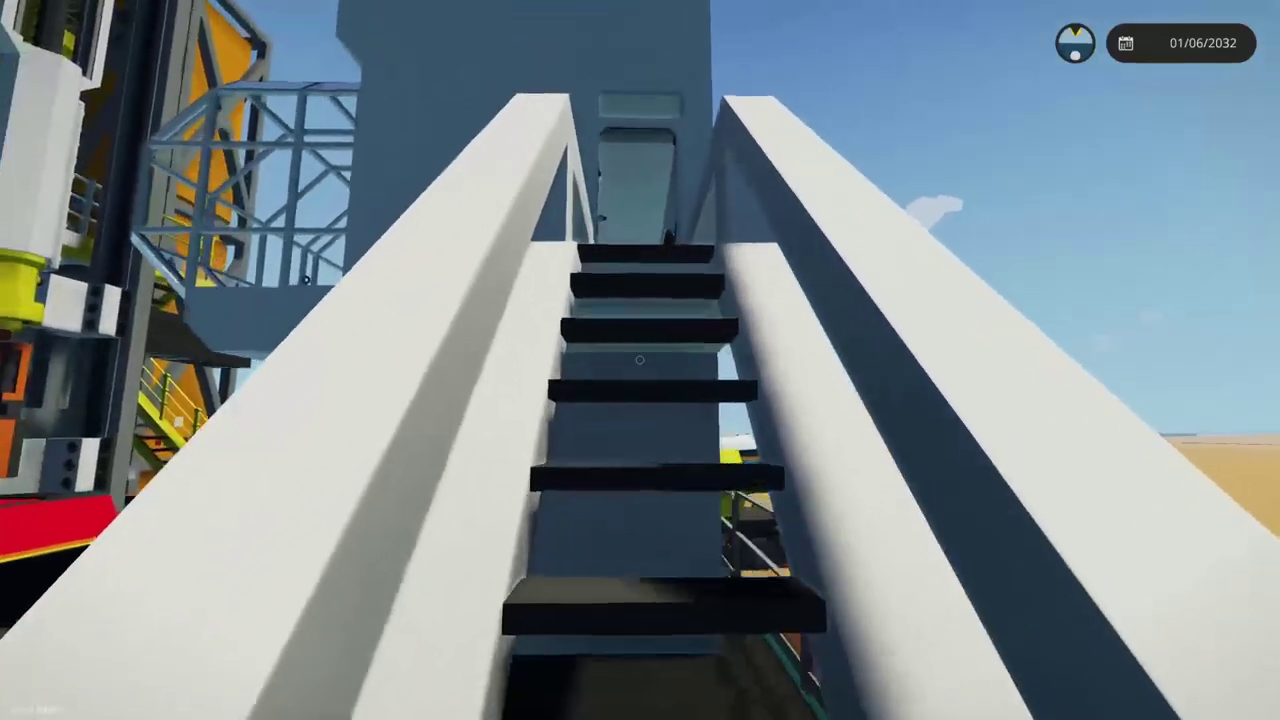
{"action": "key", "text": "w"}
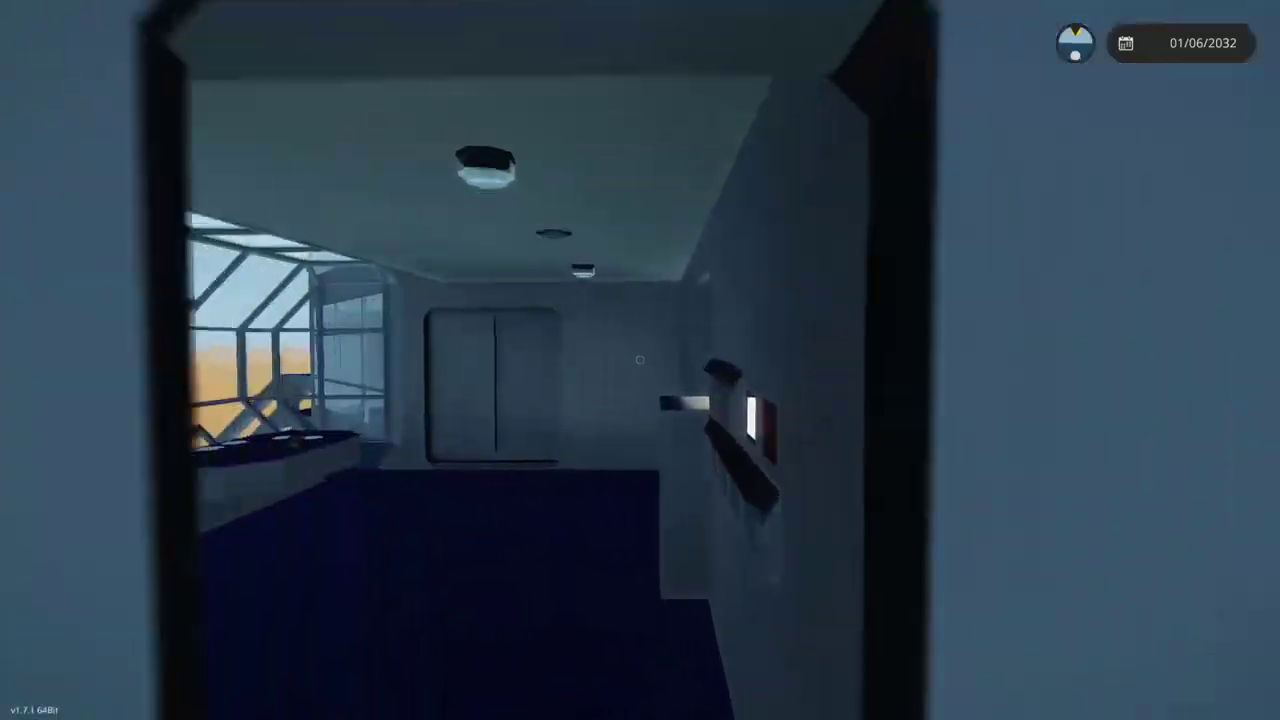
{"action": "key", "text": "w"}
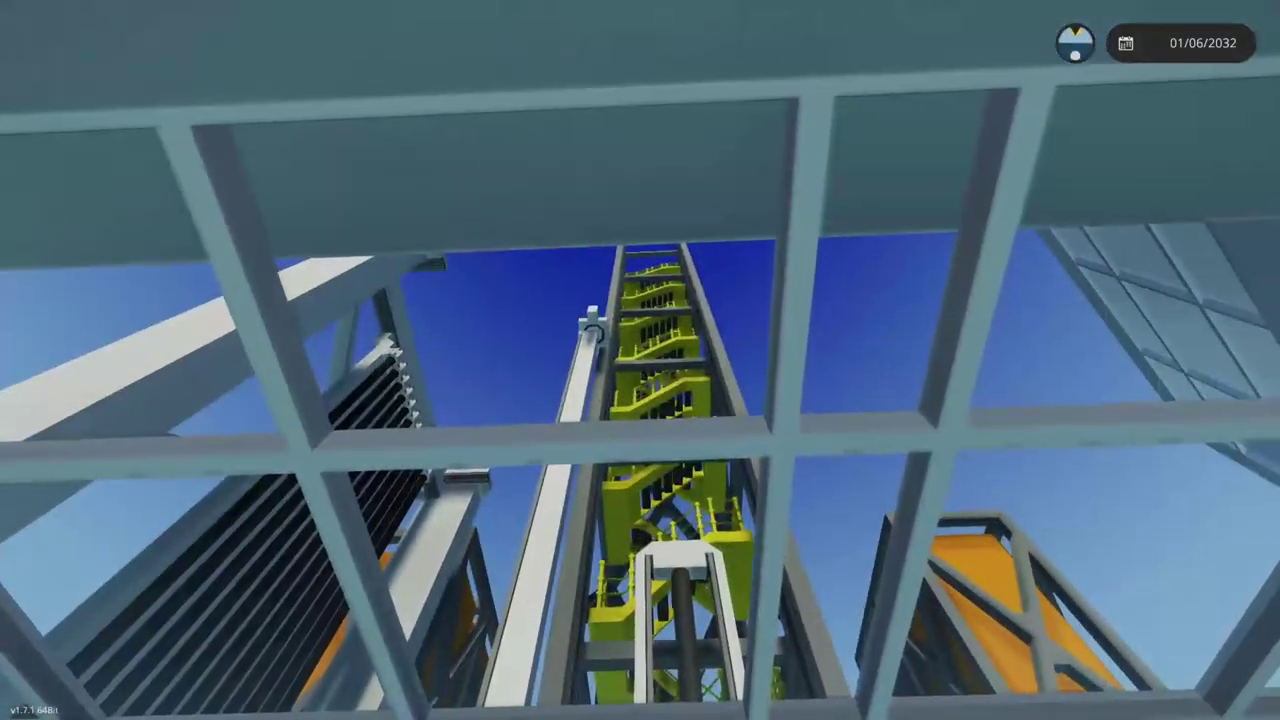
{"action": "mouse_move", "coordinate": [640, 360]}
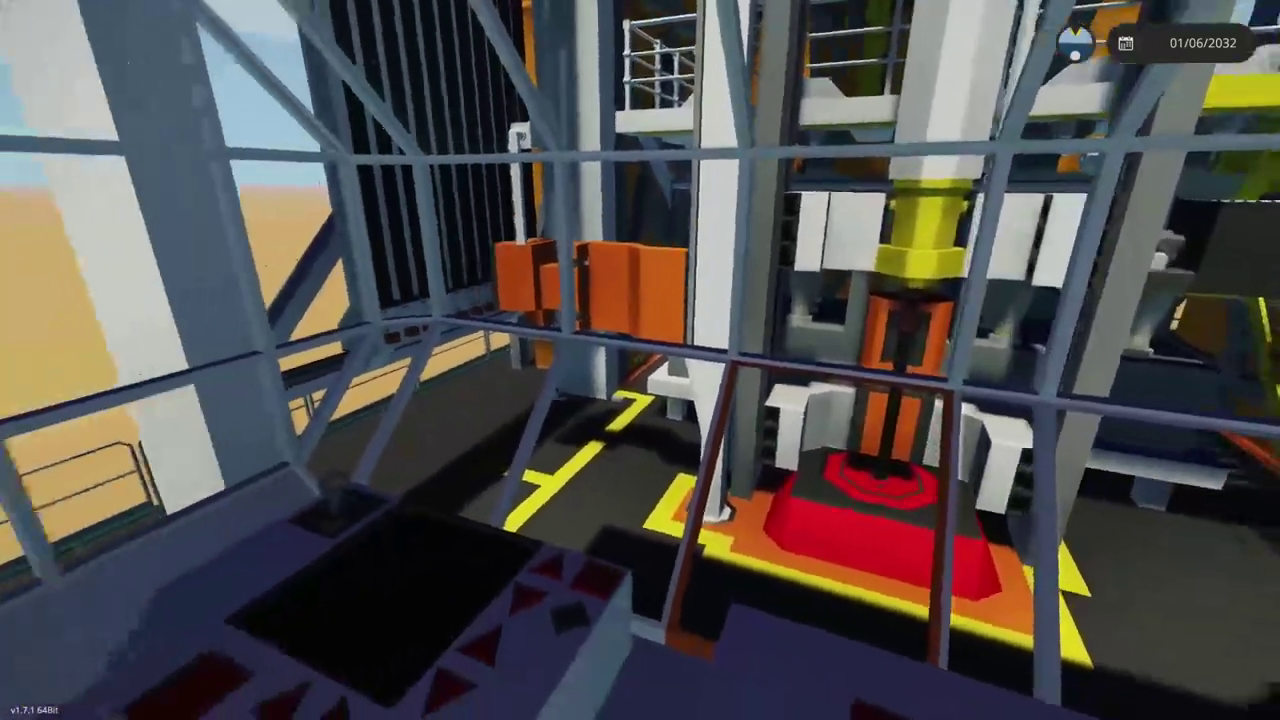
{"action": "key", "text": "w"}
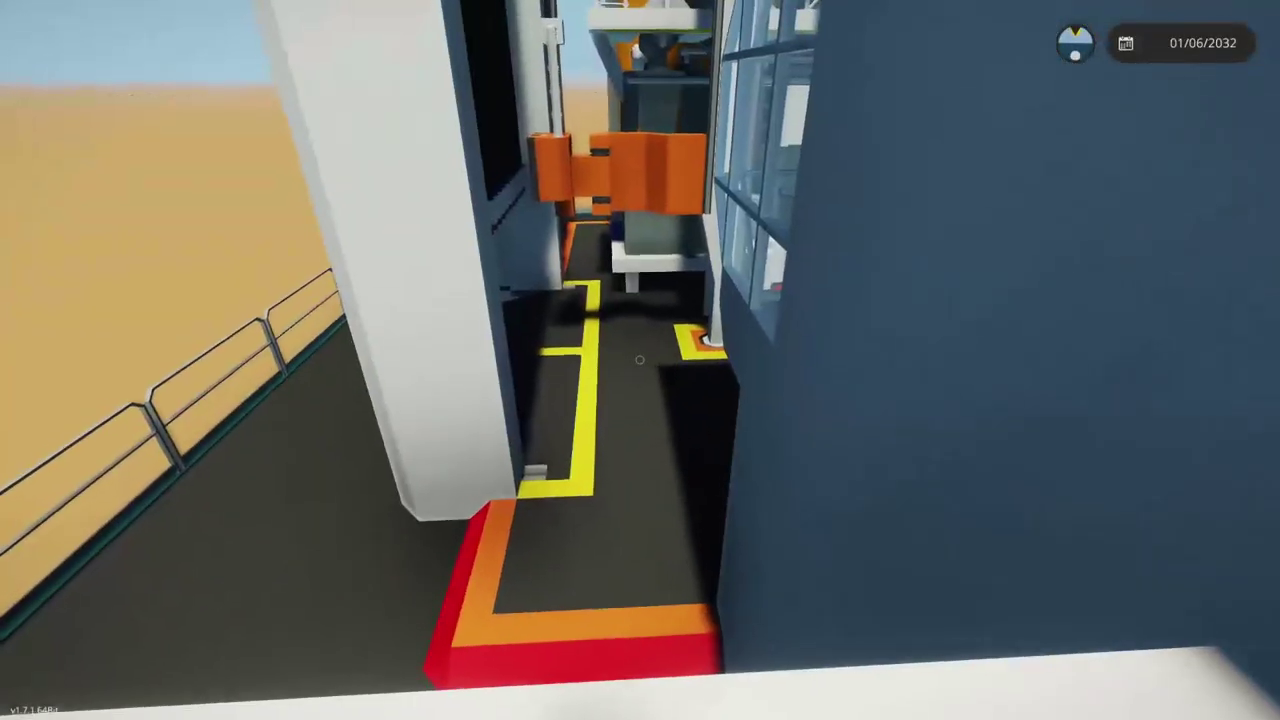
{"action": "key", "text": "w"}
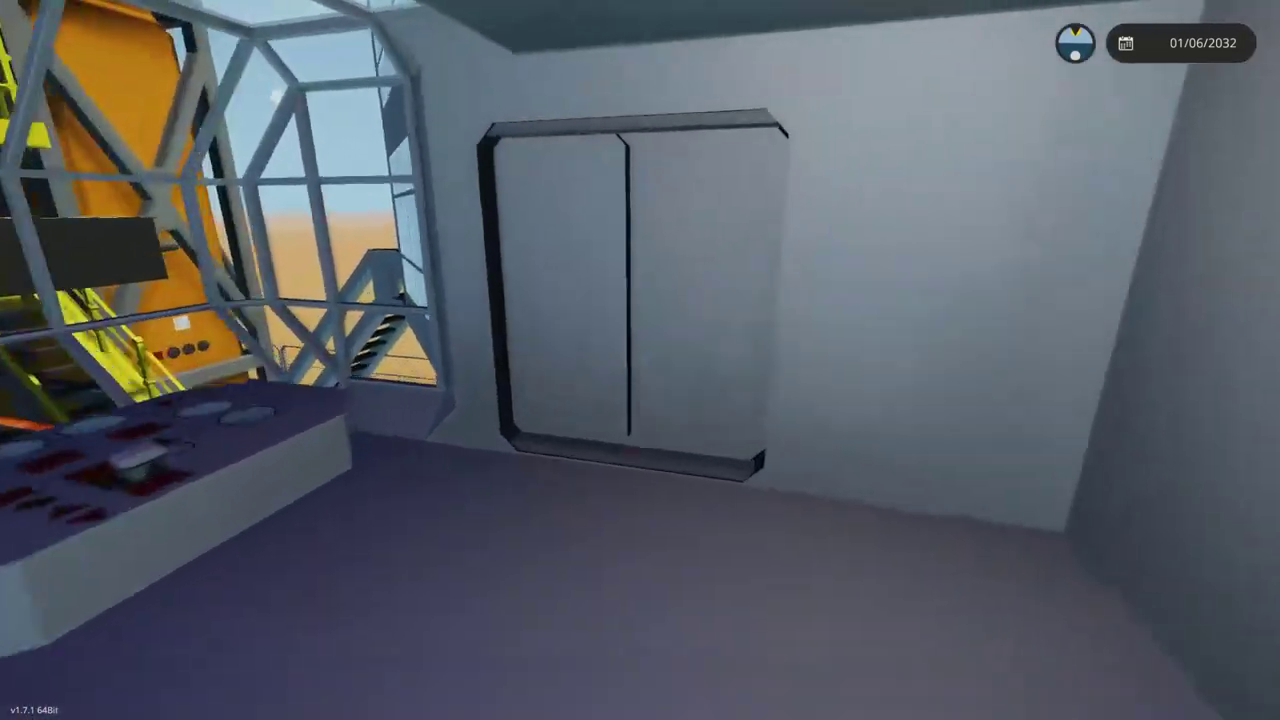
{"action": "key", "text": "w"}
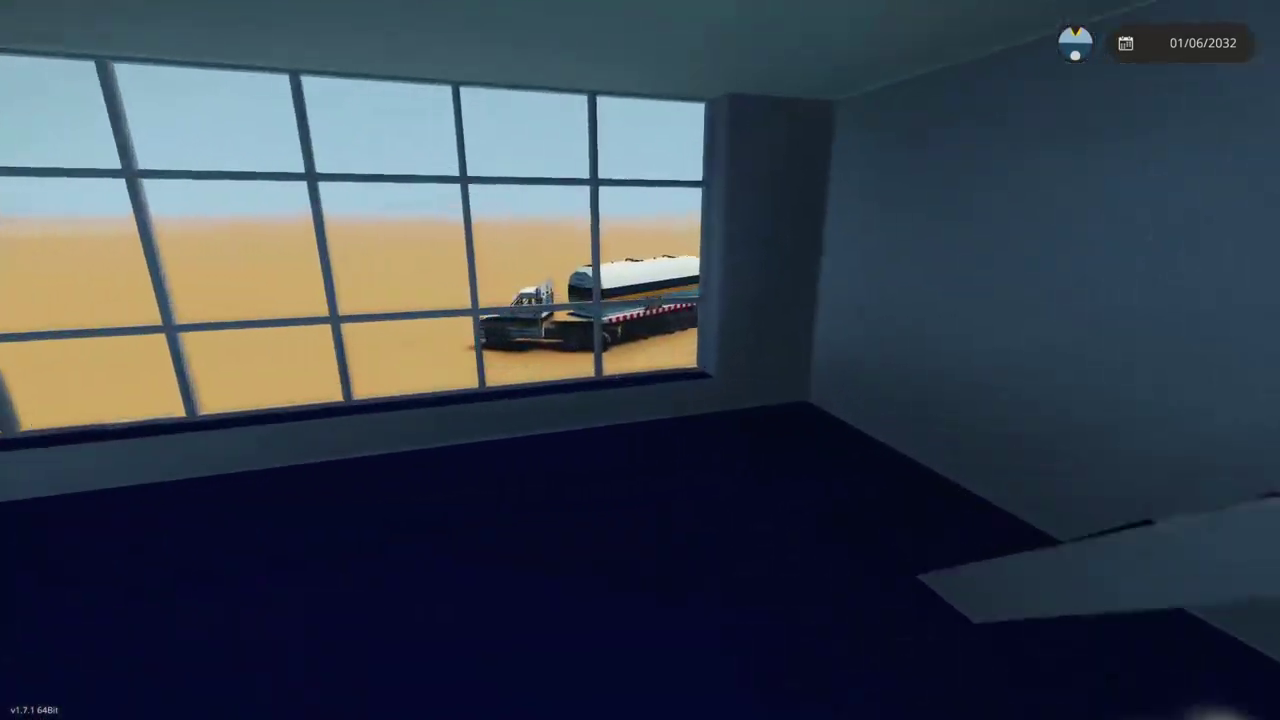
{"action": "key", "text": "w"}
{"action": "key", "text": "f"}
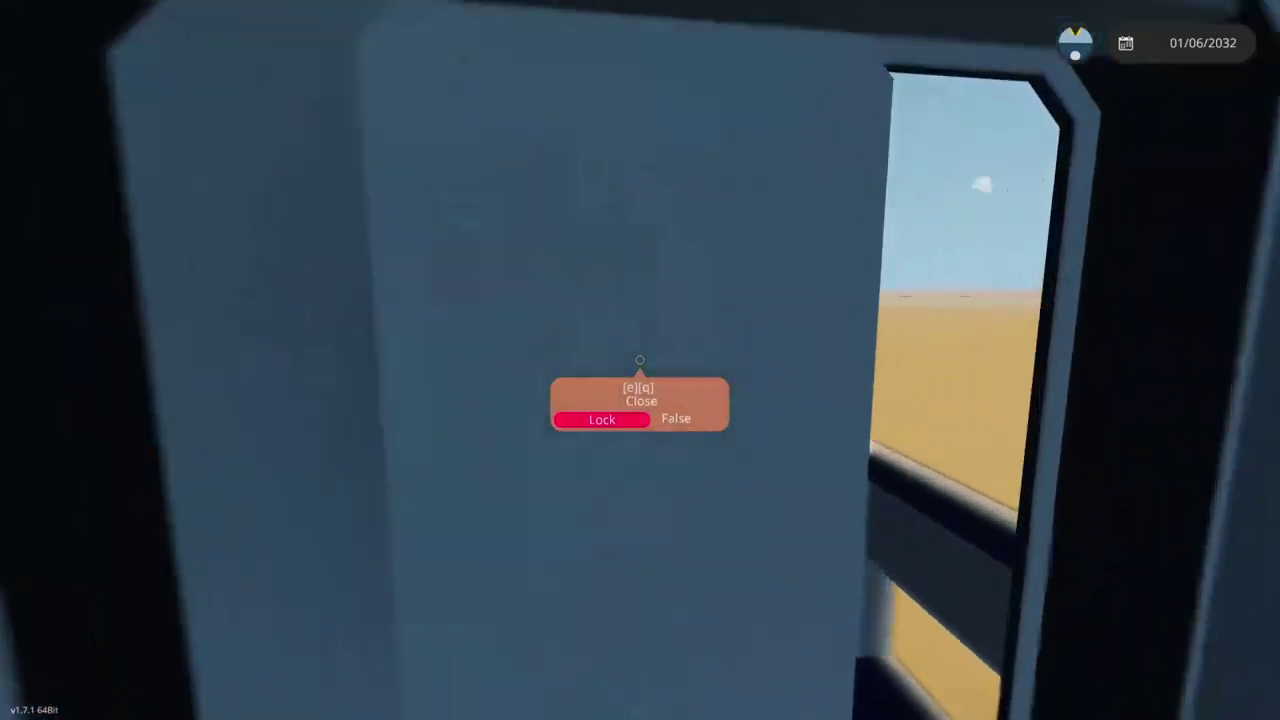
{"action": "key", "text": "w"}
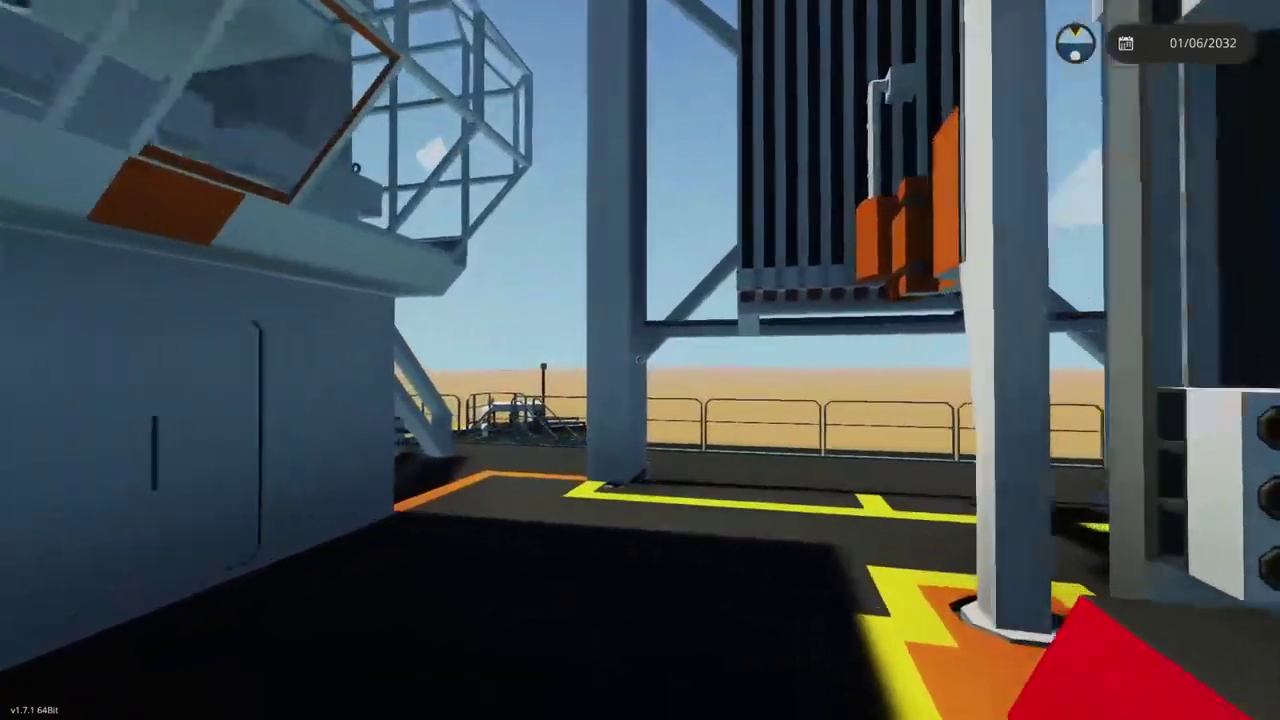
{"action": "key", "text": "w"}
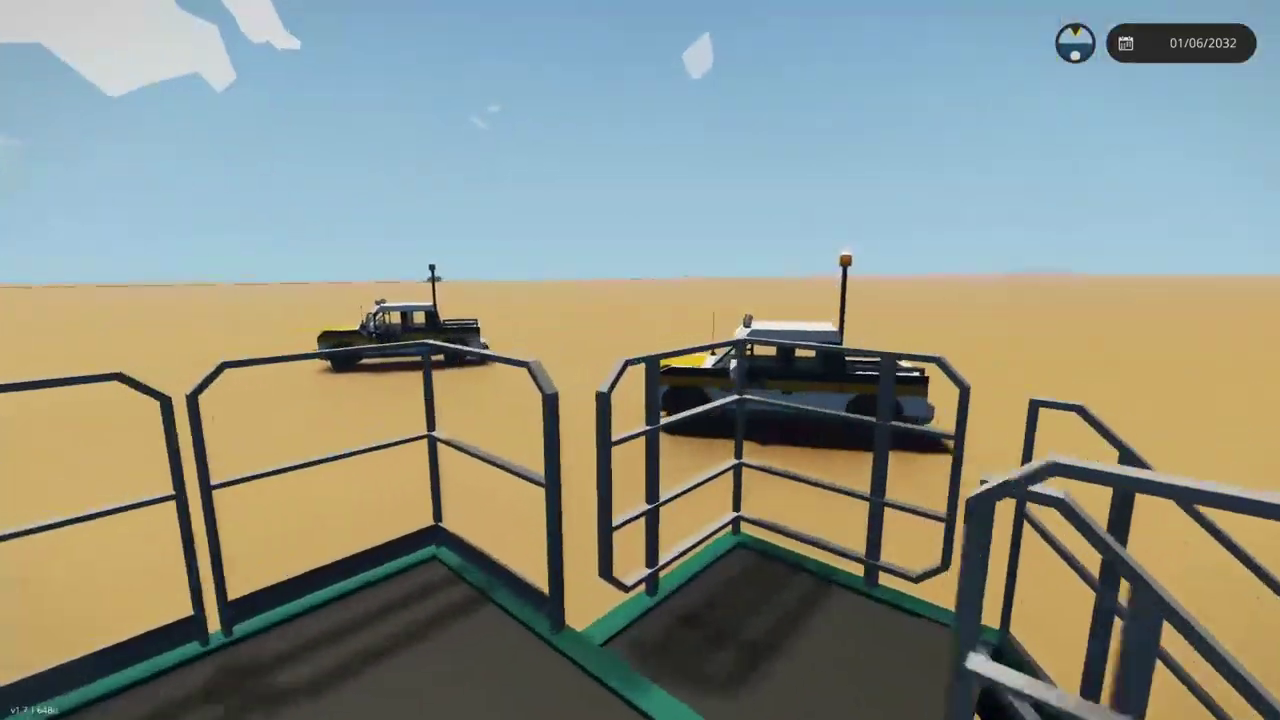
{"action": "key", "text": "w"}
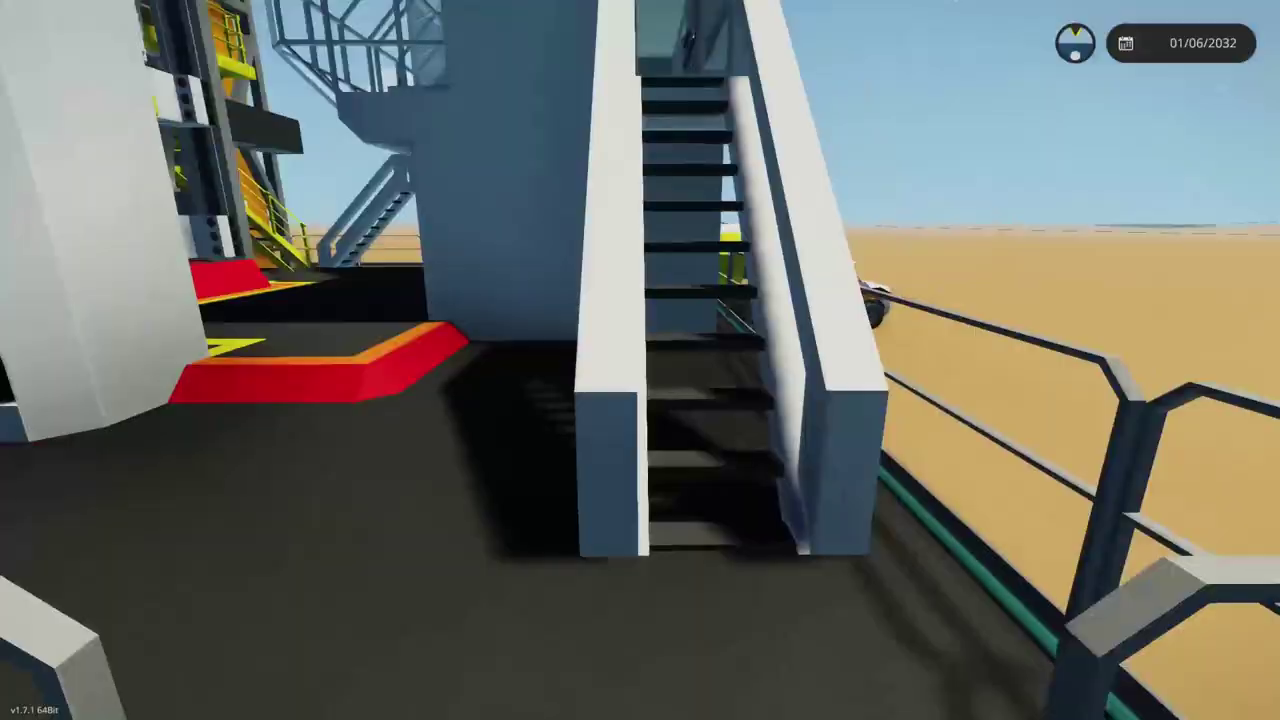
{"action": "key", "text": "w"}
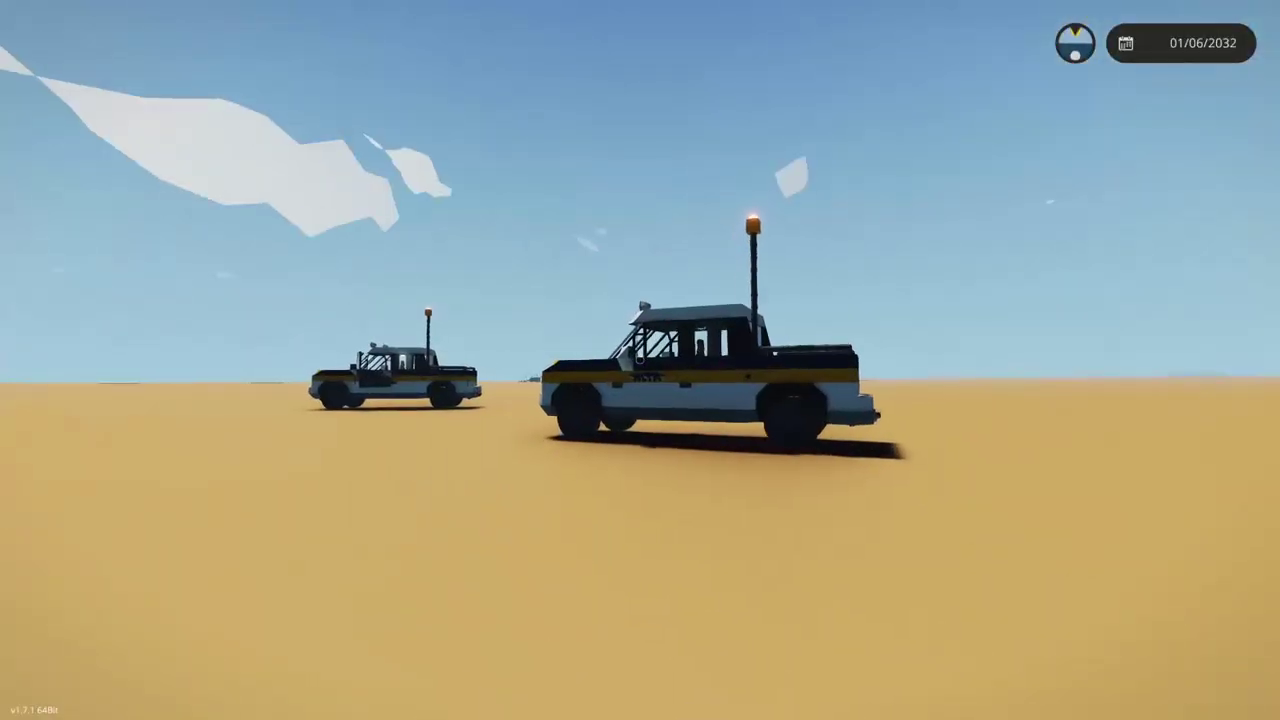
{"action": "key", "text": "w"}
{"action": "key", "text": "e"}
{"action": "key", "text": "f"}
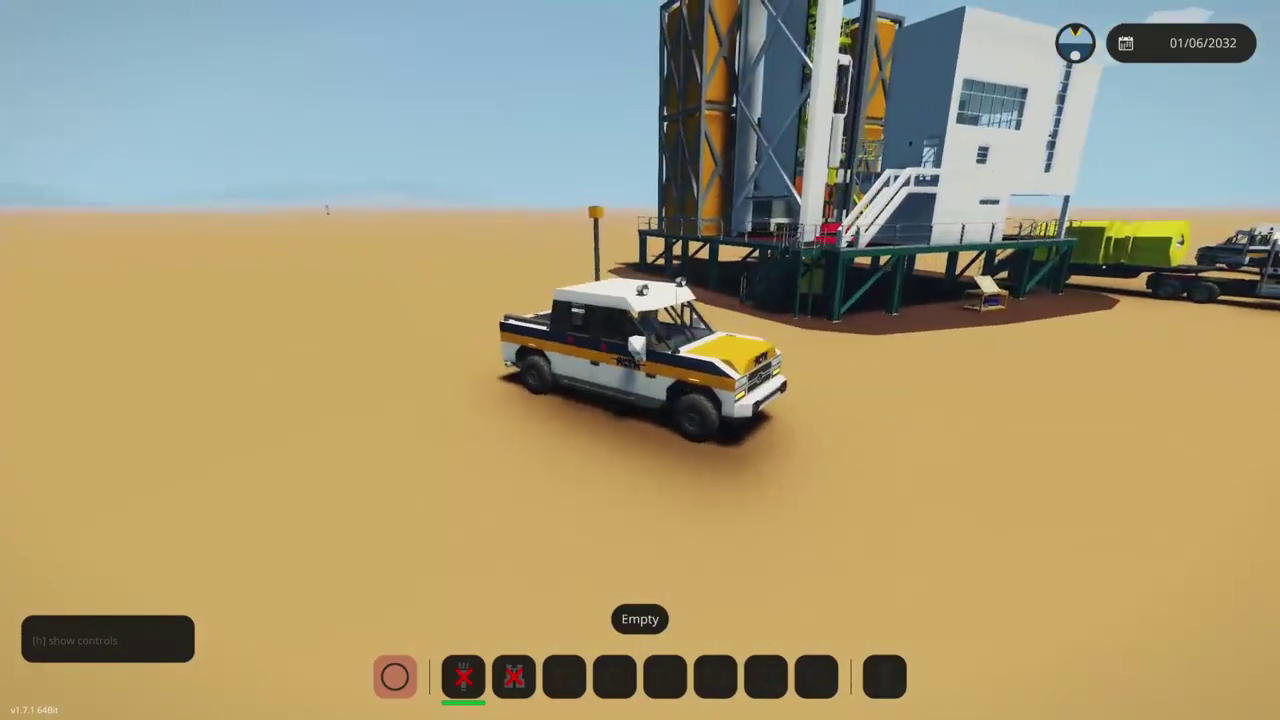
{"action": "scroll", "coordinate": [640, 360], "scroll_direction": "down", "scroll_amount": 3}
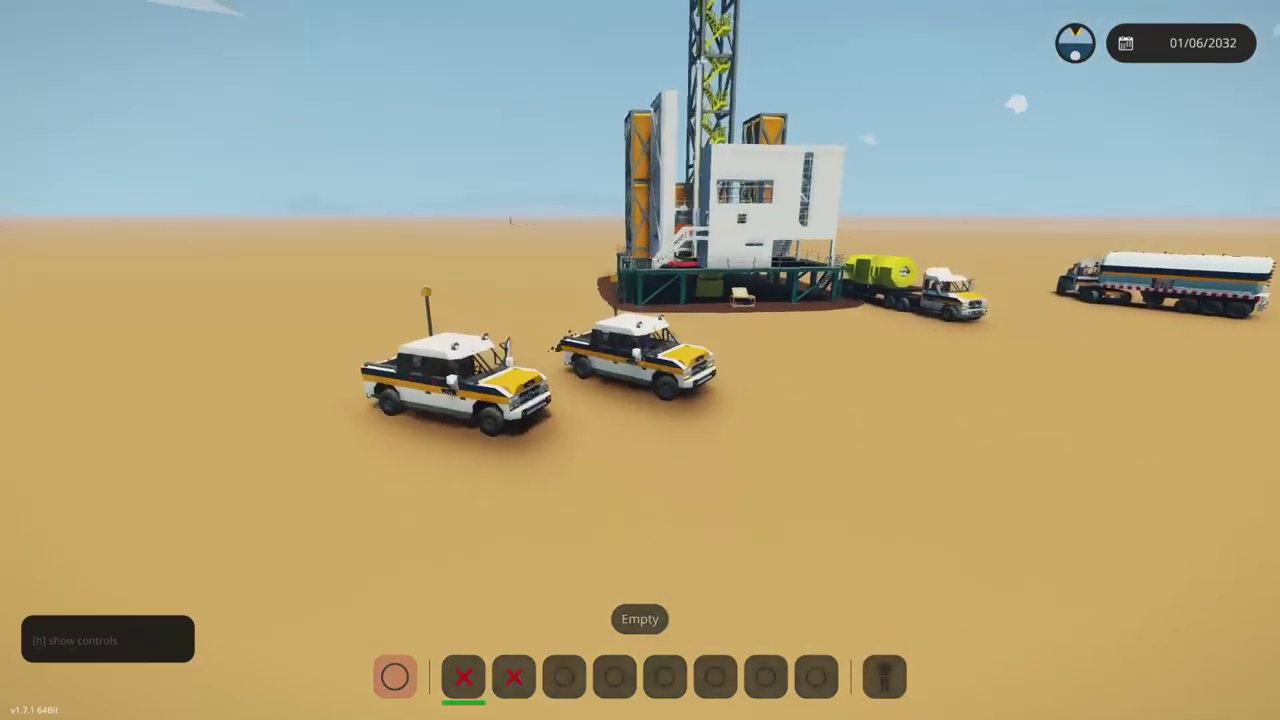
{"action": "key", "text": "w"}
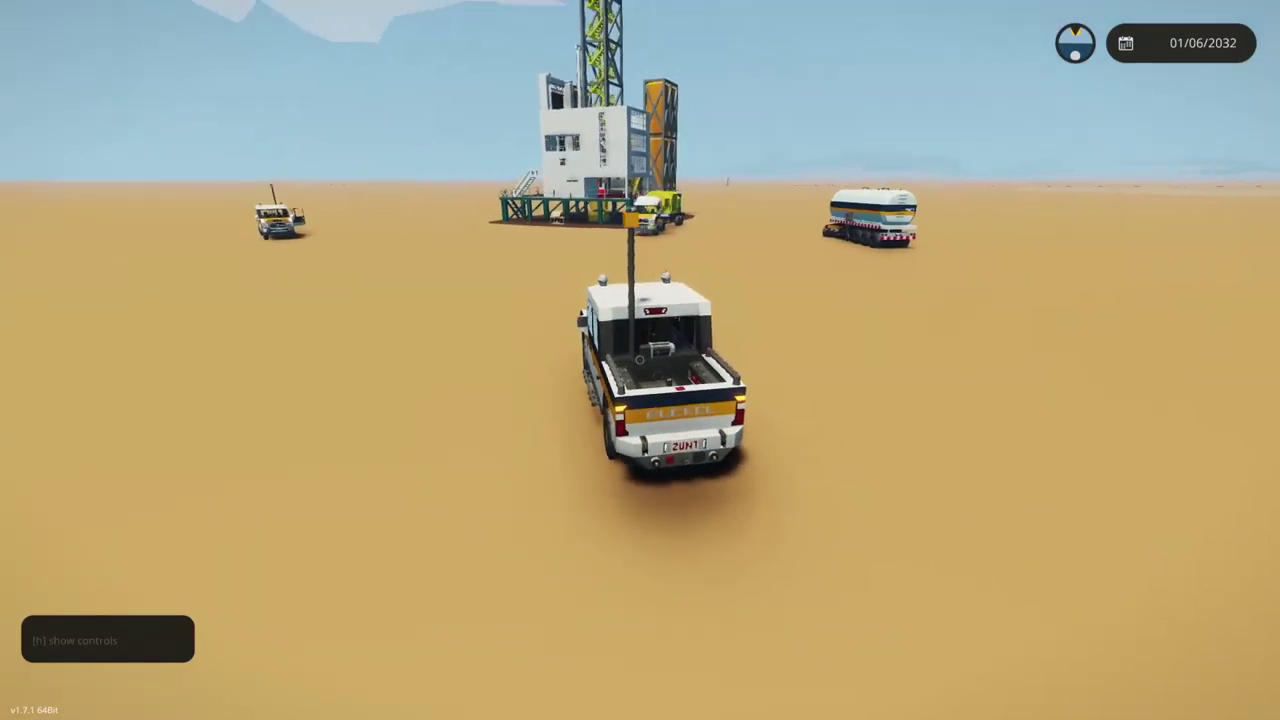
{"action": "key", "text": "f"}
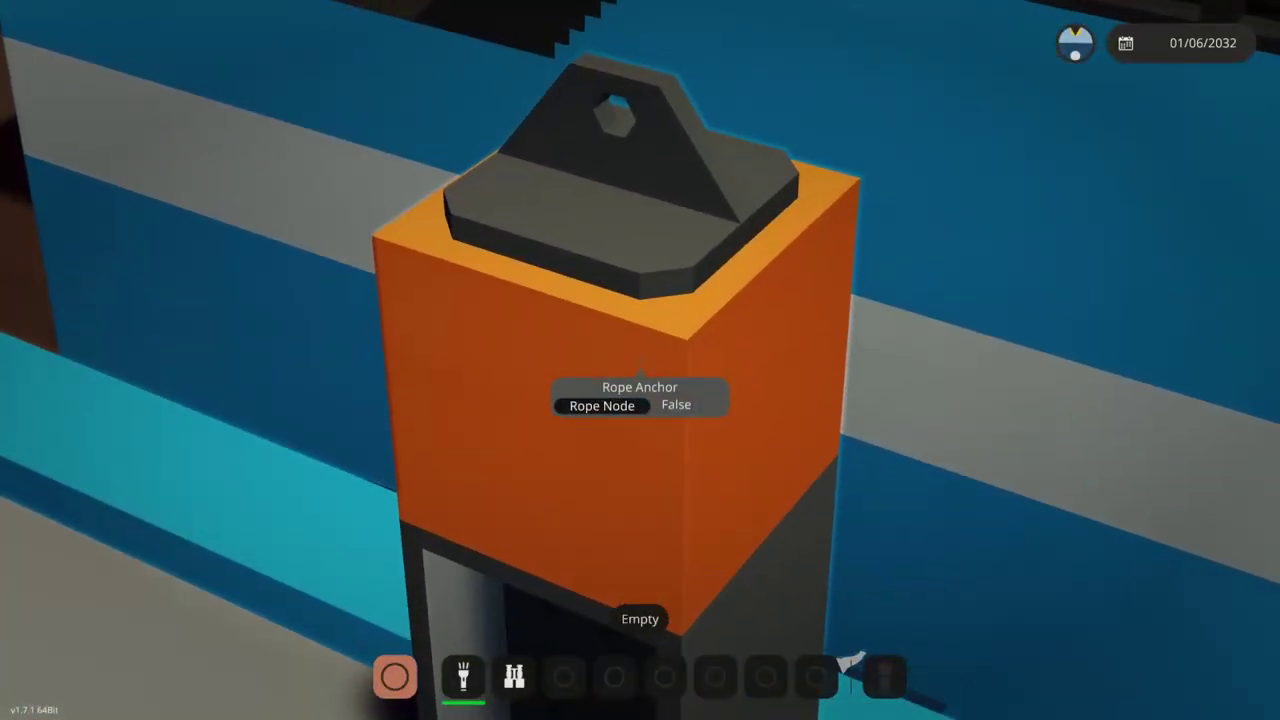
{"action": "key", "text": "w"}
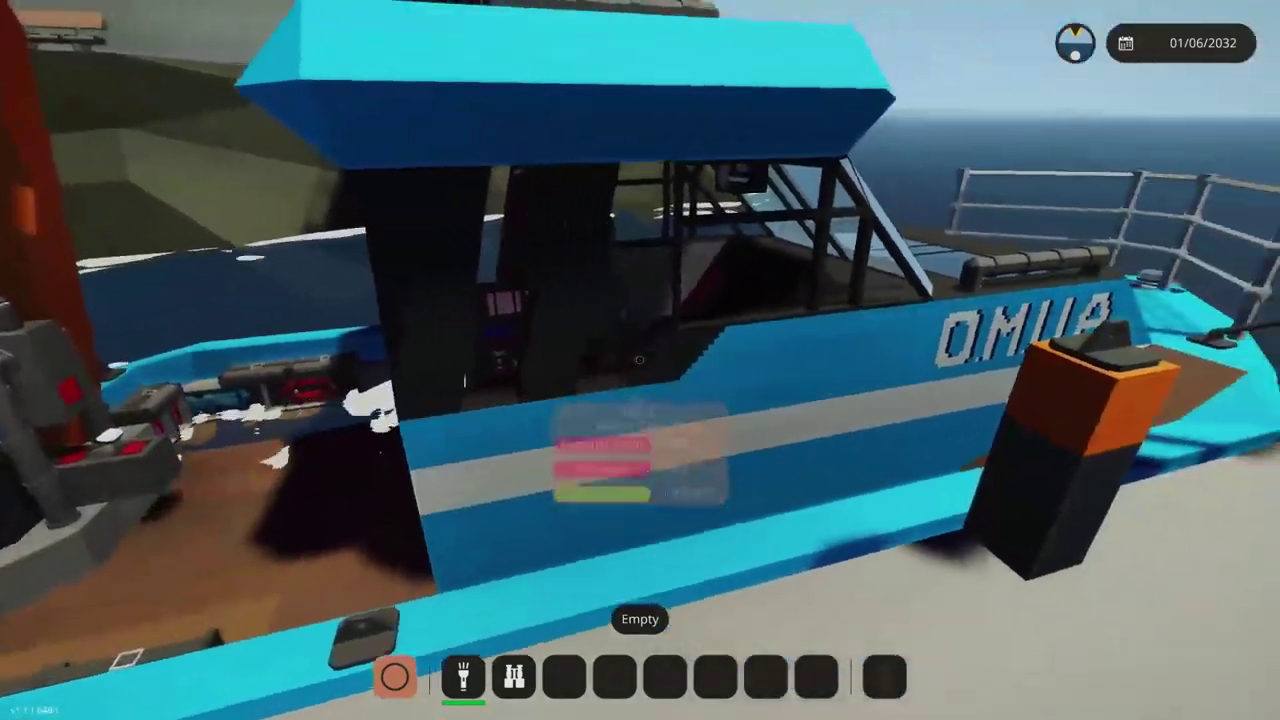
{"action": "key", "text": "a"}
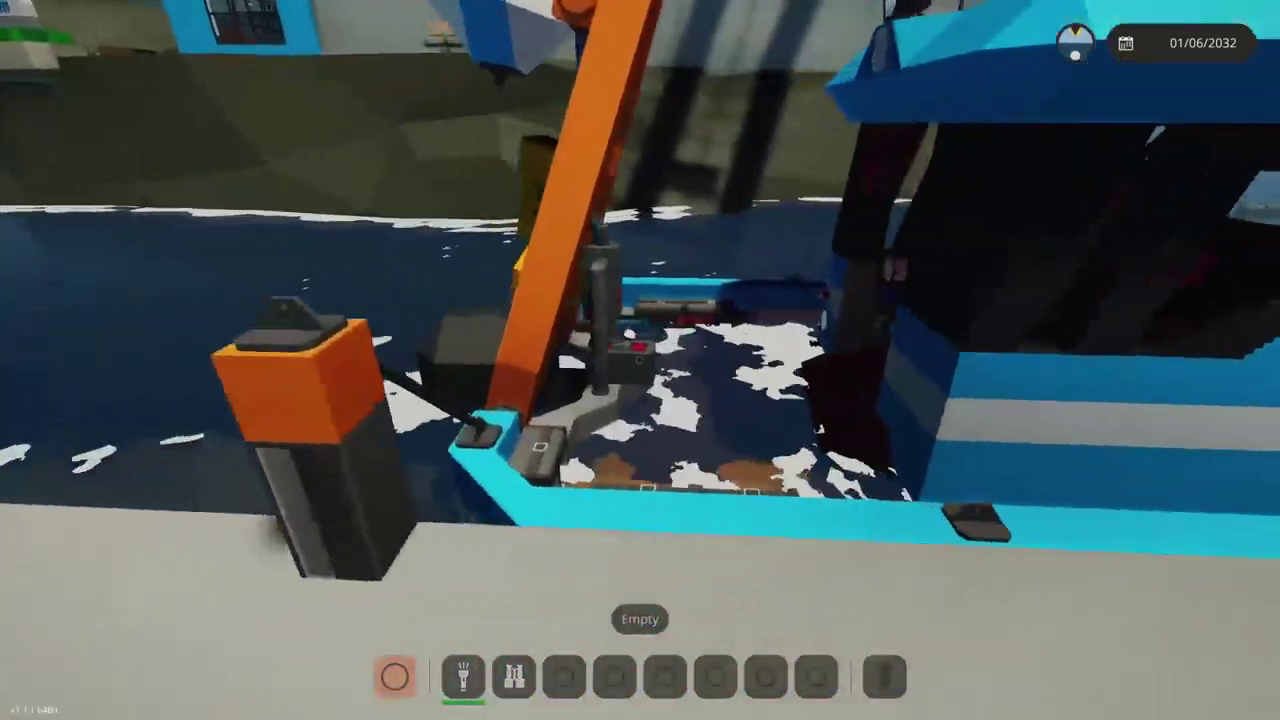
{"action": "key", "text": "a"}
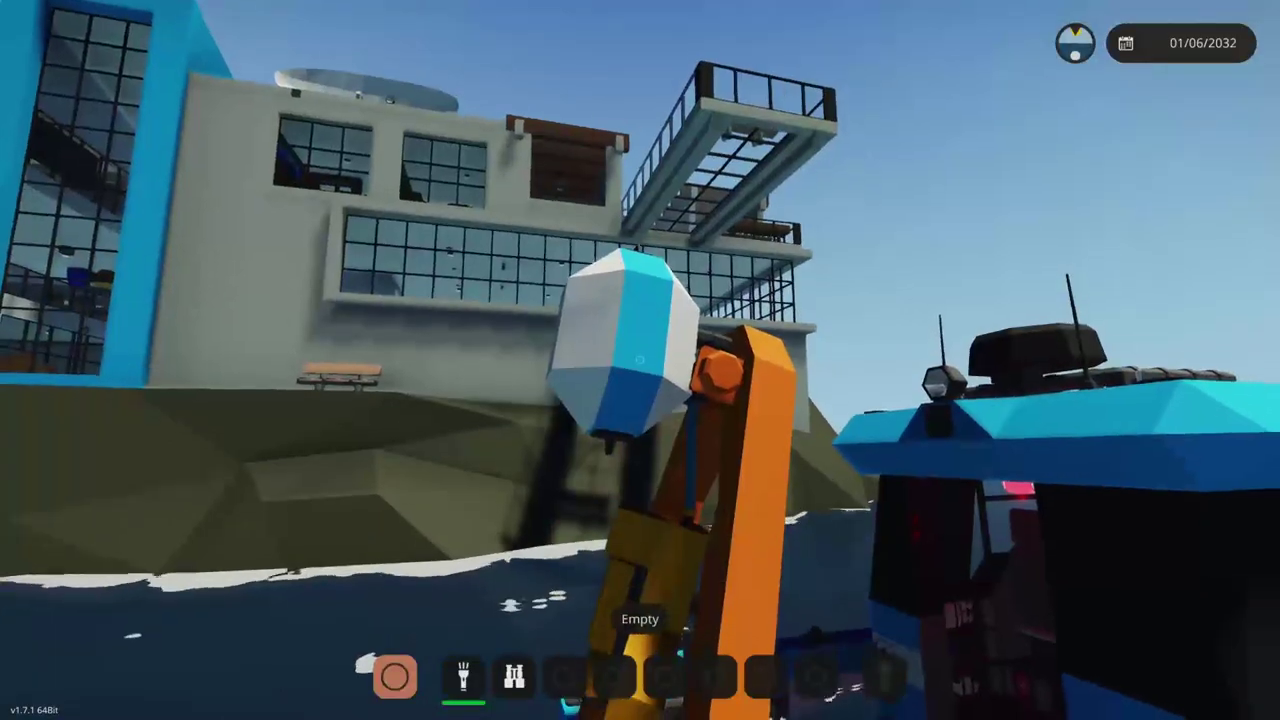
{"action": "key", "text": "w"}
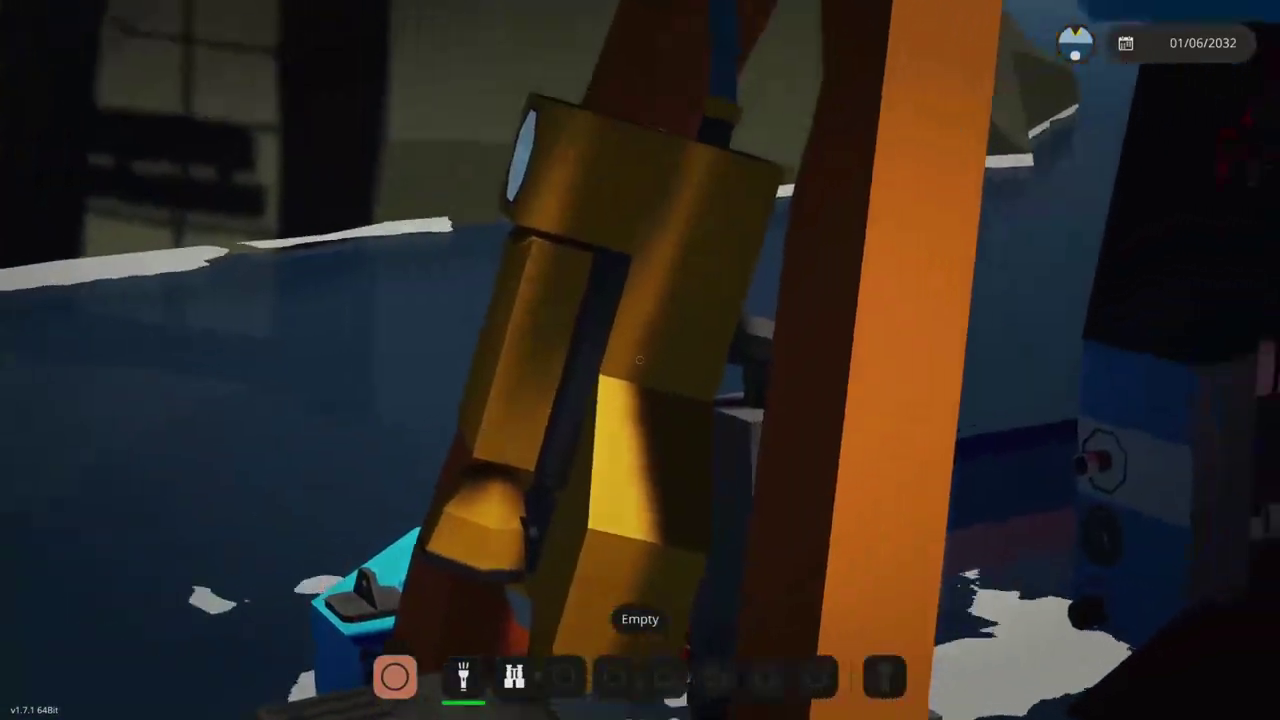
{"action": "key", "text": "s"}
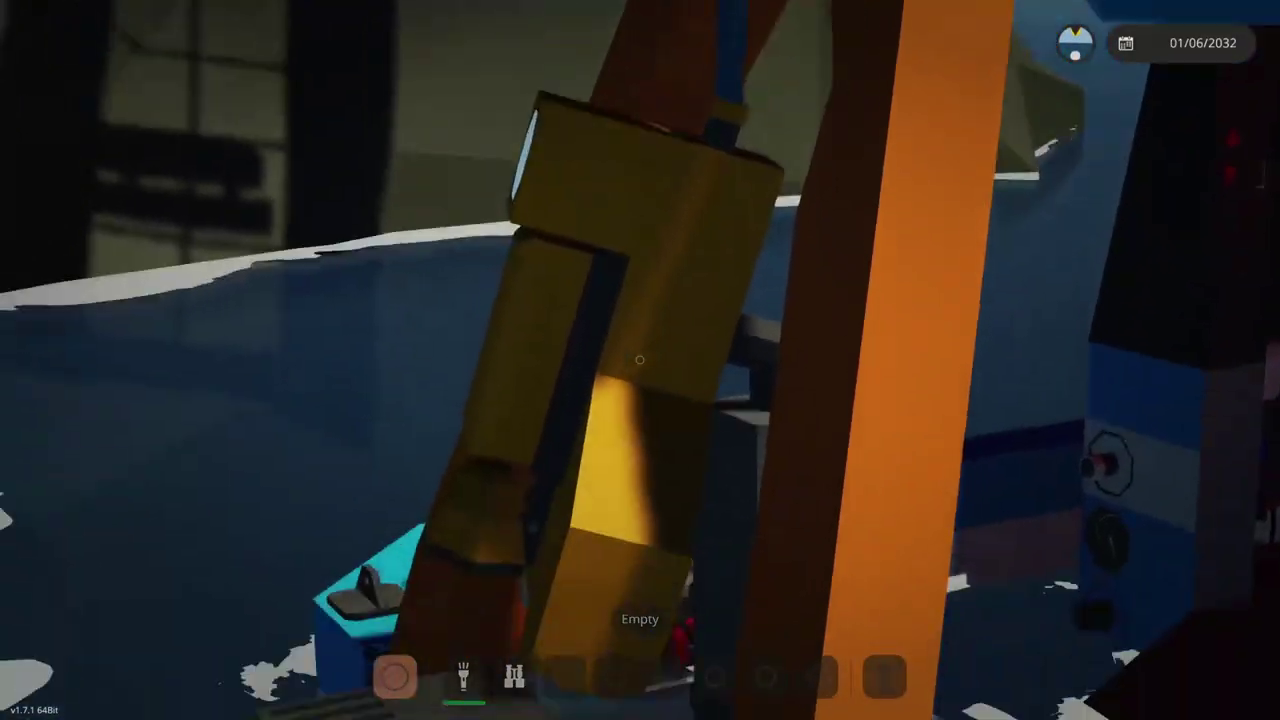
{"action": "key", "text": "w"}
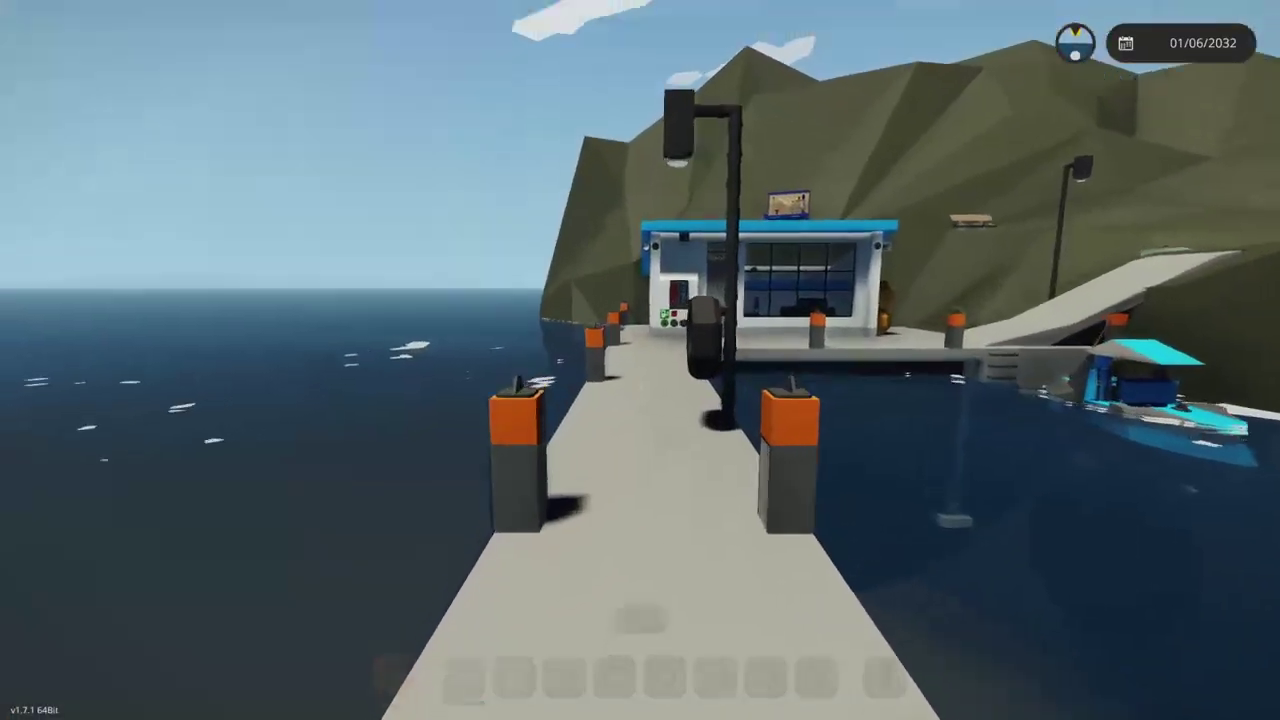
{"action": "key", "text": "z"}
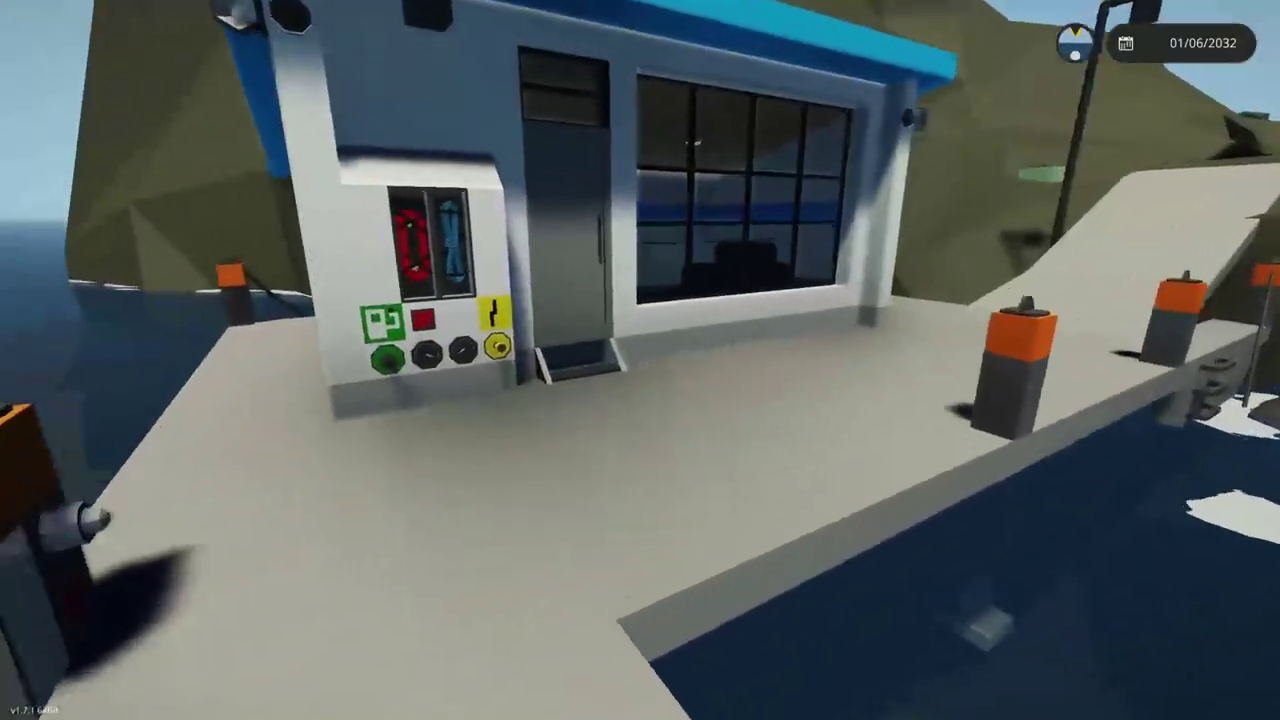
{"action": "key", "text": "w"}
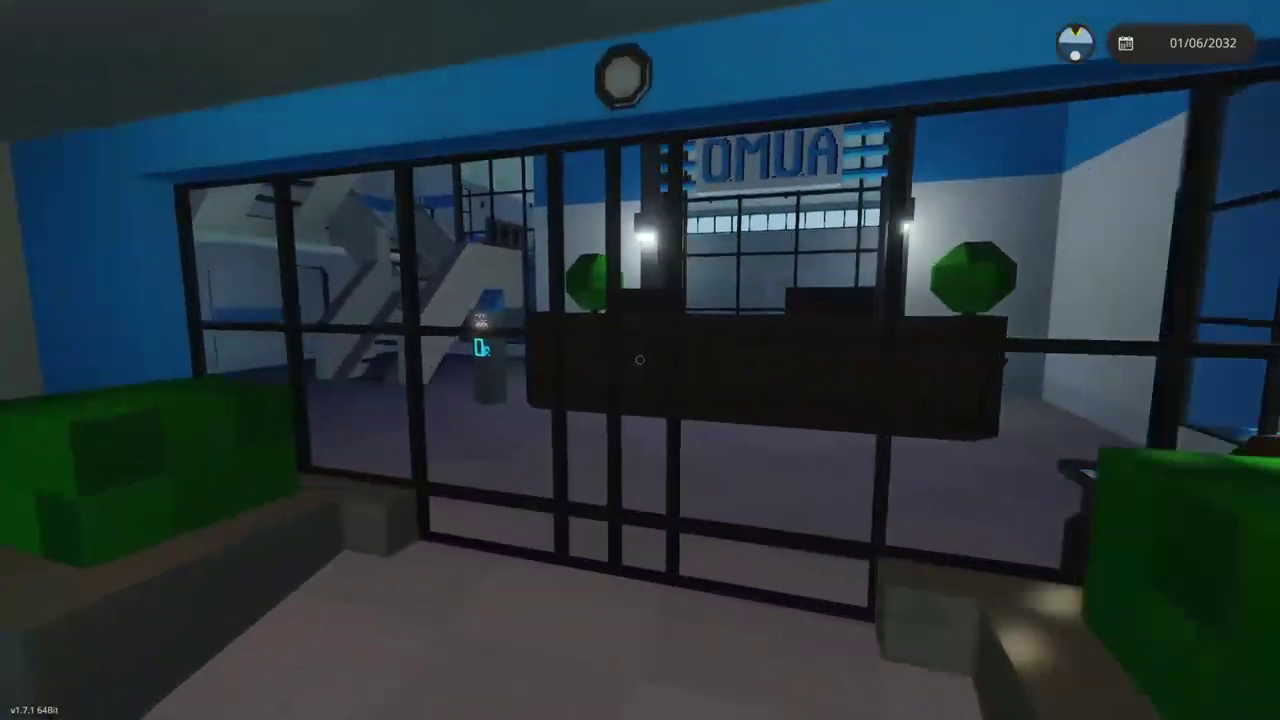
{"action": "key", "text": "w"}
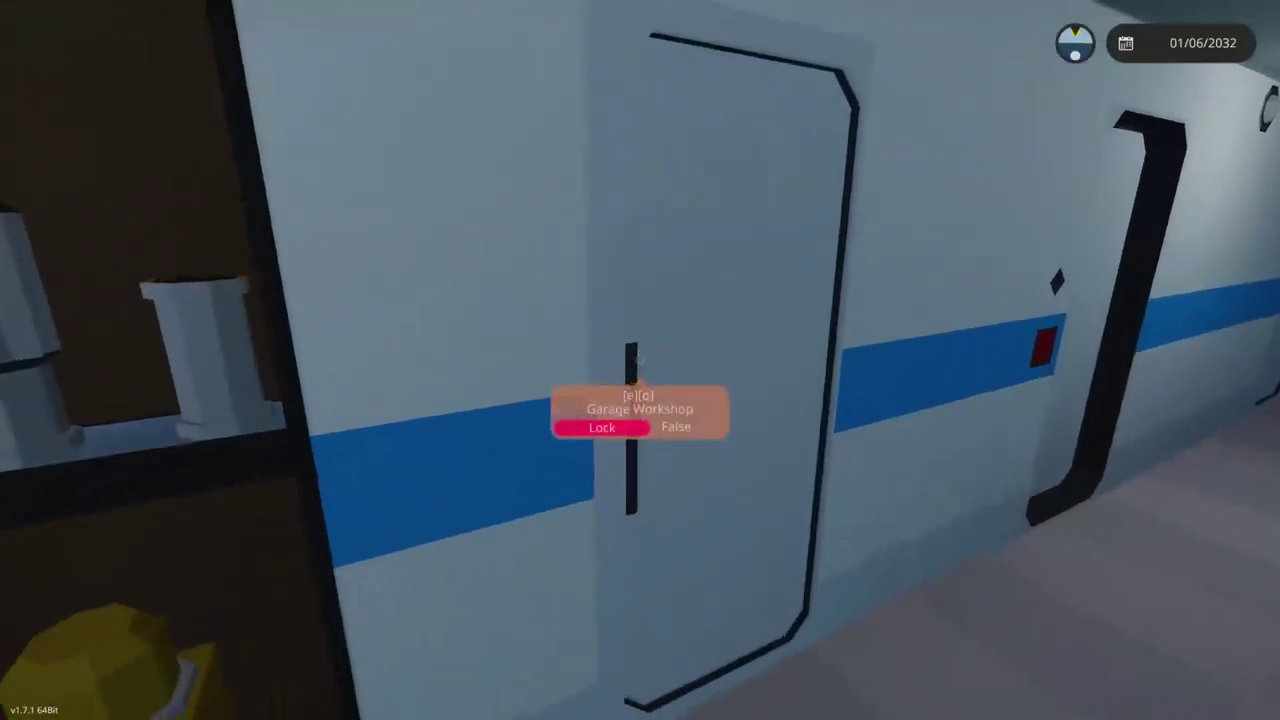
{"action": "key", "text": "f"}
{"action": "key", "text": "s"}
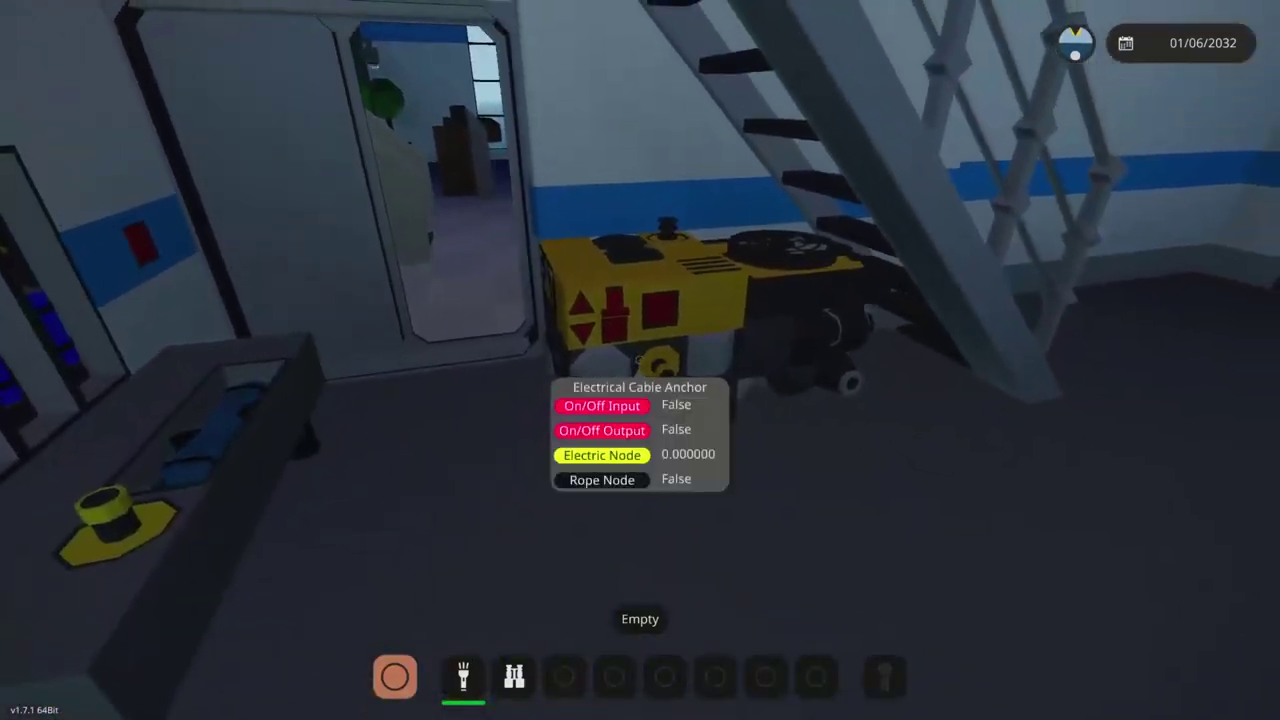
{"action": "key", "text": "w"}
{"action": "scroll", "coordinate": [640, 360], "scroll_direction": "up", "scroll_amount": 1}
{"action": "left_click", "coordinate": [640, 360]}
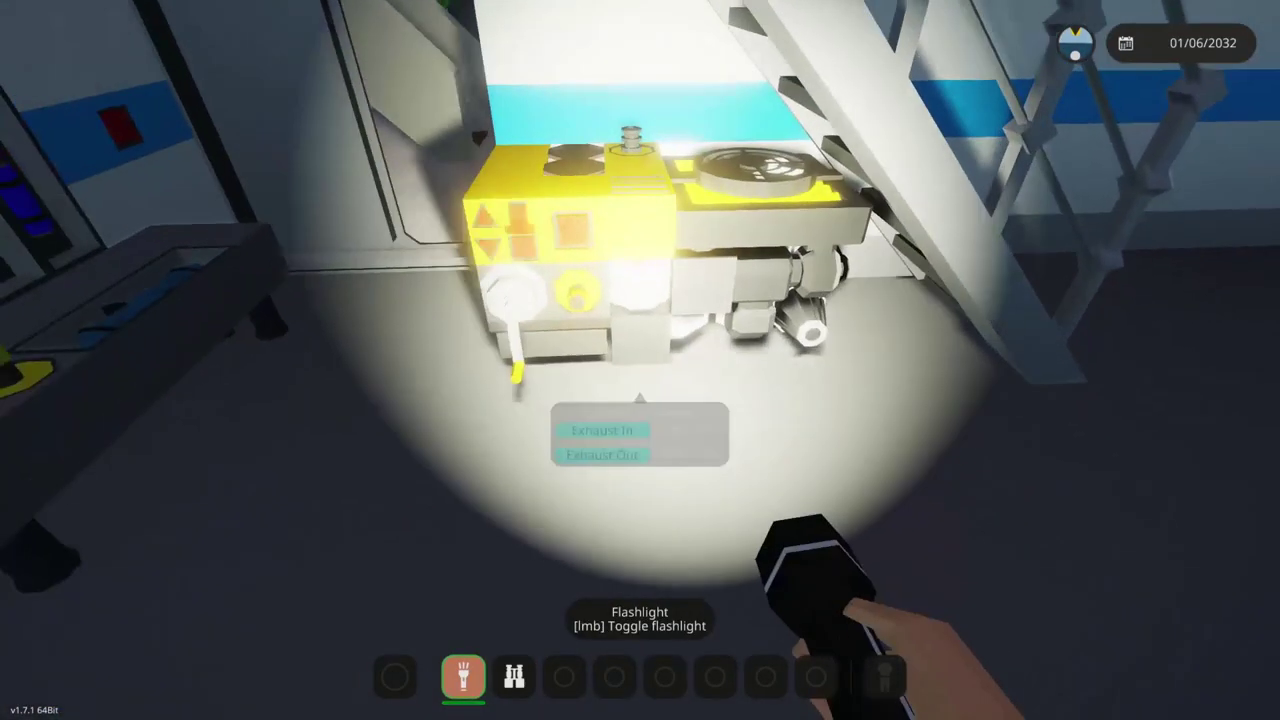
{"action": "left_click", "coordinate": [640, 360]}
{"action": "key", "text": "w"}
{"action": "key", "text": "s"}
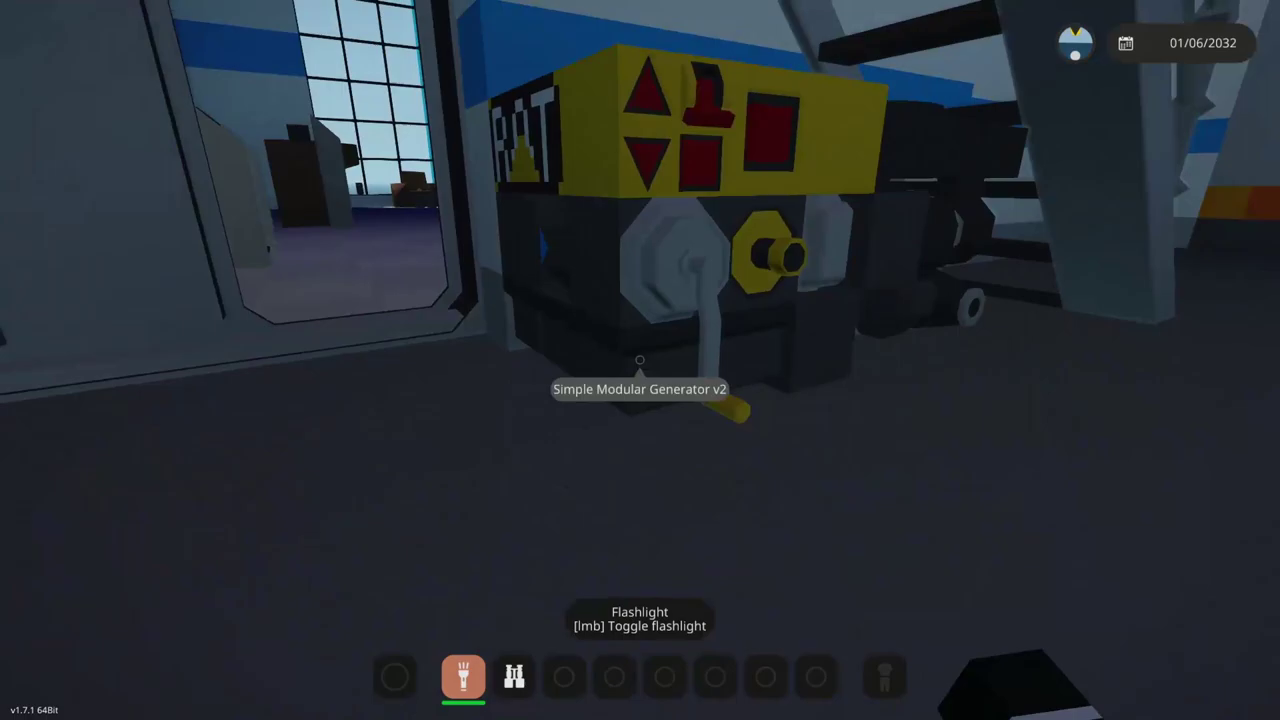
{"action": "key", "text": "w"}
{"action": "key", "text": "w"}
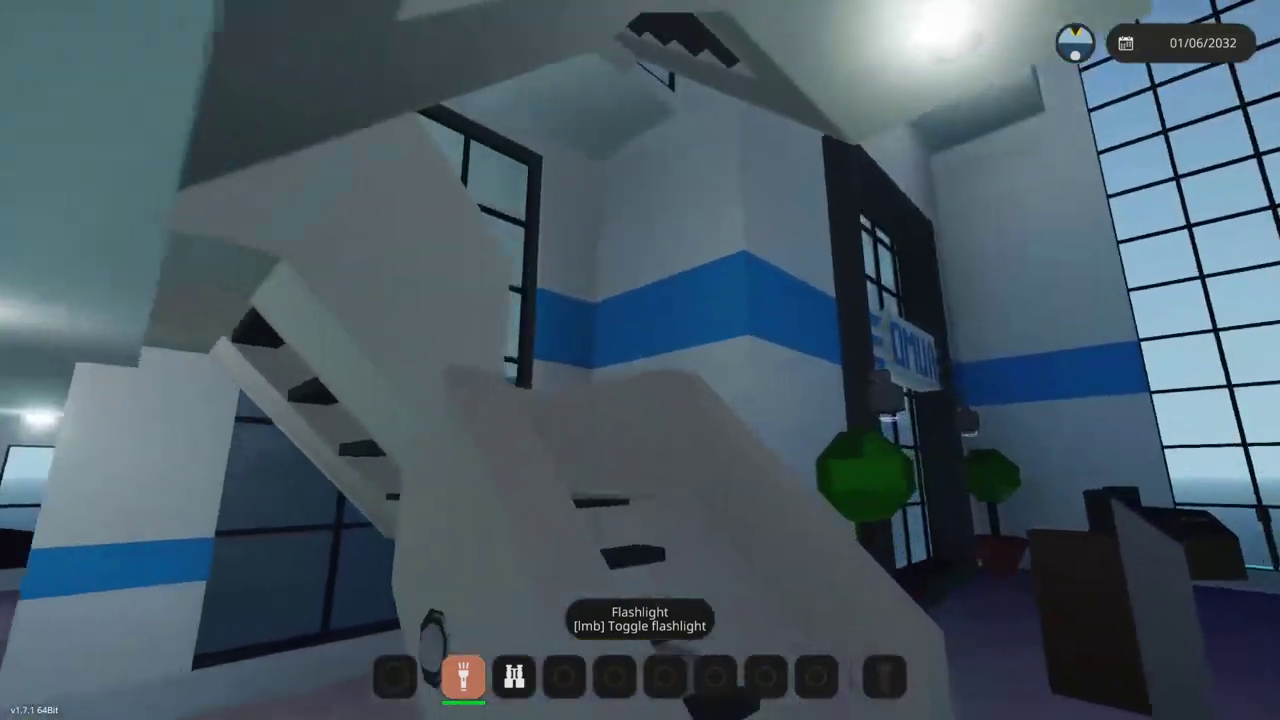
{"action": "key", "text": "1"}
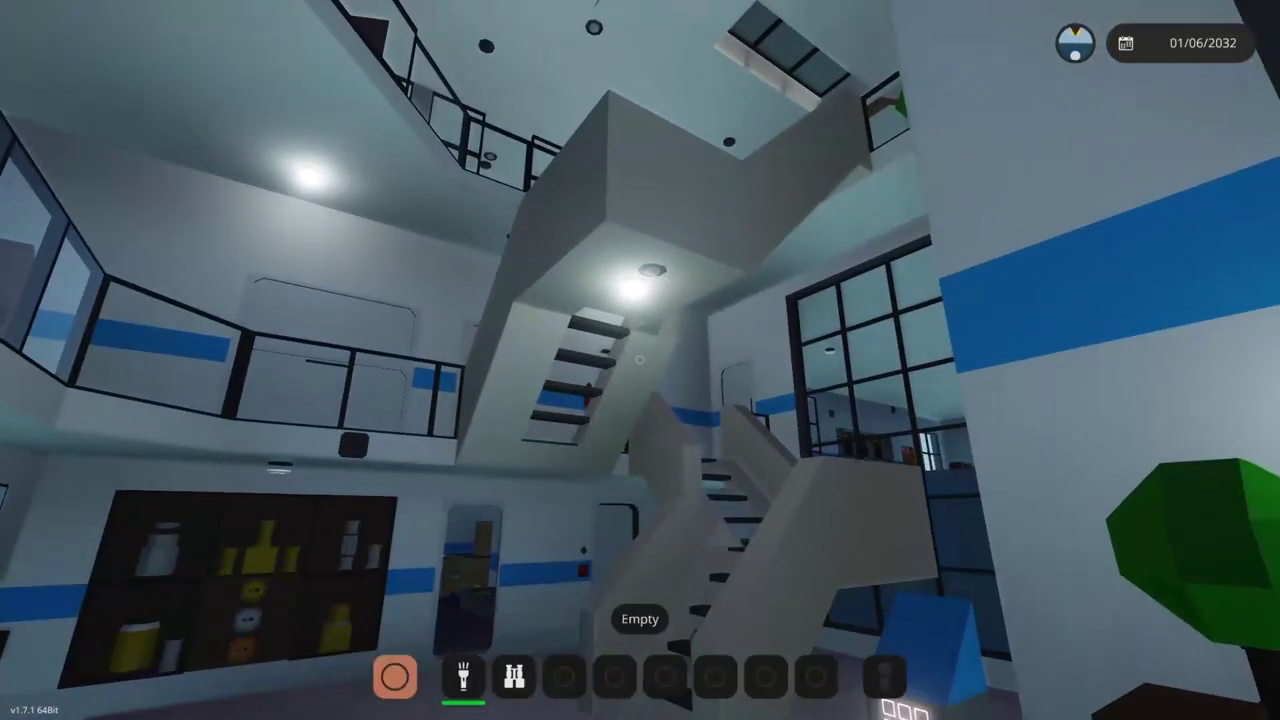
{"action": "key", "text": "w"}
{"action": "key", "text": "w"}
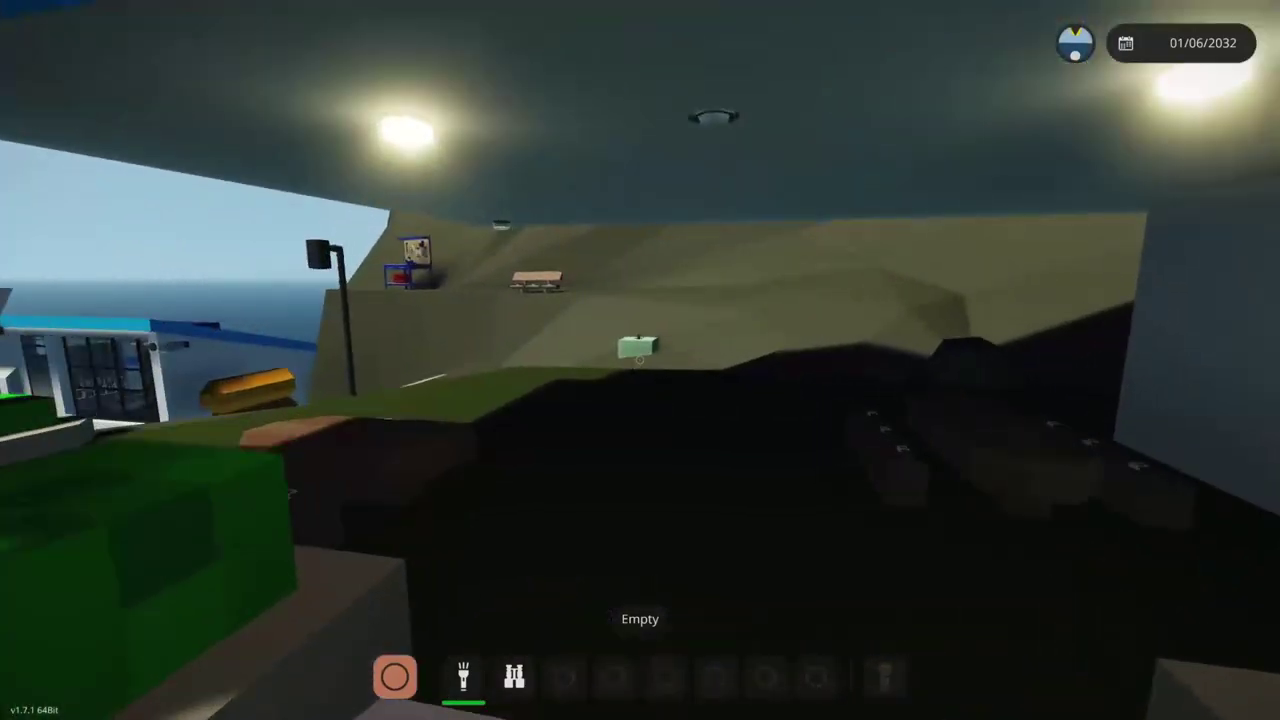
{"action": "key", "text": "w"}
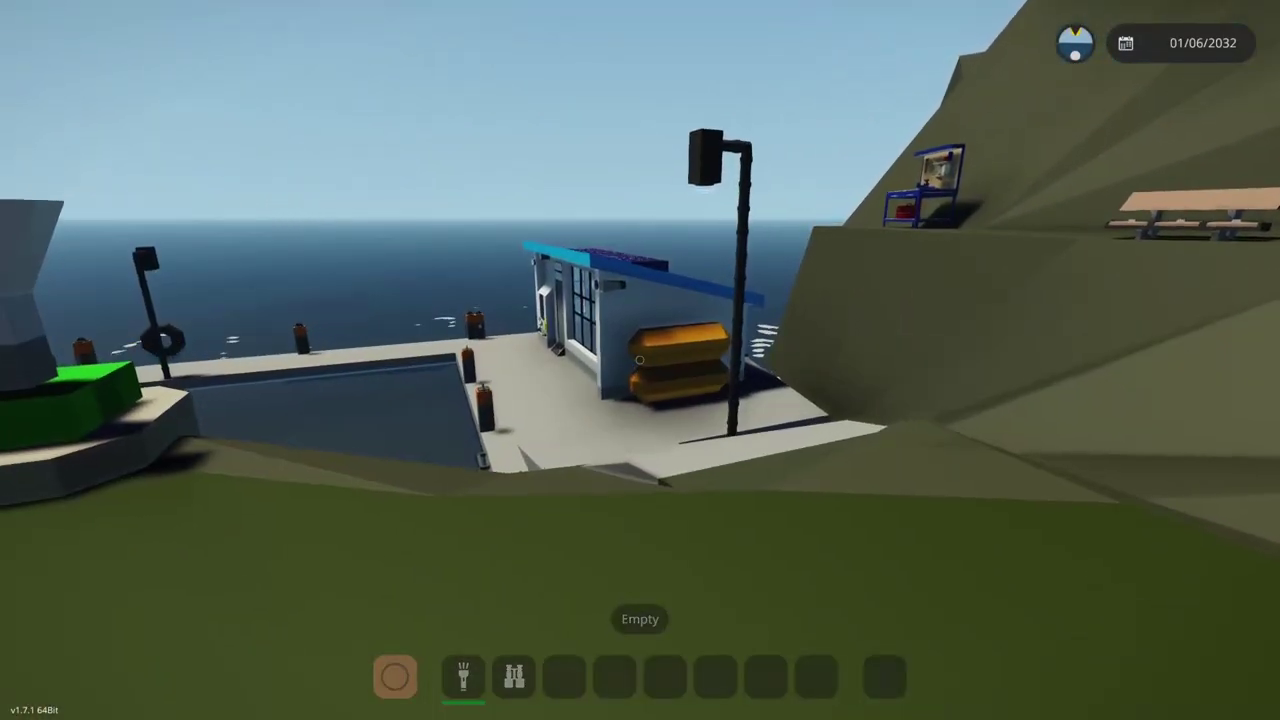
{"action": "key", "text": "w"}
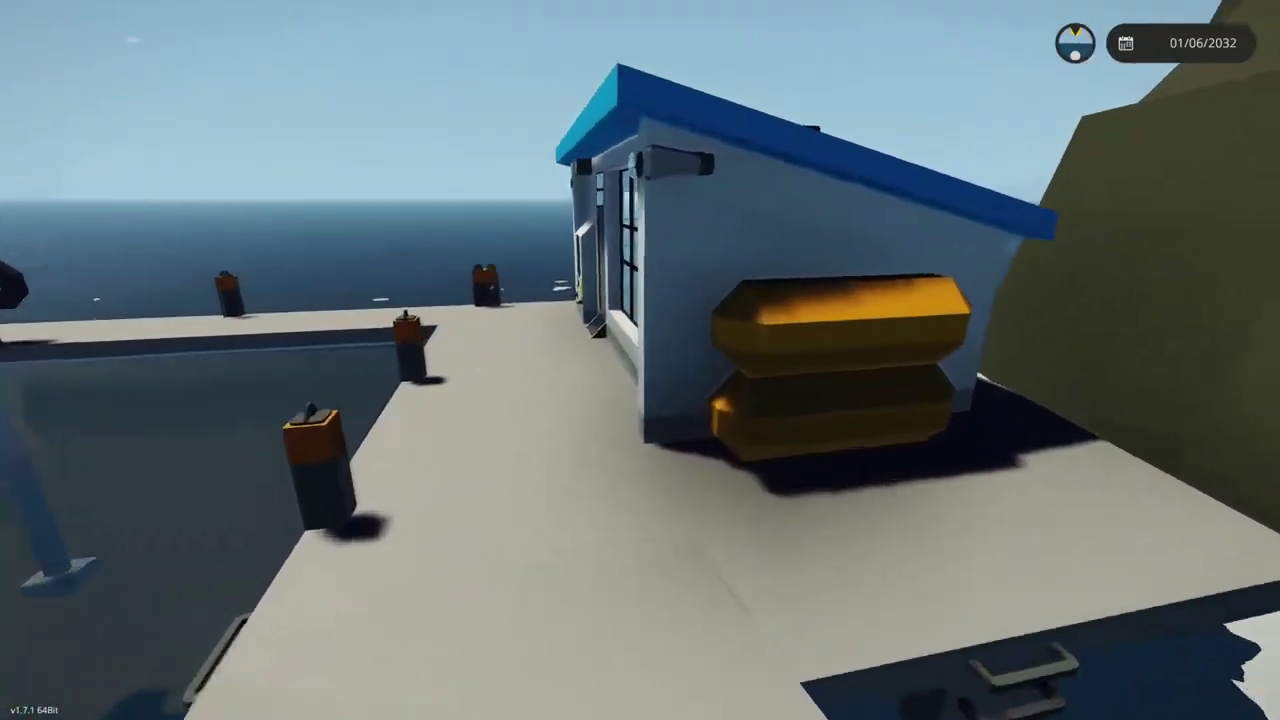
Step: Walk along the dock past the moored boats and take a zoomed look at the O.M.U.A. Diving Academy sign
{"action": "key", "text": "w"}
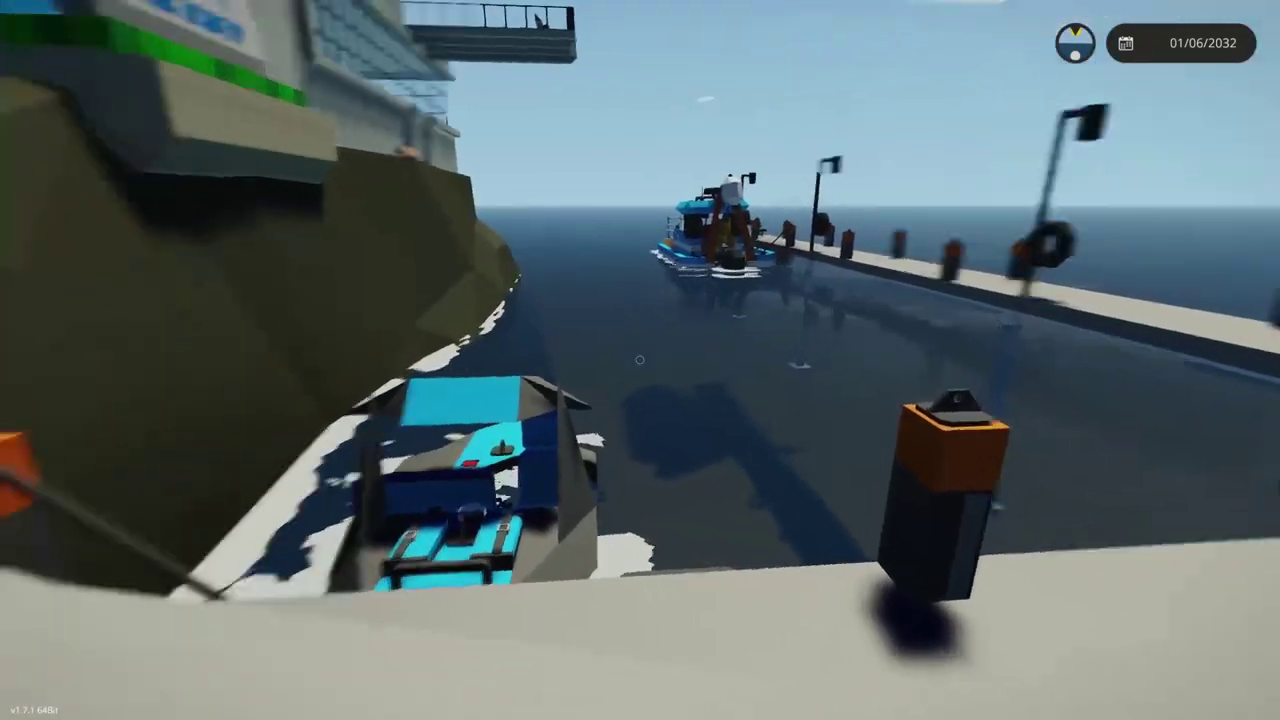
{"action": "key", "text": "w"}
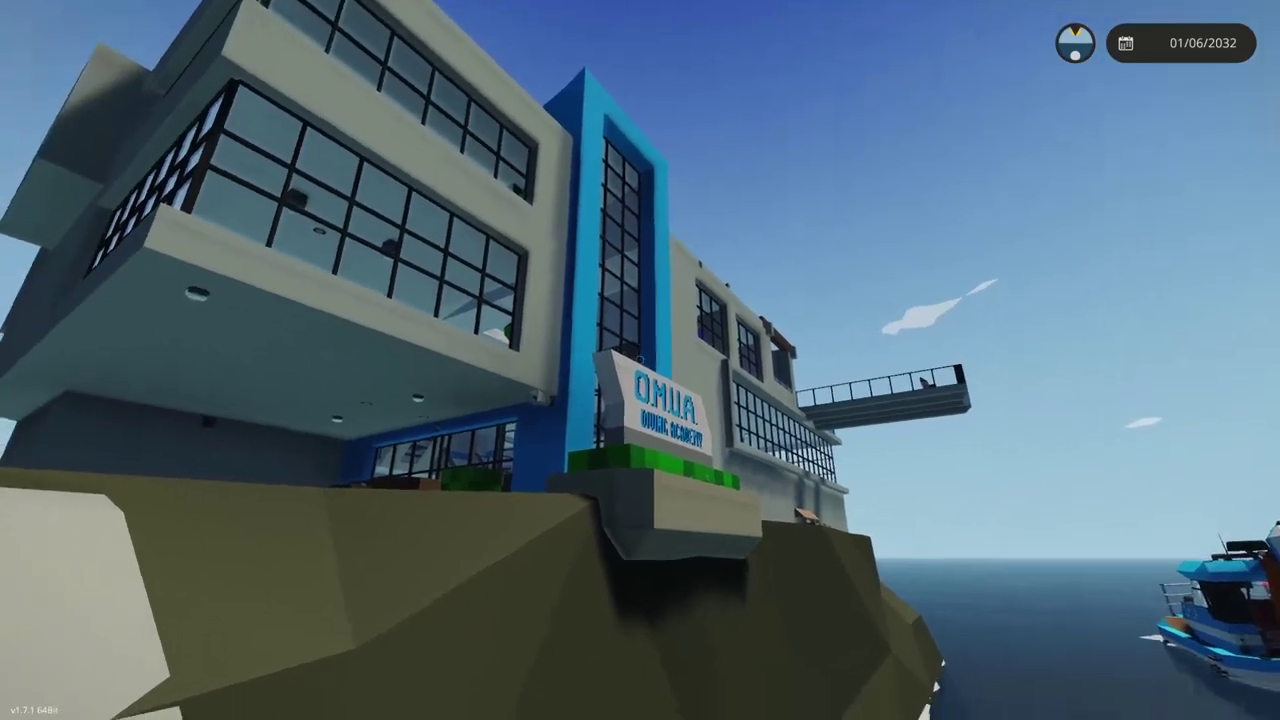
{"action": "key", "text": "z"}
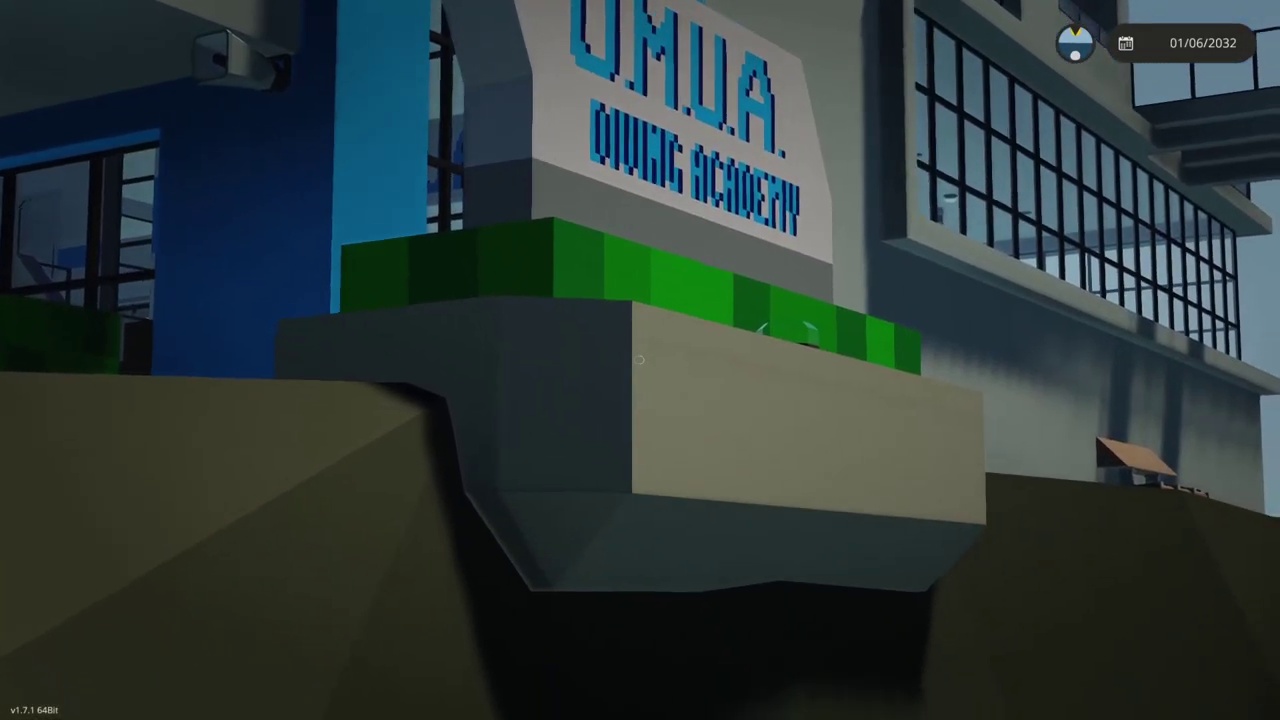
{"action": "key", "text": "z"}
Step: Walk past the academy's covered entrance and around the building to the workbench, and open the zone's structure for editing
{"action": "key", "text": "w"}
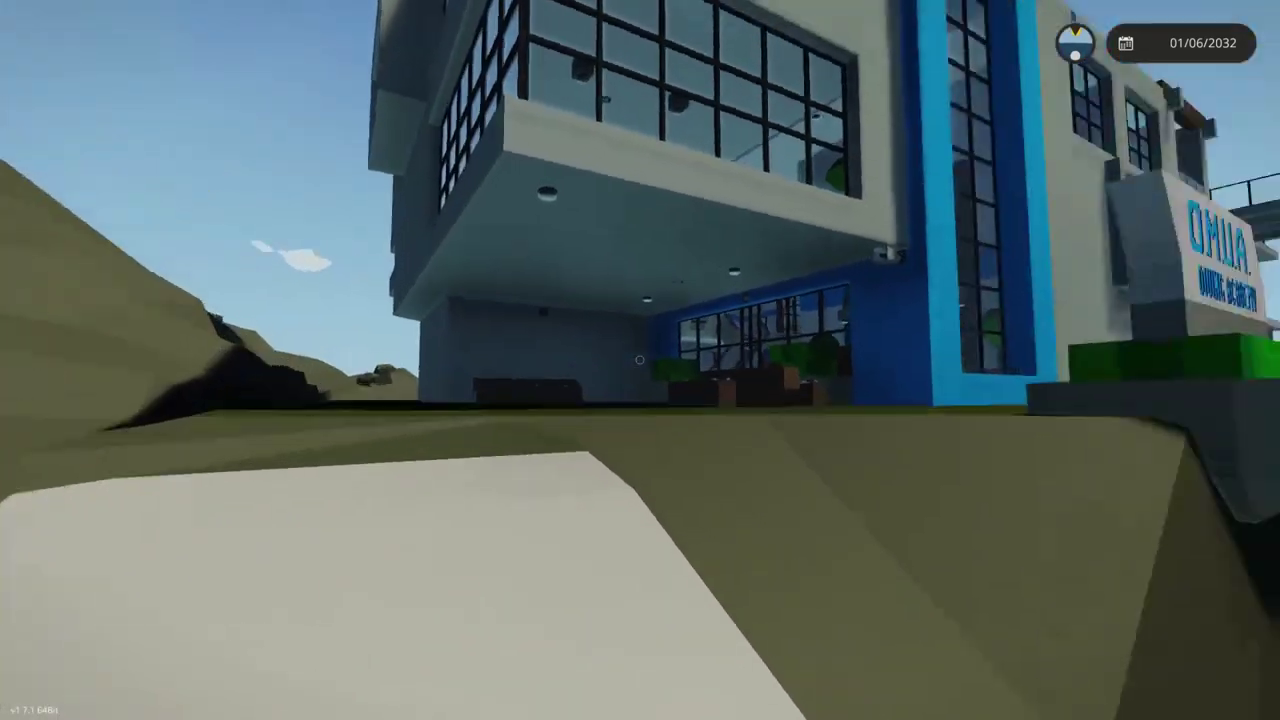
{"action": "key", "text": "w"}
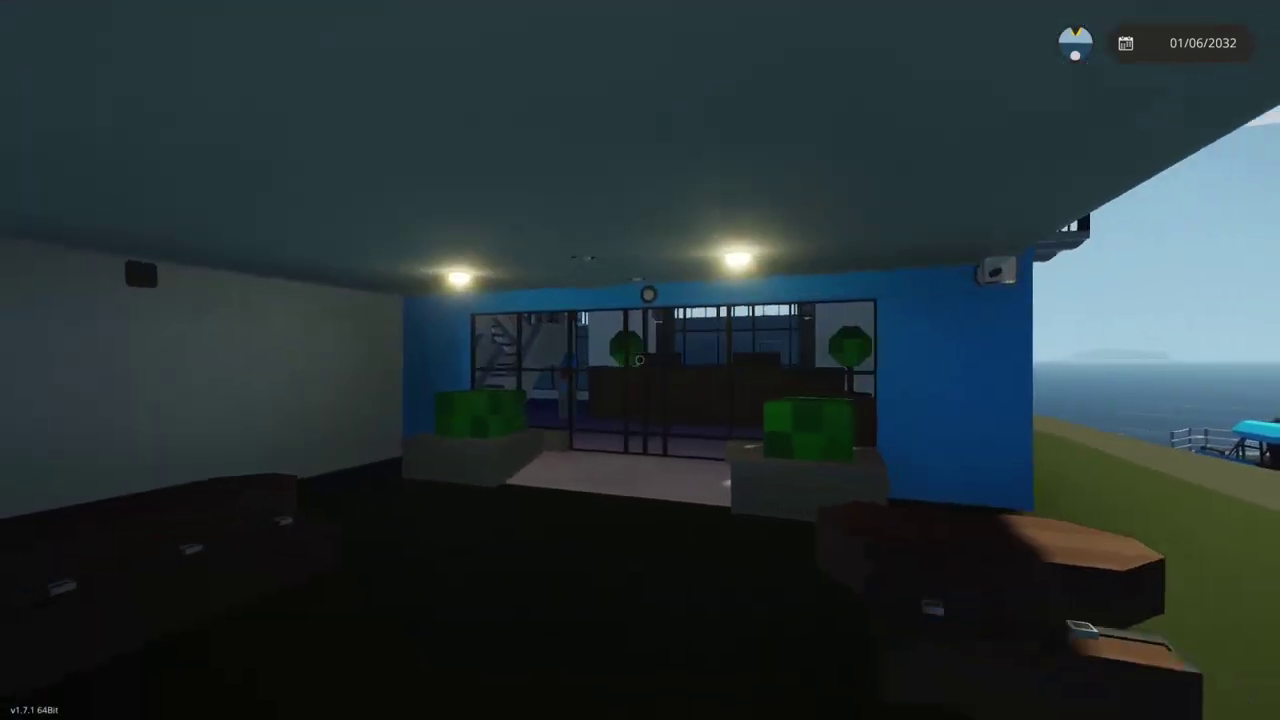
{"action": "key", "text": "w"}
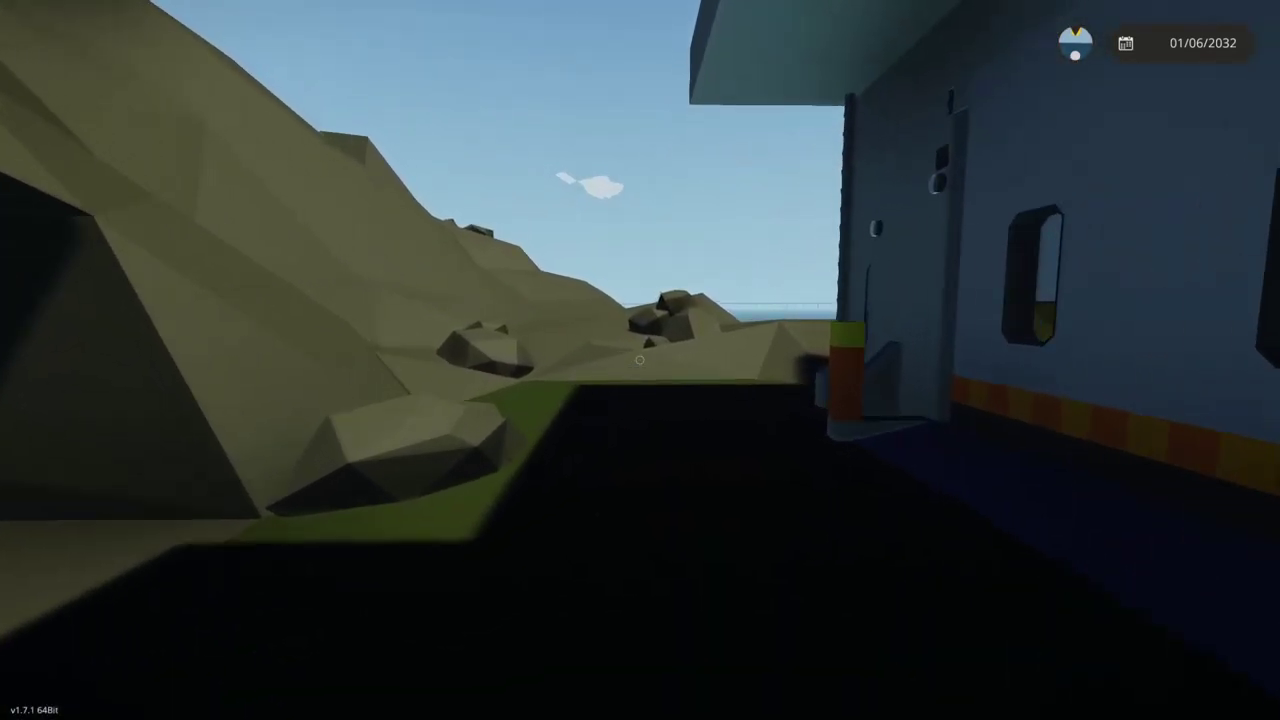
{"action": "key", "text": "w"}
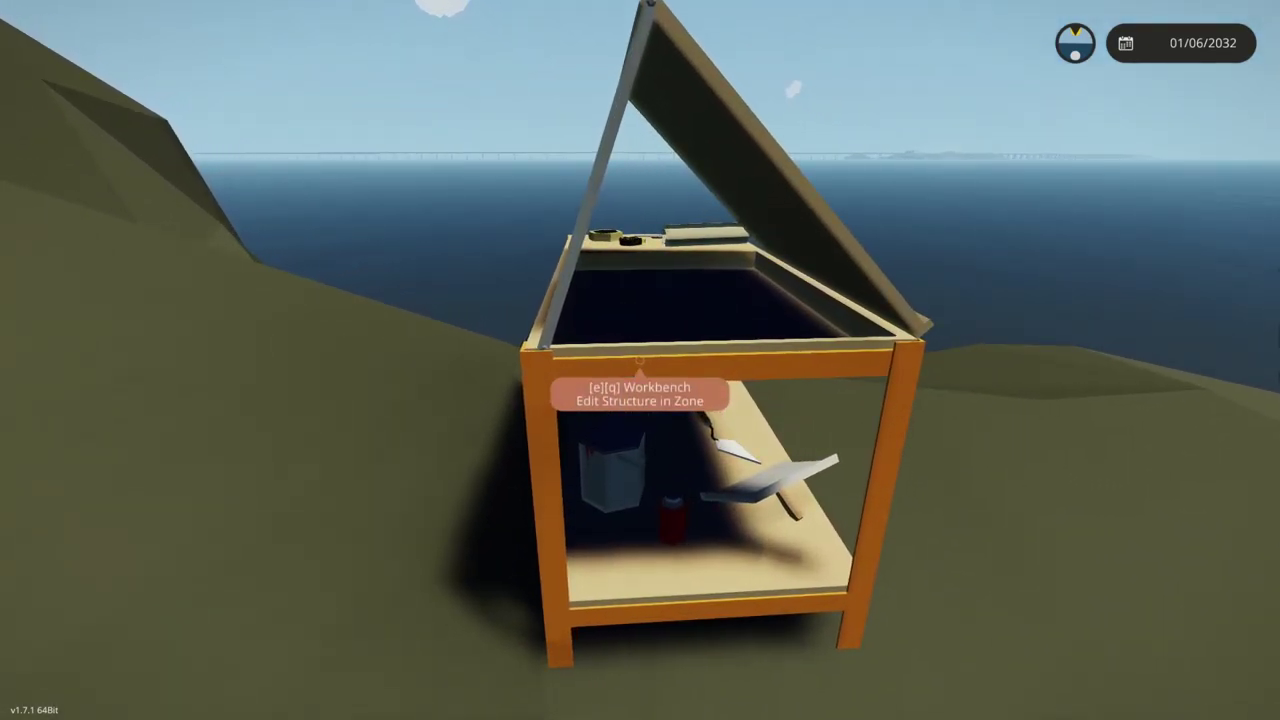
{"action": "key", "text": "q"}
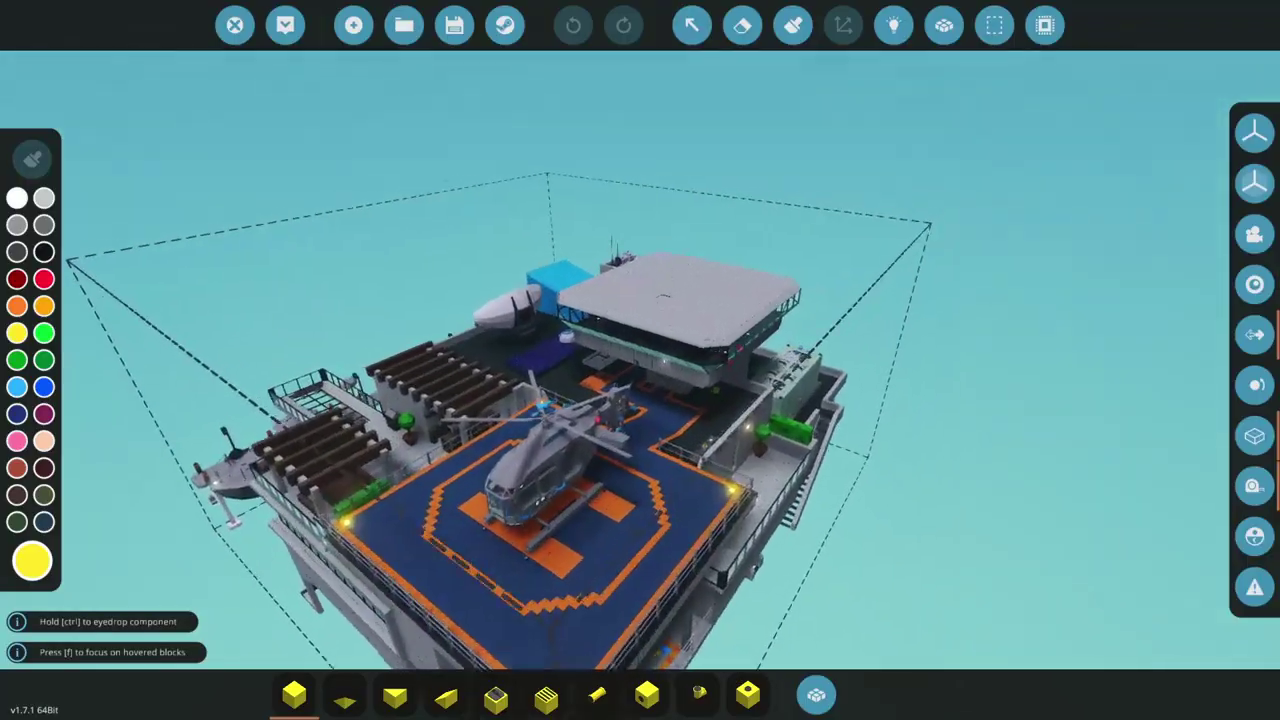
Step: Turn on Paint mode and examine the base's terrace, generator container, roof deck, blue stairwell tower and seaward facade from close range
{"action": "key", "text": "w"}
{"action": "key", "text": "s"}
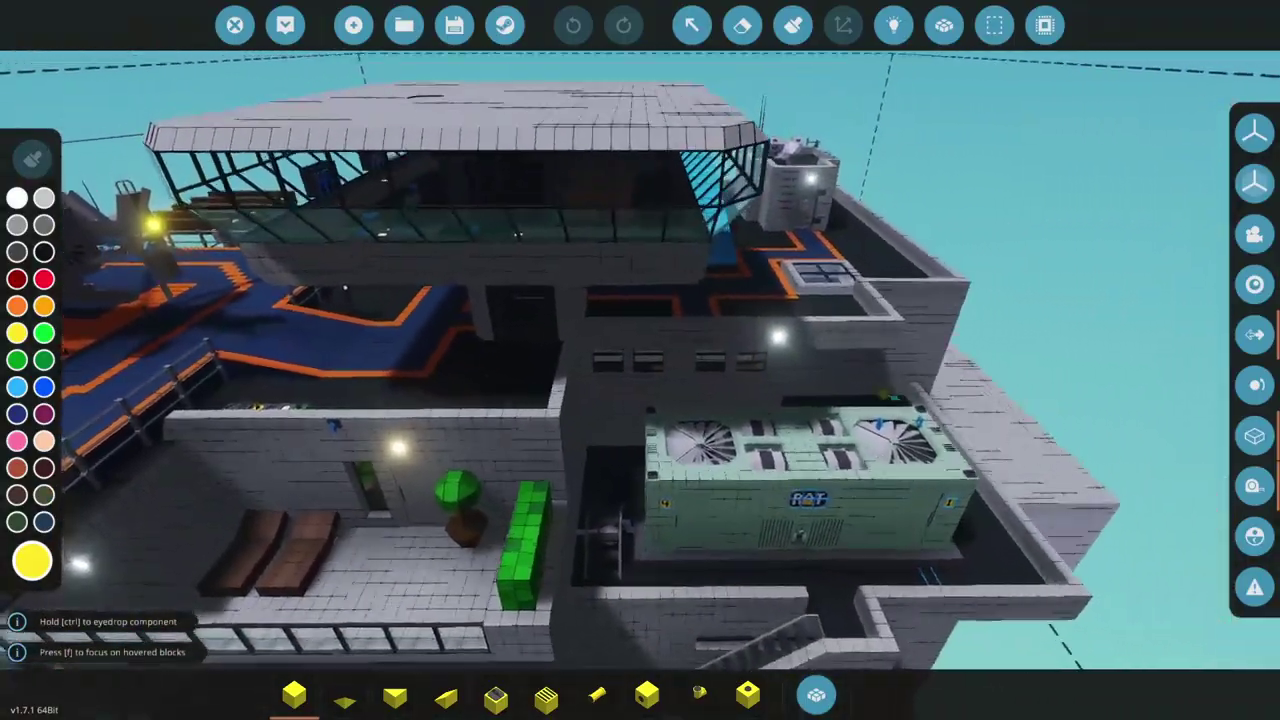
{"action": "left_click", "coordinate": [793, 25]}
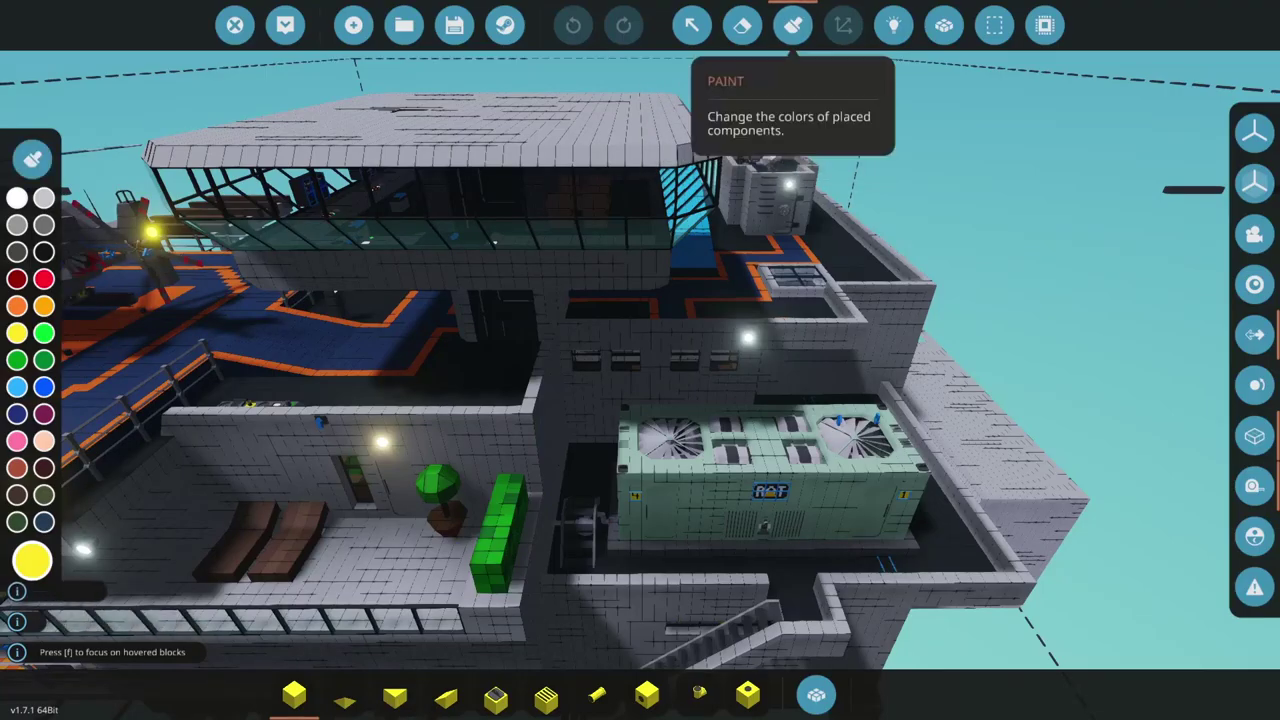
{"action": "key", "text": "w"}
{"action": "key", "text": "d"}
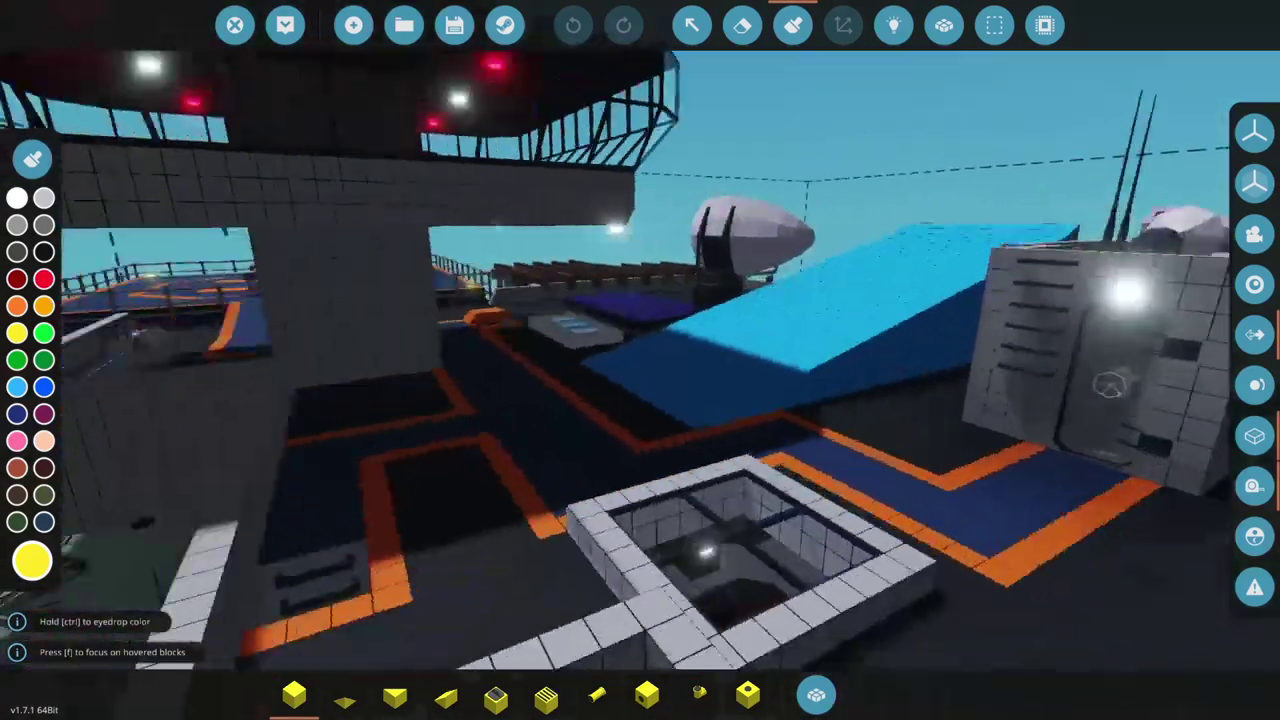
{"action": "key", "text": "s"}
{"action": "key", "text": "s"}
{"action": "key", "text": "d"}
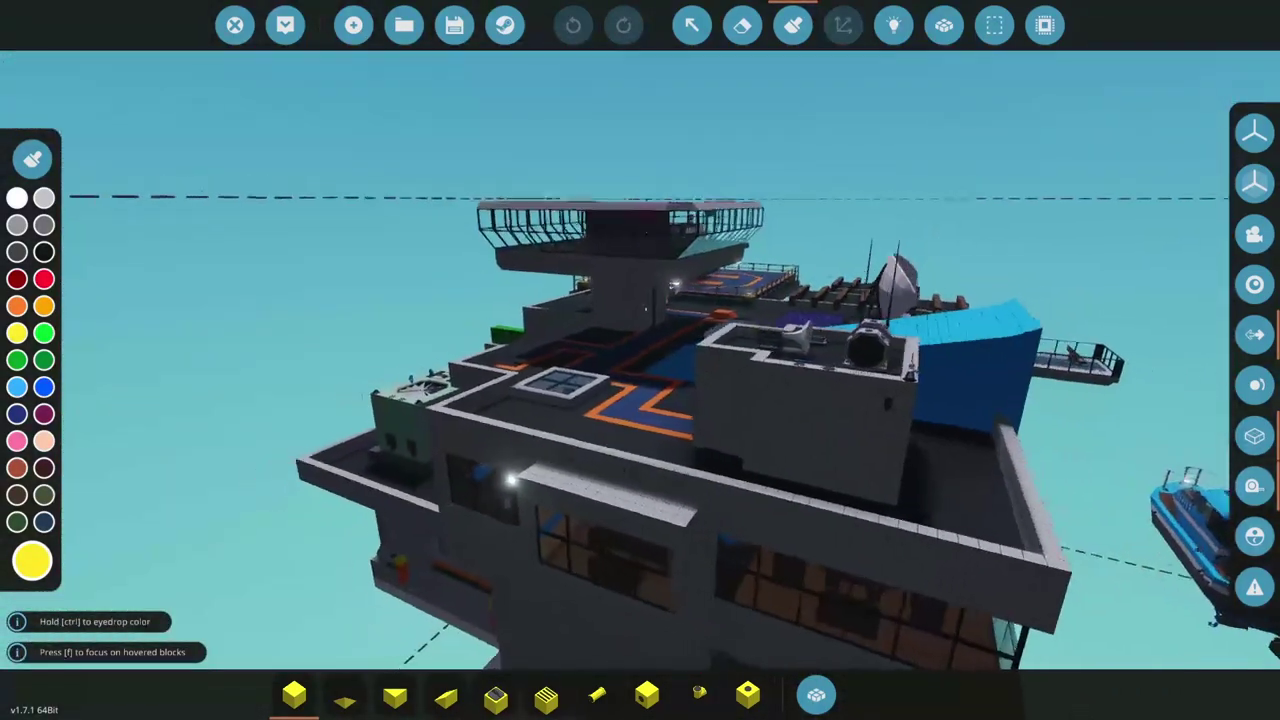
{"action": "key", "text": "d"}
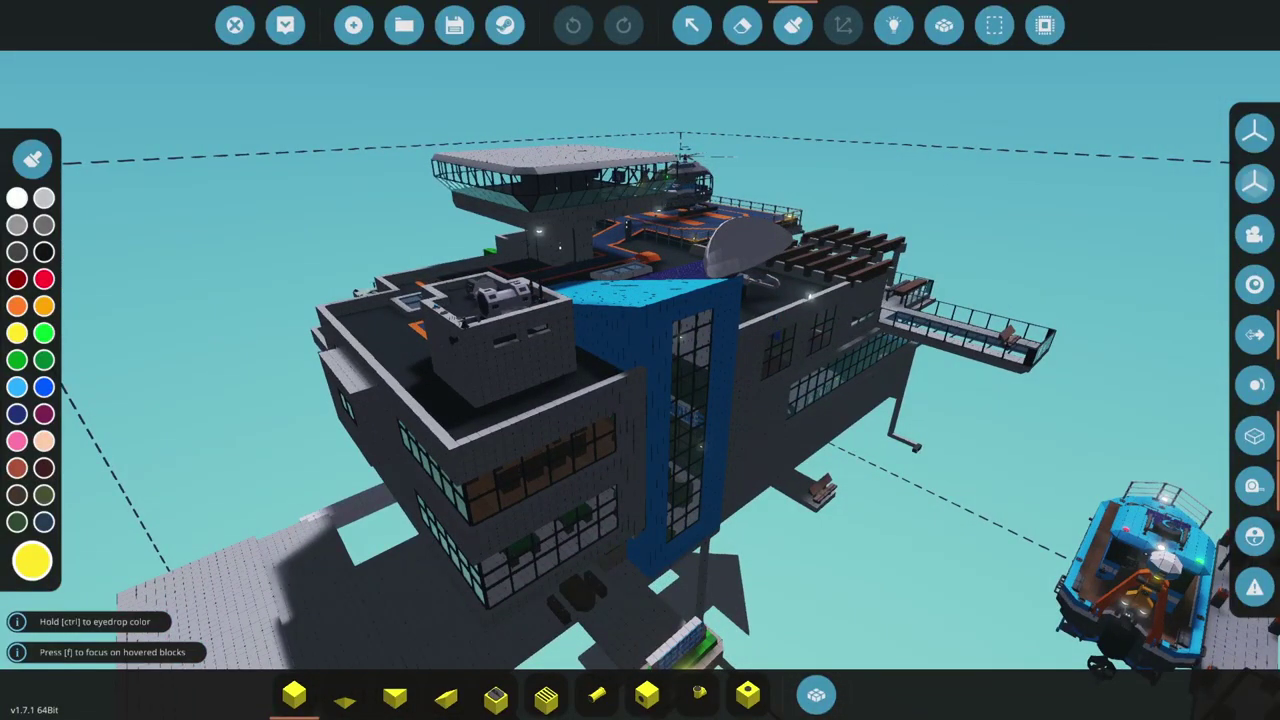
{"action": "key", "text": "w"}
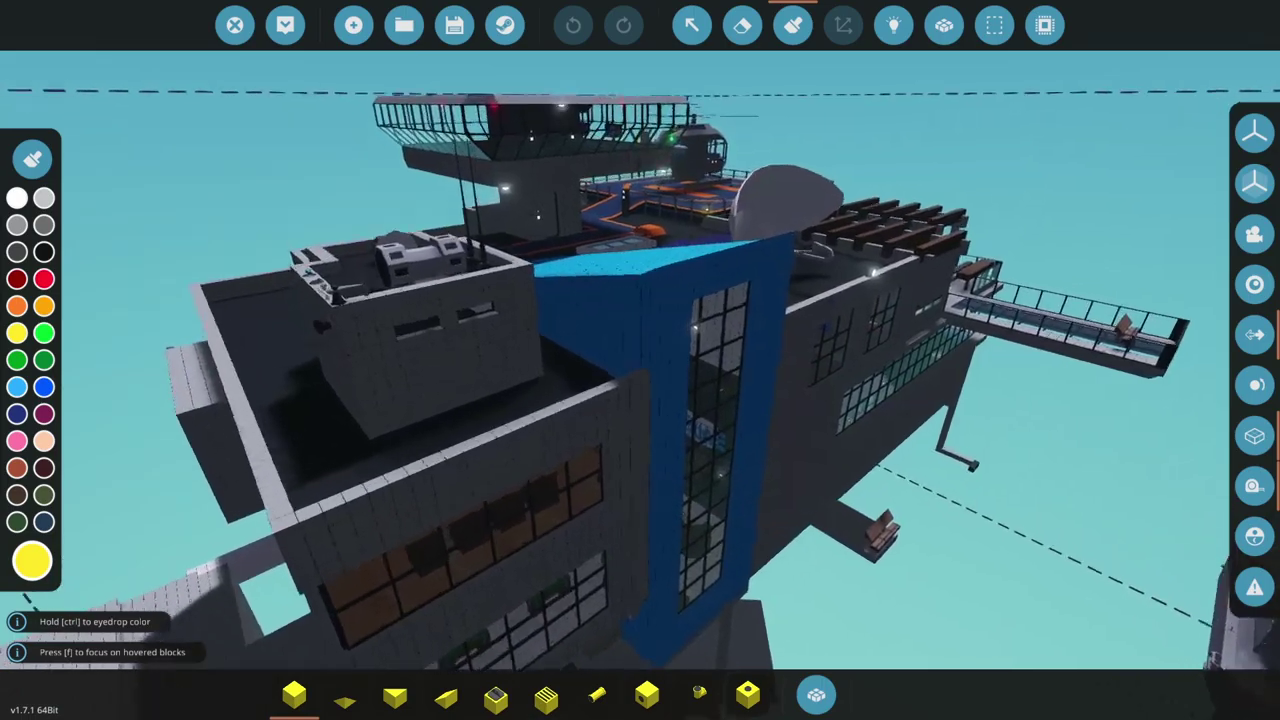
{"action": "key", "text": "w"}
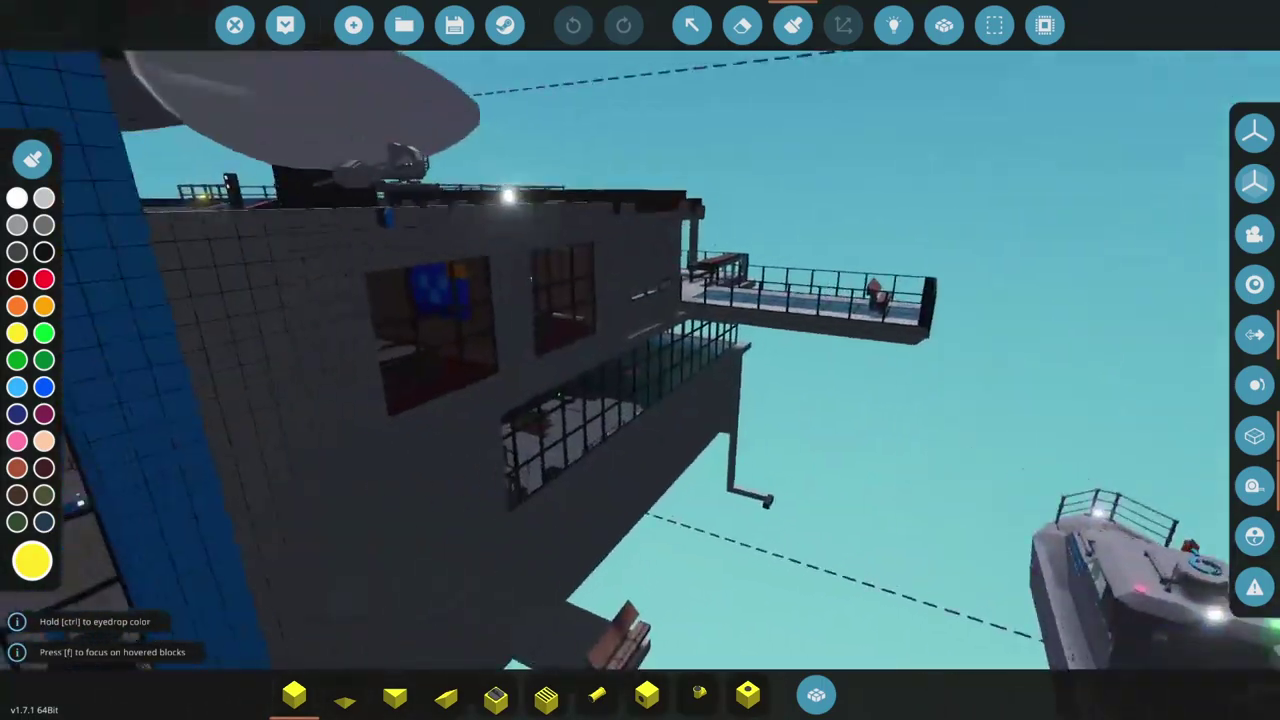
{"action": "key", "text": "w"}
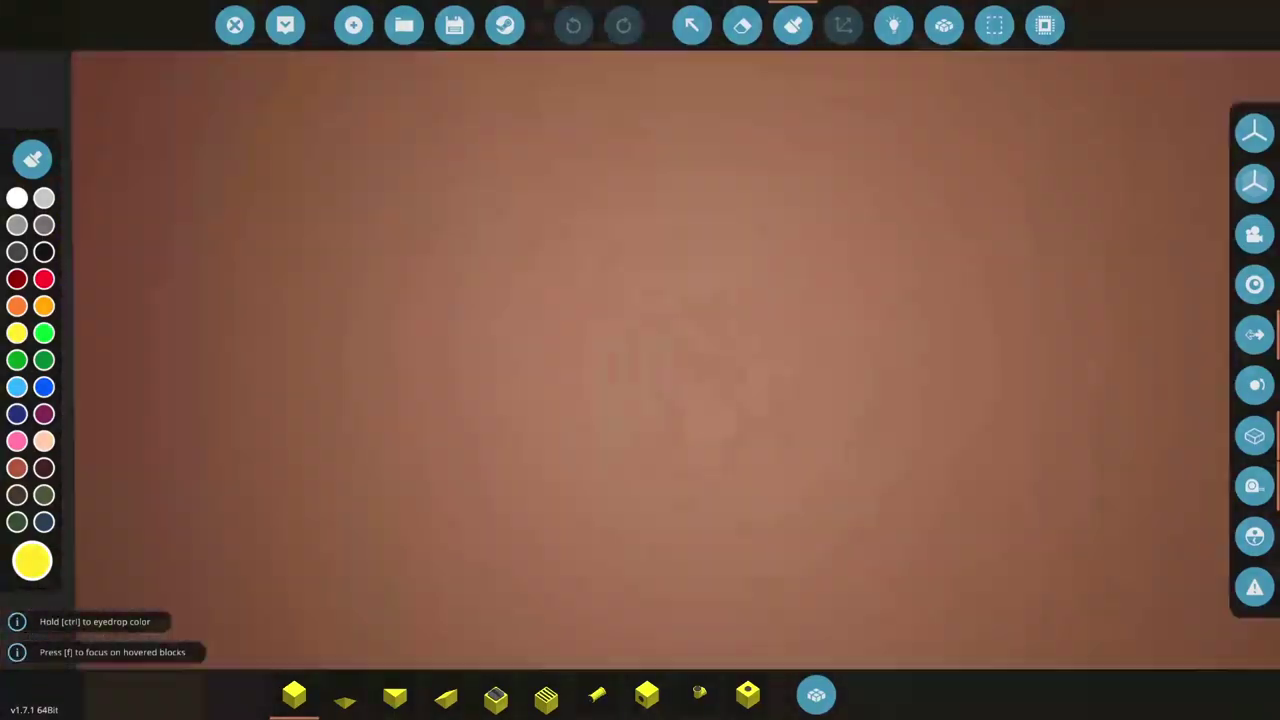
Step: Examine the whole base from above, its pier and docked boat, the pergola terrace, the helicopter and the control tower
{"action": "key", "text": "s"}
{"action": "scroll", "coordinate": [640, 360], "scroll_direction": "down", "scroll_amount": 5}
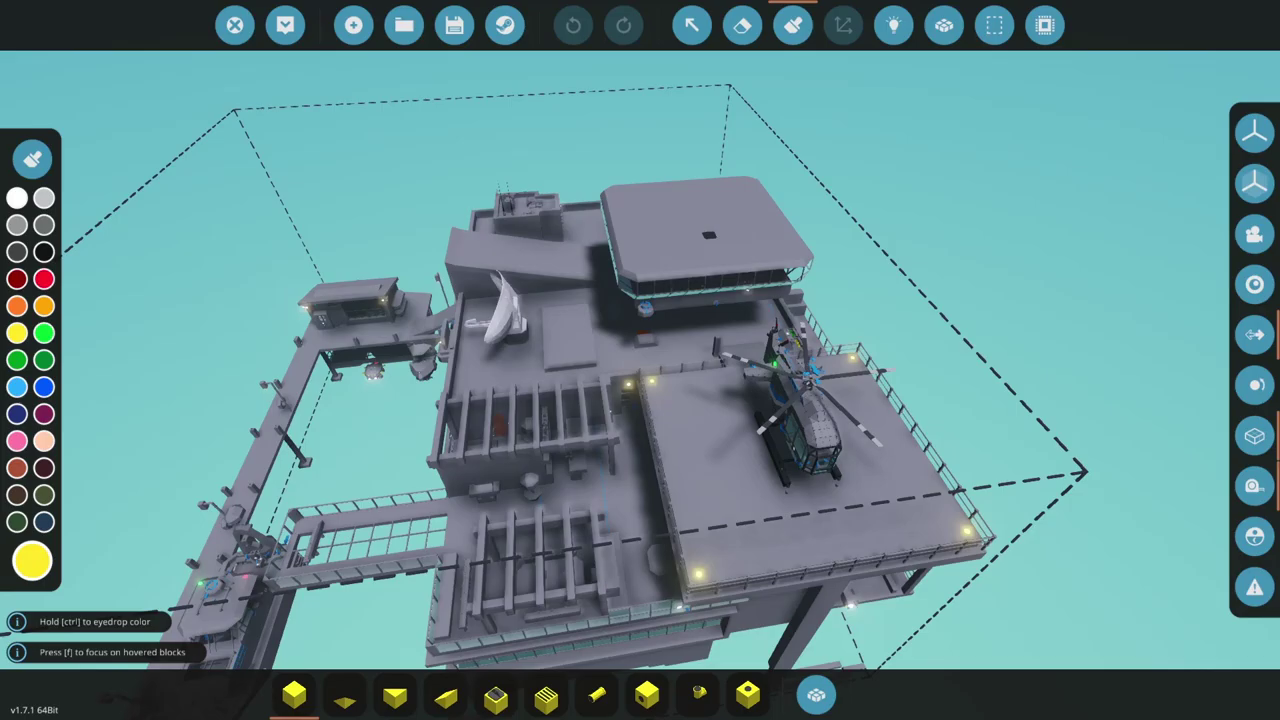
{"action": "left_click_drag", "start_coordinate": [640, 360], "coordinate": [615, 375]}
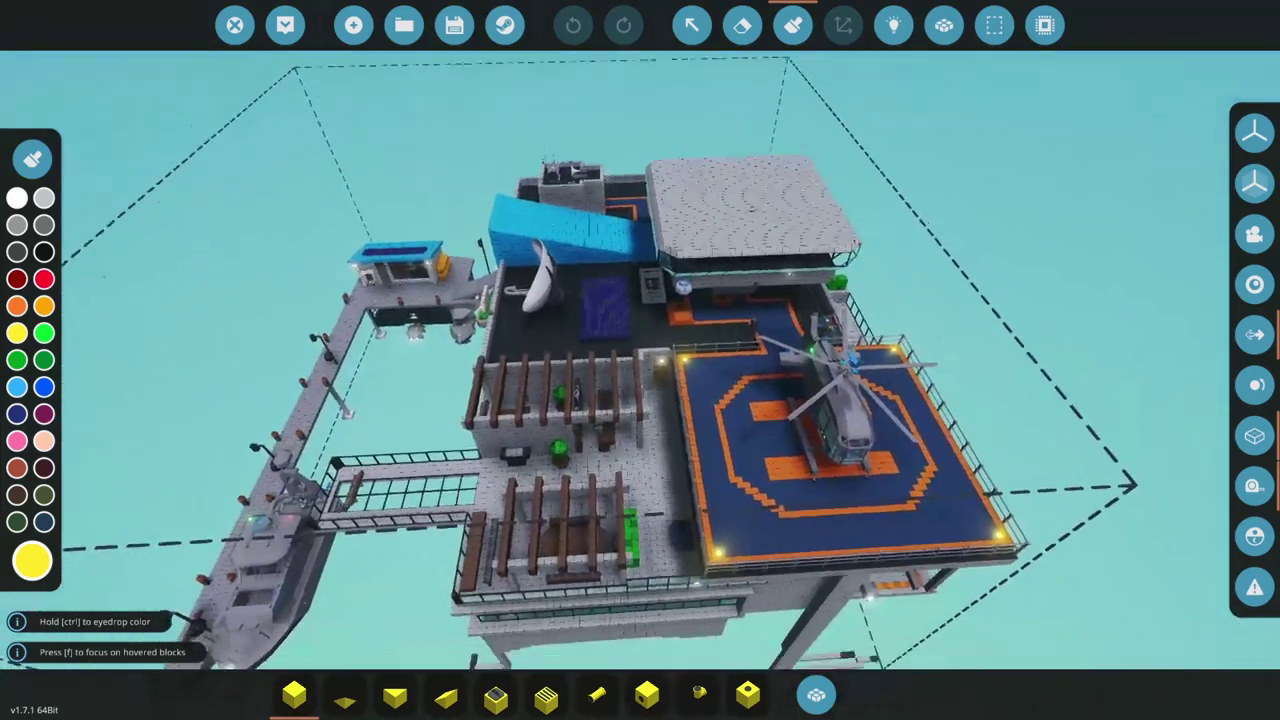
{"action": "key", "text": "w"}
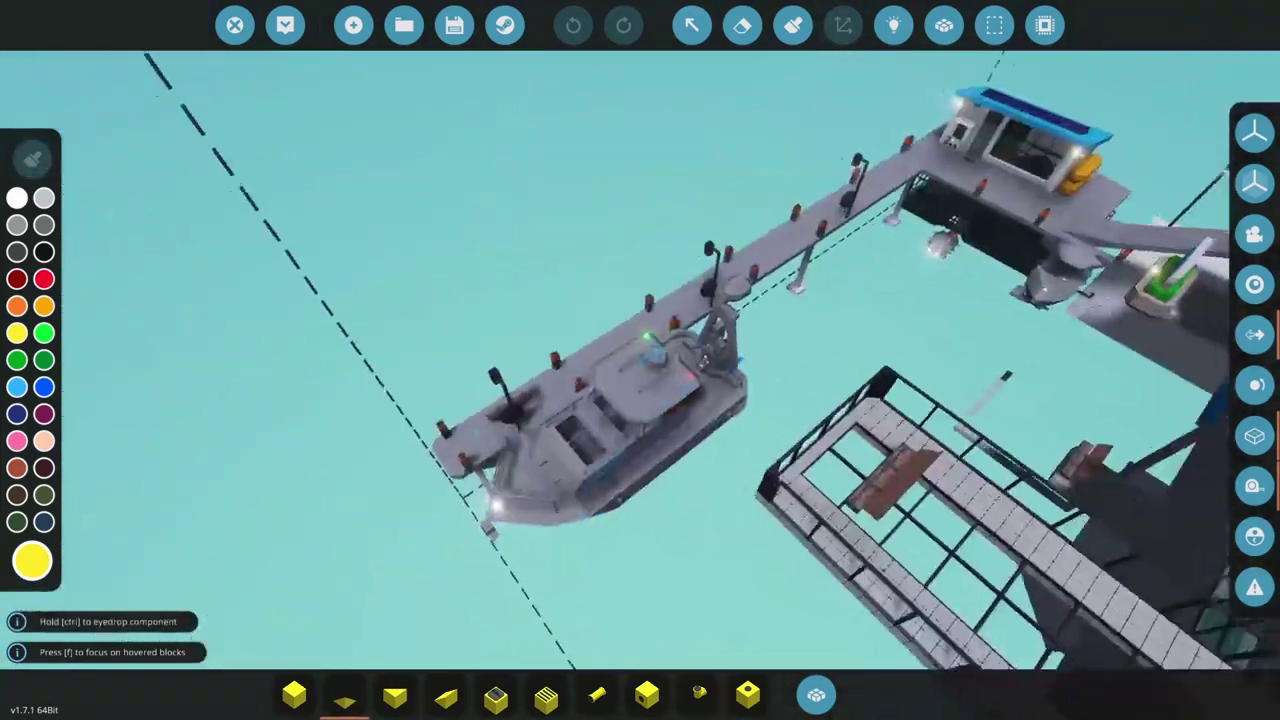
{"action": "left_click_drag", "start_coordinate": [640, 360], "coordinate": [880, 250]}
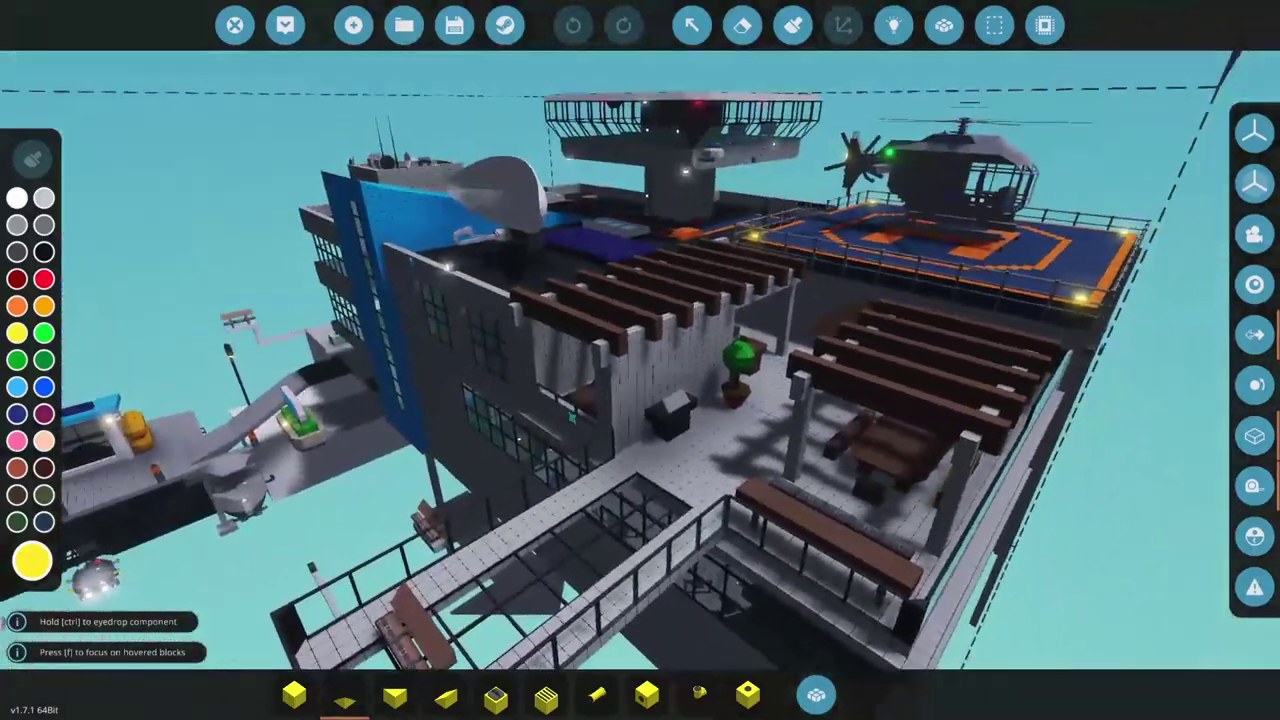
{"action": "key", "text": "w"}
{"action": "left_click_drag", "start_coordinate": [603, 412], "coordinate": [725, 310]}
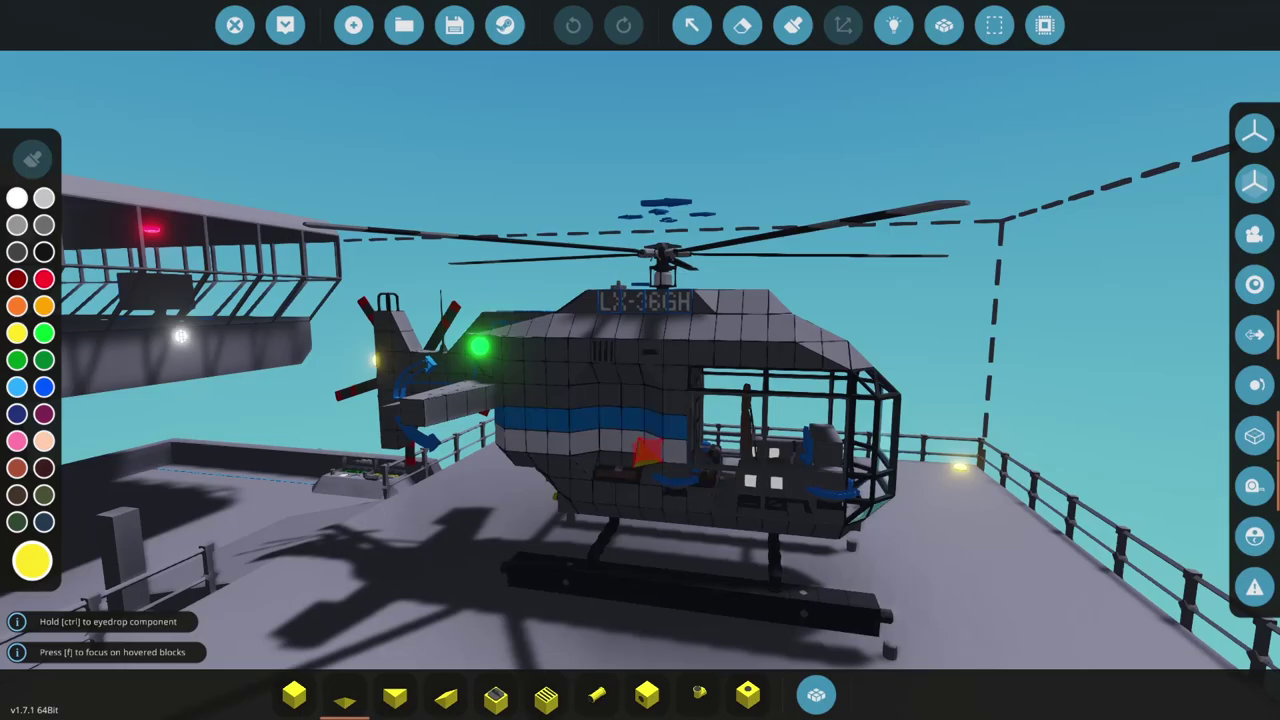
{"action": "left_click_drag", "start_coordinate": [723, 411], "coordinate": [580, 450]}
{"action": "key", "text": "w"}
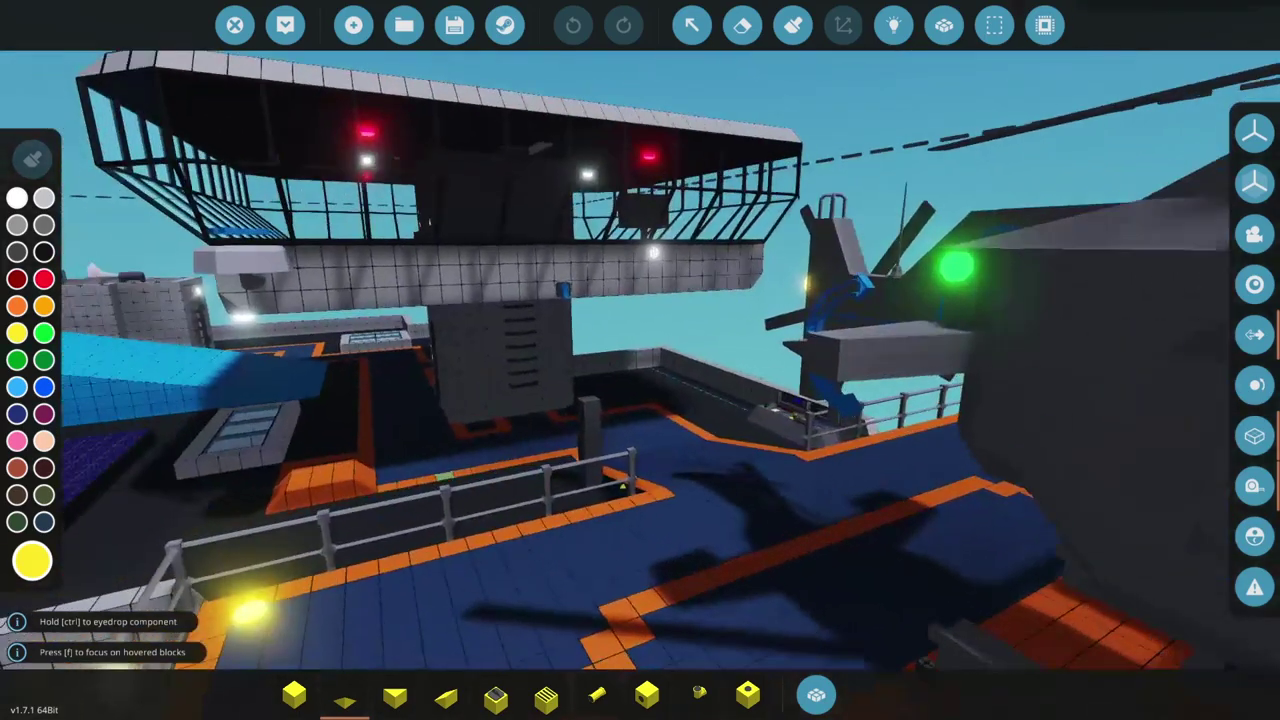
{"action": "left_click_drag", "start_coordinate": [663, 451], "coordinate": [436, 467]}
{"action": "key", "text": "s"}
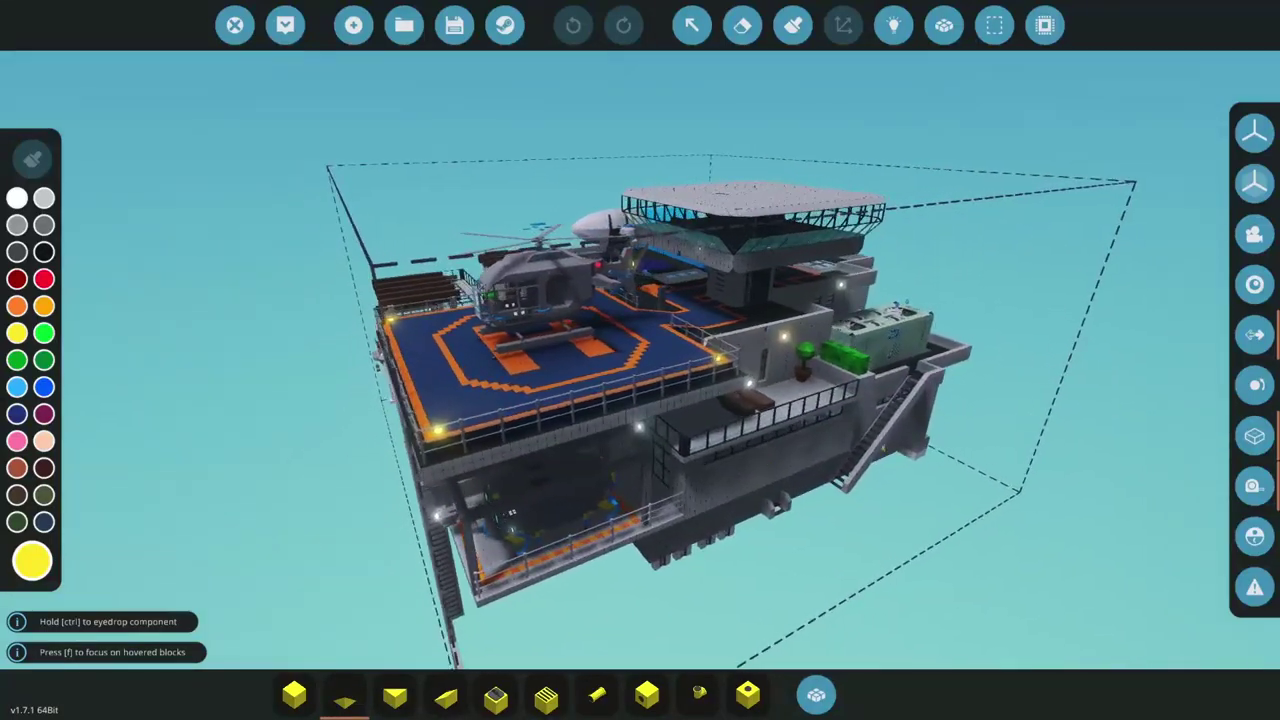
Step: Turn on Paint mode and inspect the helipad, the roof beneath the control tower, the stairwell windows and the lower walls
{"action": "left_click", "coordinate": [792, 25]}
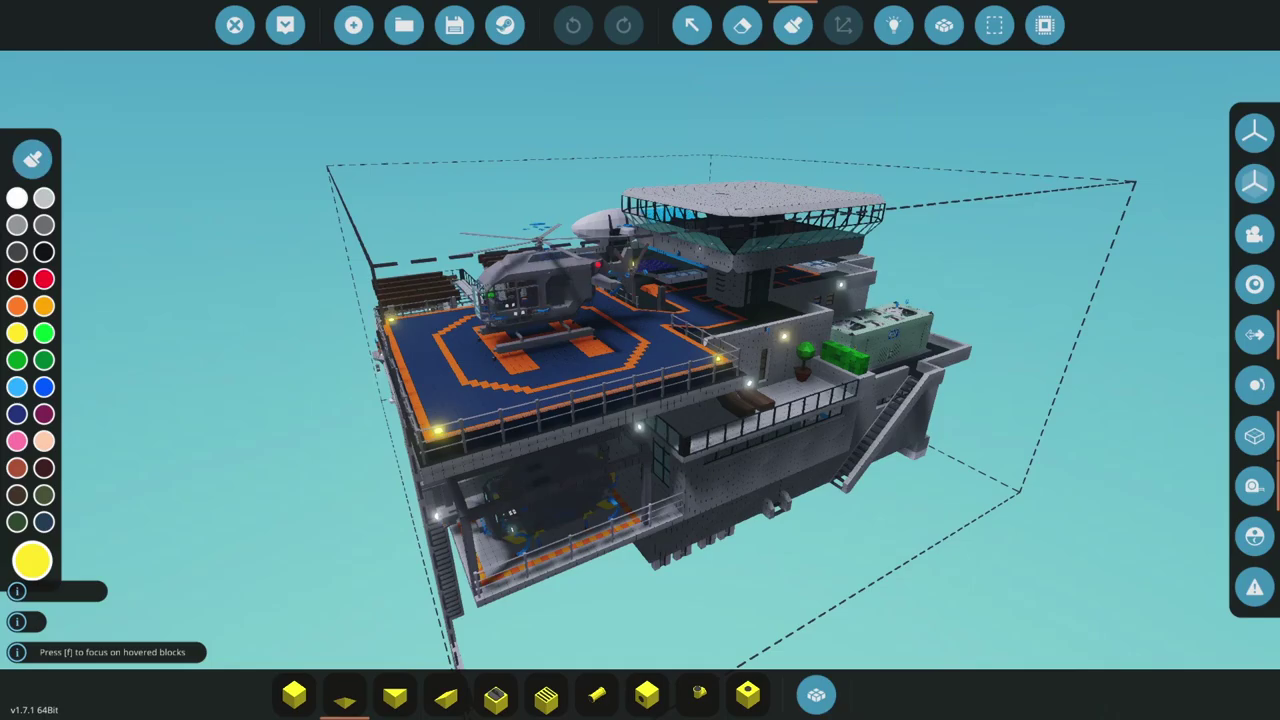
{"action": "key", "text": "w"}
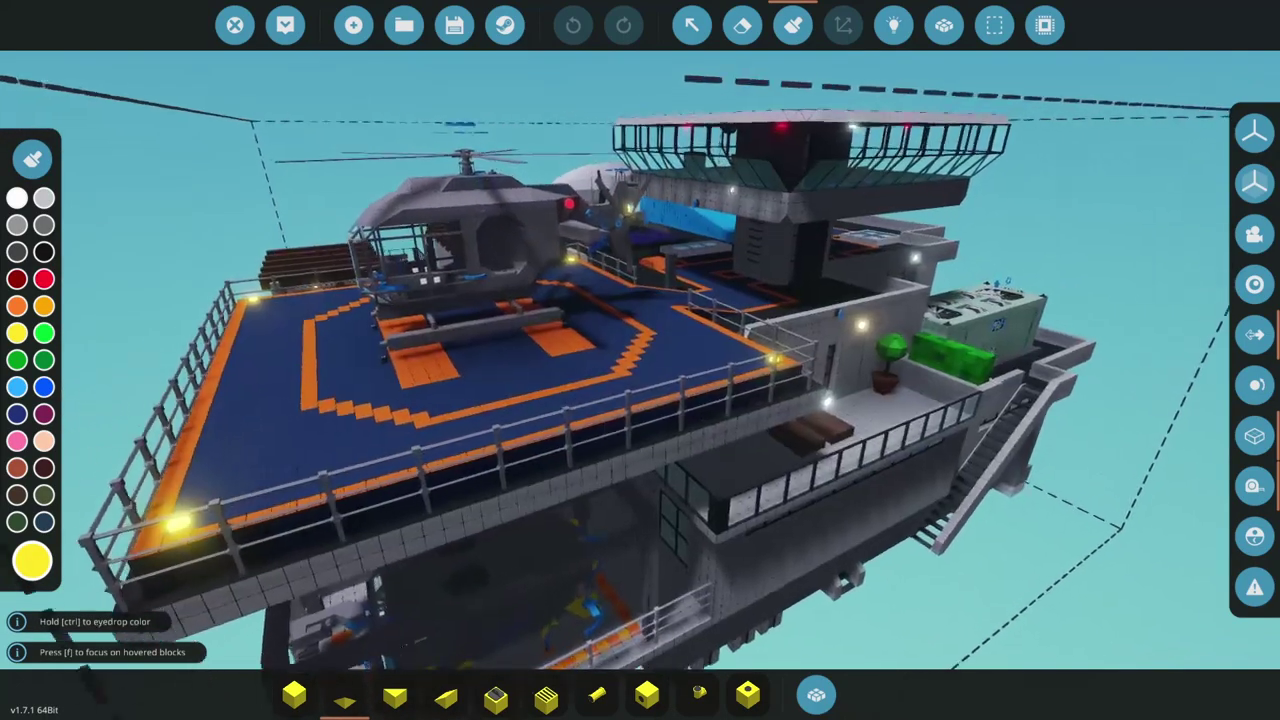
{"action": "key", "text": "w"}
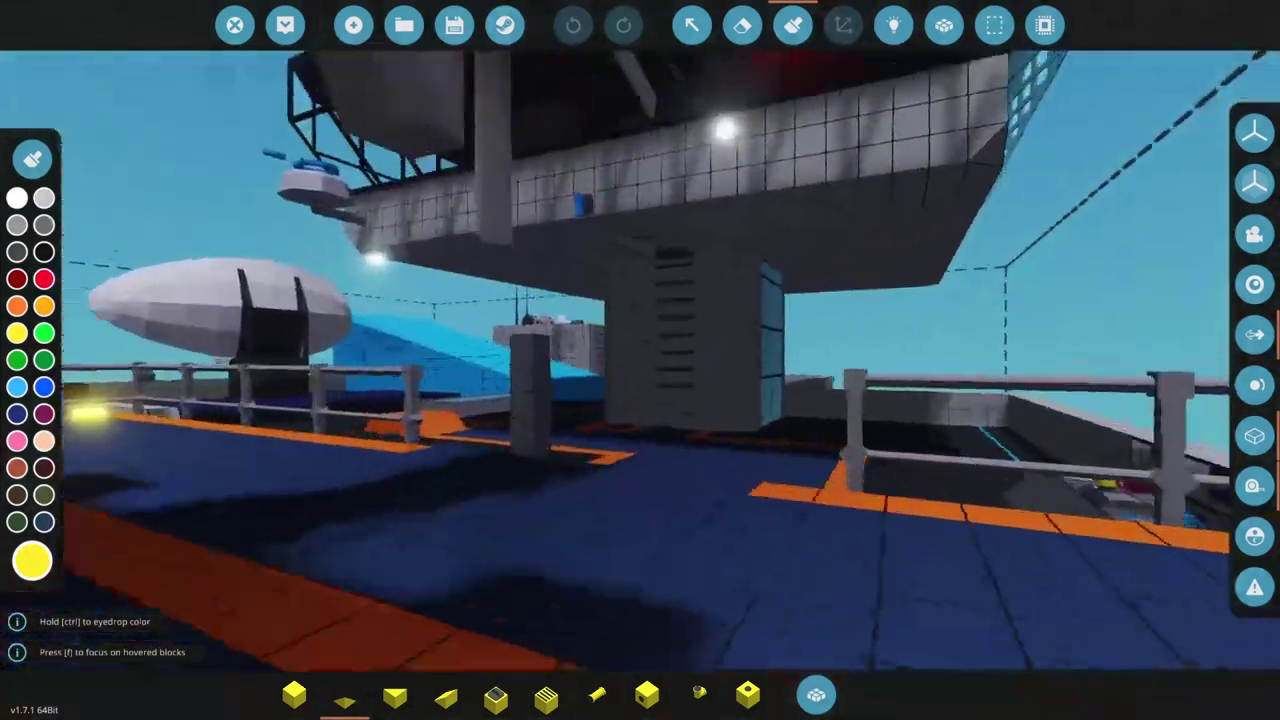
{"action": "key", "text": "w"}
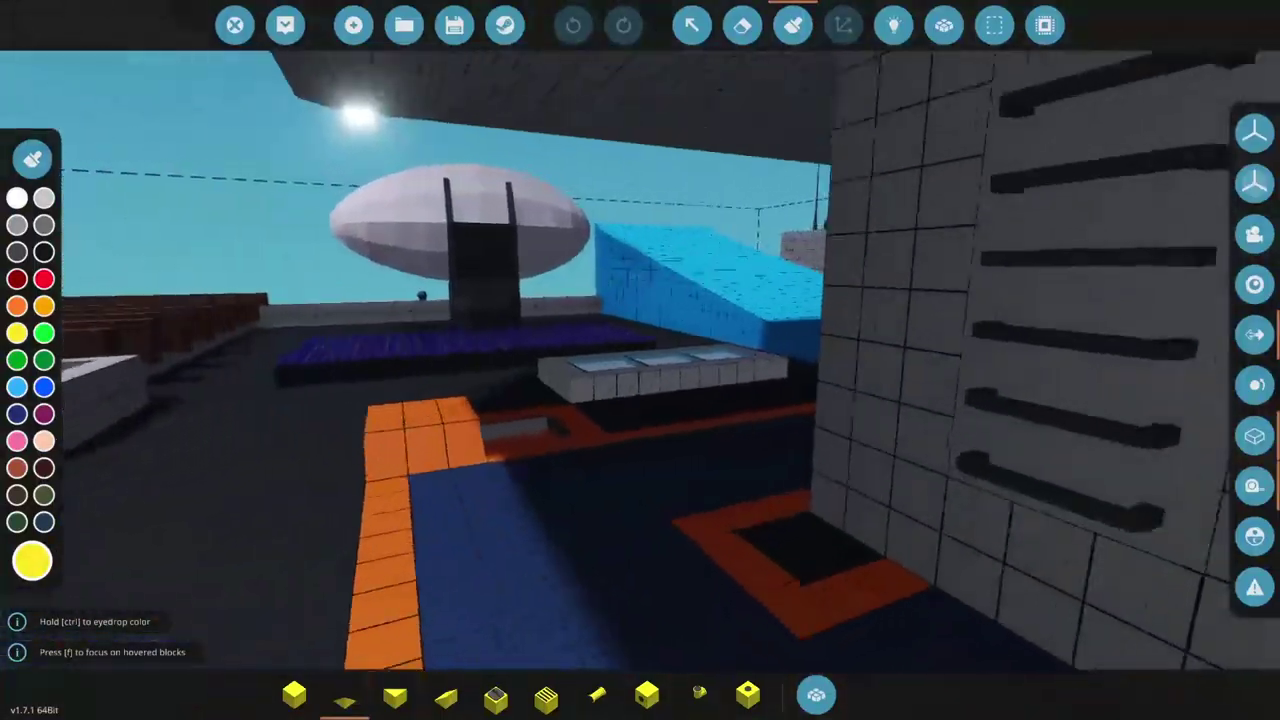
{"action": "key", "text": "w"}
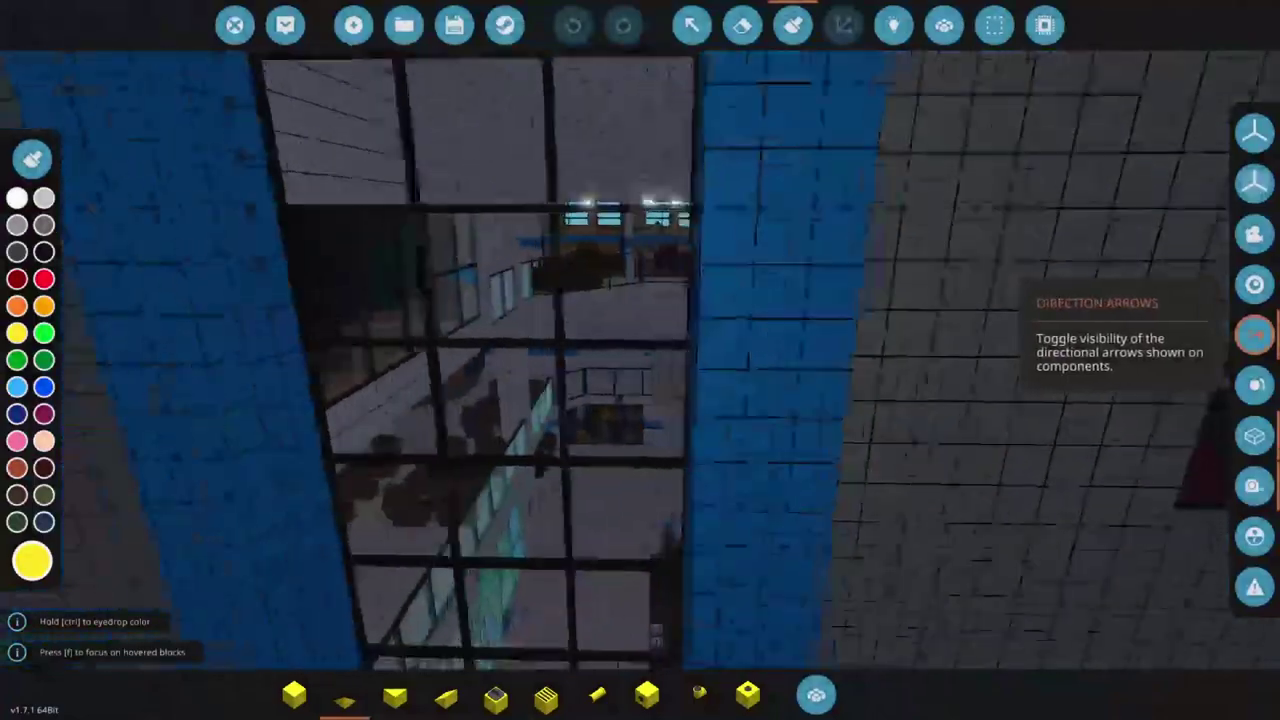
{"action": "left_click_drag", "start_coordinate": [1254, 334], "coordinate": [1040, 350]}
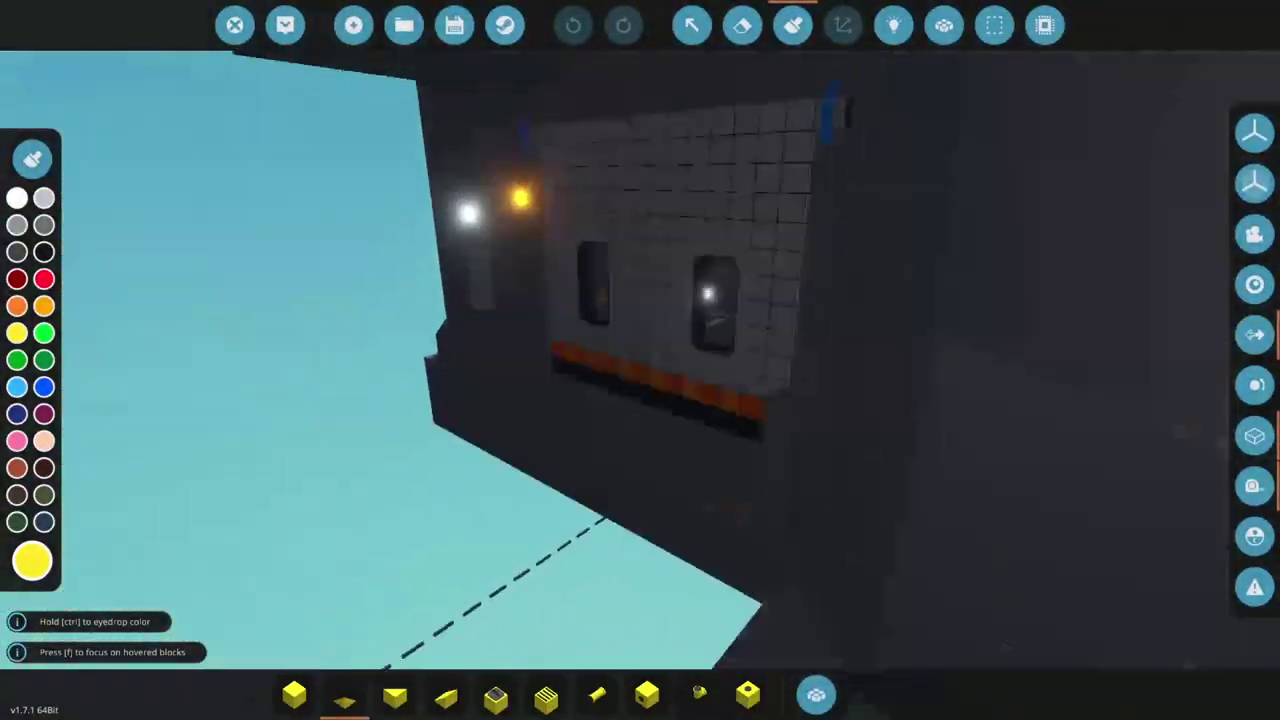
{"action": "key", "text": "w"}
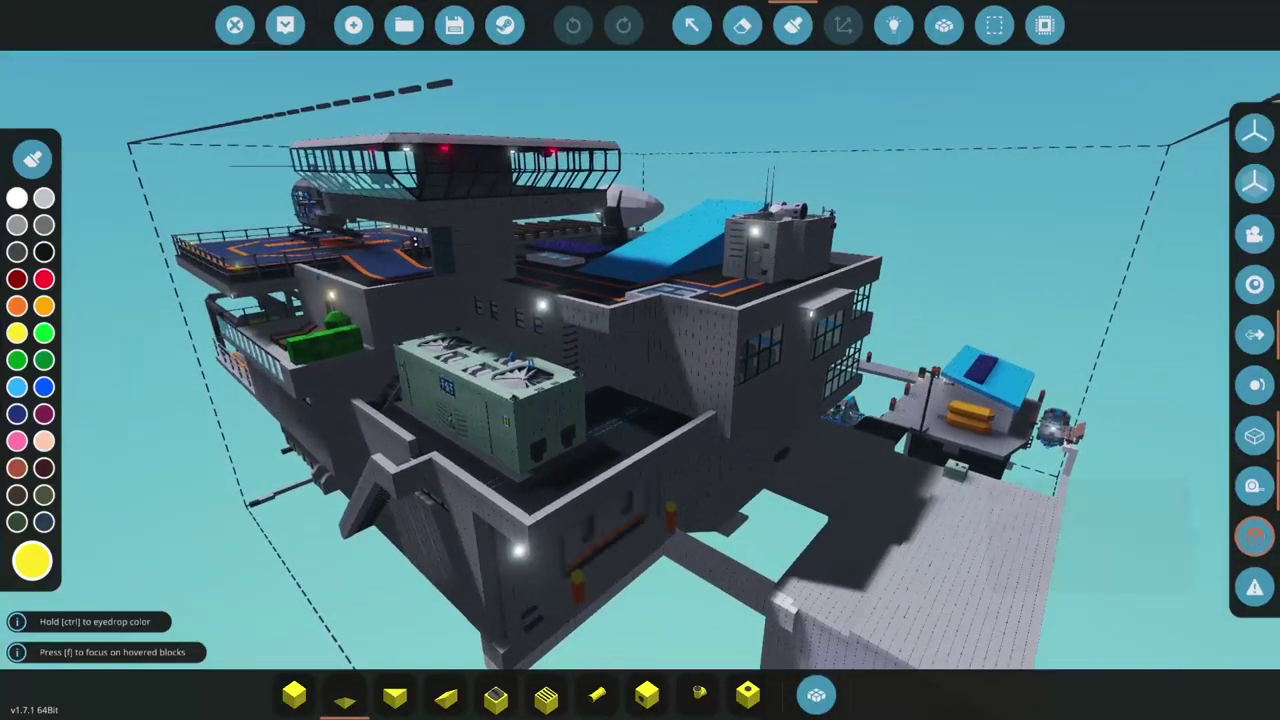
{"action": "left_click", "coordinate": [1254, 535]}
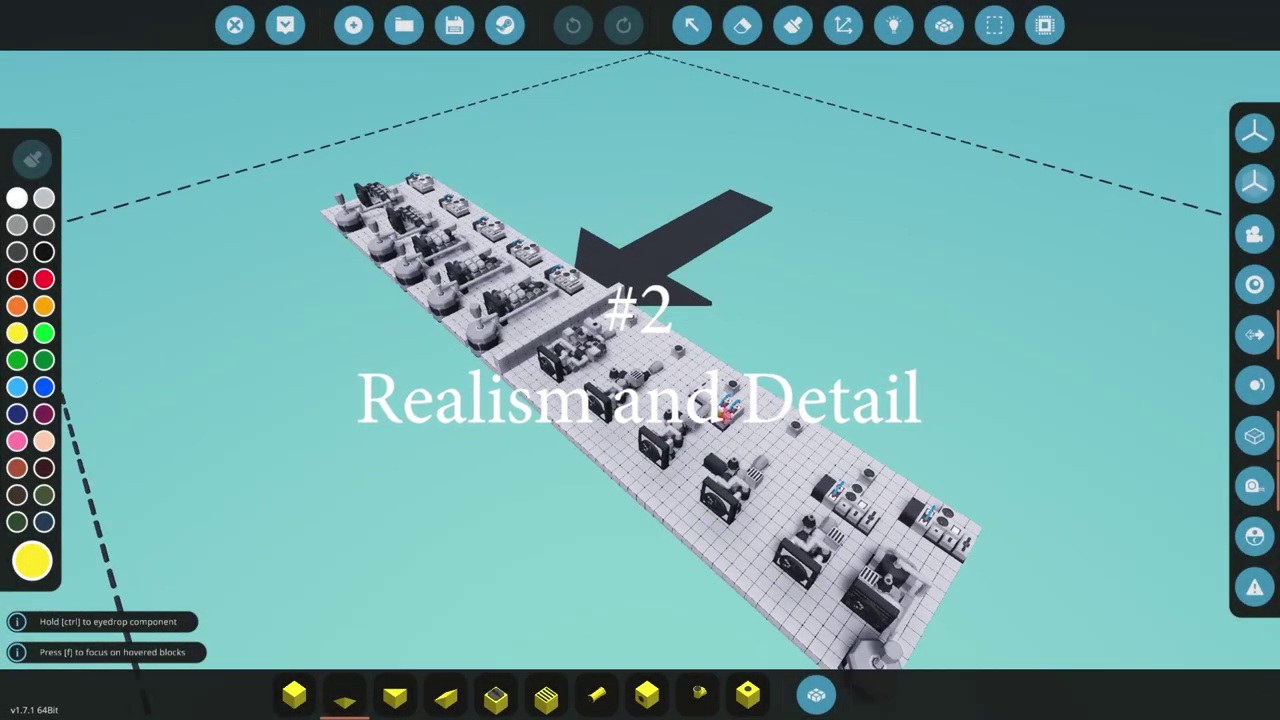
Step: Search the component inventory for "engine", bring the modular engine parts into view and set the paint colour to white
{"action": "left_click", "coordinate": [793, 25]}
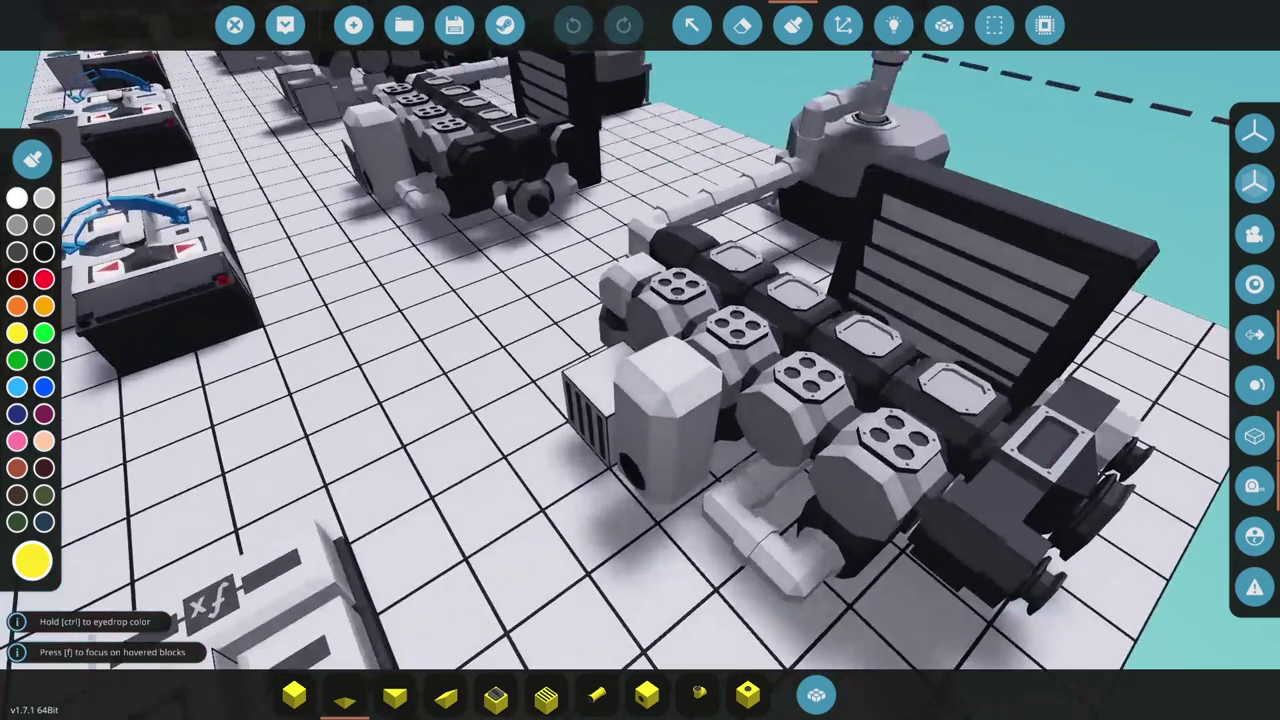
{"action": "key", "text": "Tab"}
{"action": "key", "text": "BackSpace"}
{"action": "type", "text": "engine"}
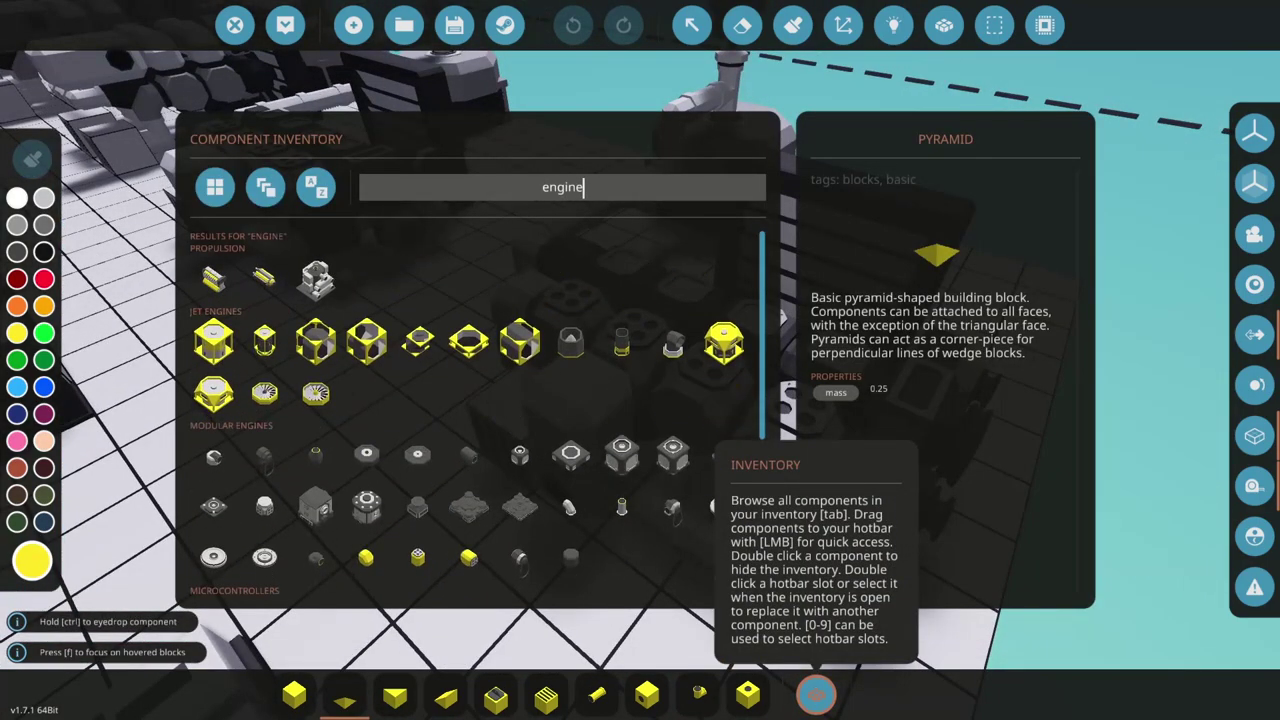
{"action": "scroll", "coordinate": [366, 480], "scroll_direction": "down", "scroll_amount": 3}
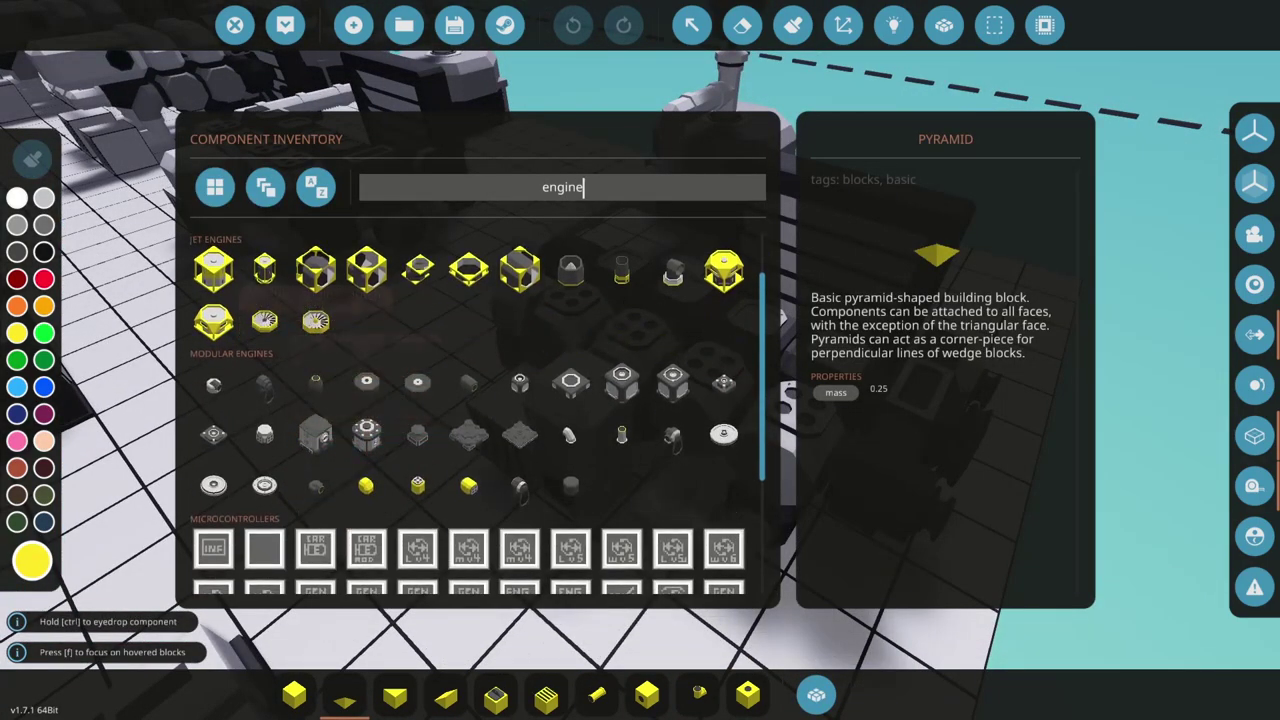
{"action": "left_click", "coordinate": [17, 198]}
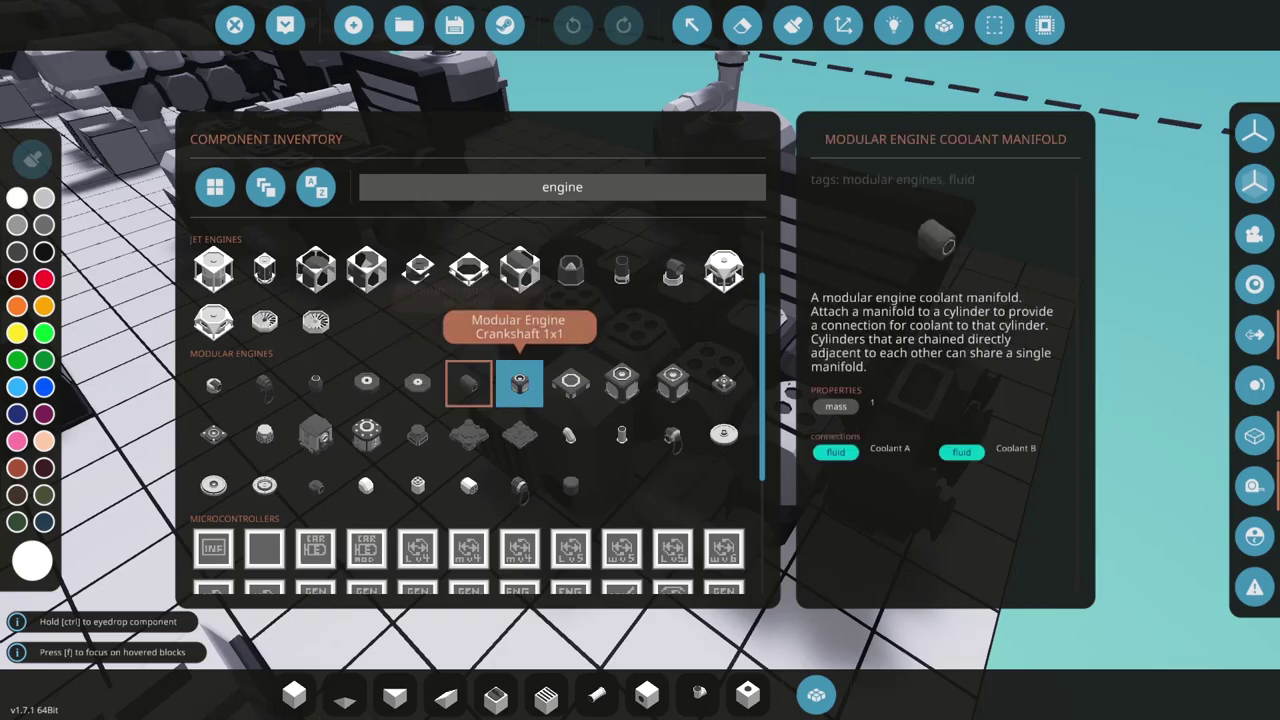
Step: Place a Modular Engine Crankshaft 1x1 on the tiled platform between the two nearest engines
{"action": "left_click", "coordinate": [520, 383]}
{"action": "left_click", "coordinate": [816, 695]}
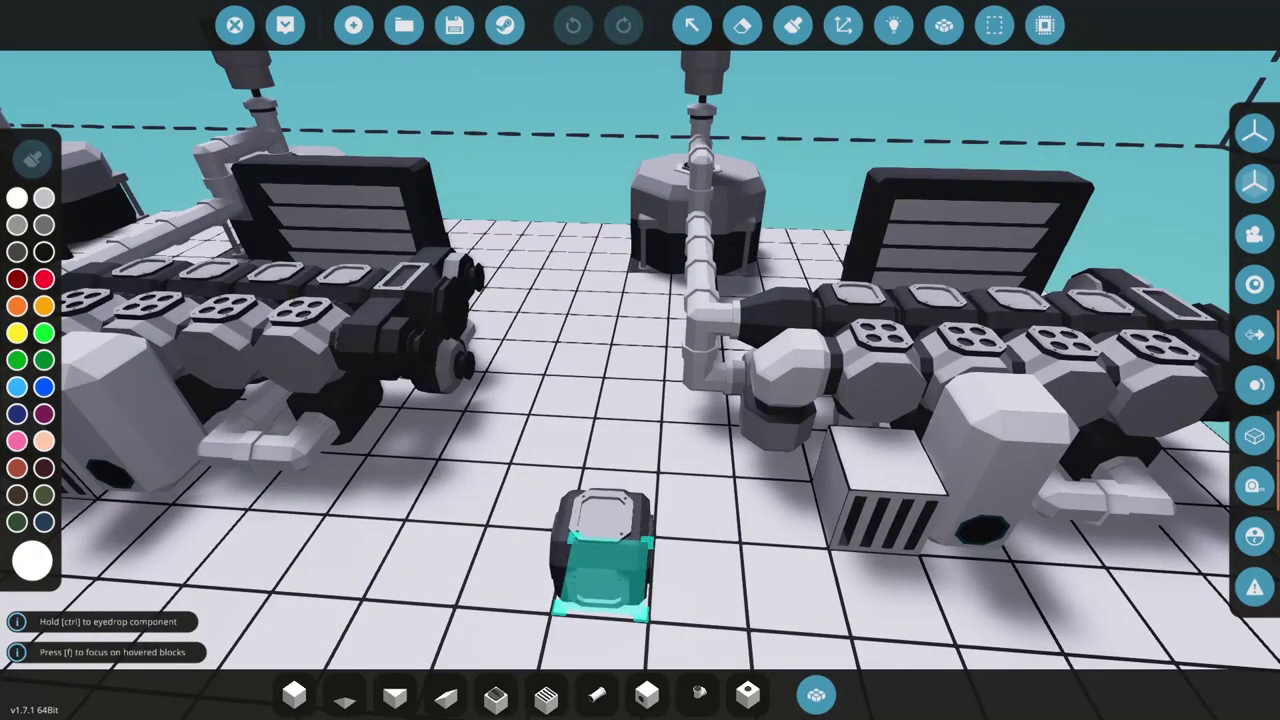
{"action": "left_click", "coordinate": [602, 558]}
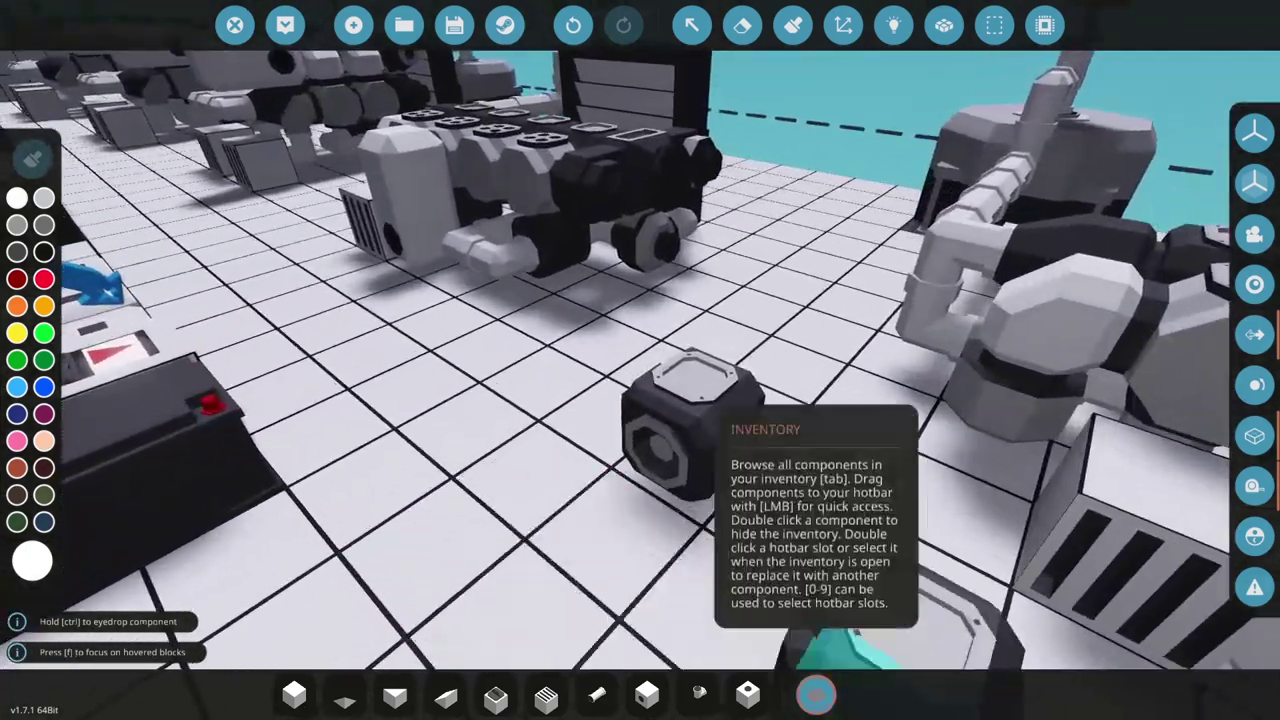
Step: Look up the Modular Engine Fluid Pump in the component inventory and hold it near the radiator of the end engine
{"action": "left_click", "coordinate": [816, 694]}
{"action": "left_click", "coordinate": [621, 434]}
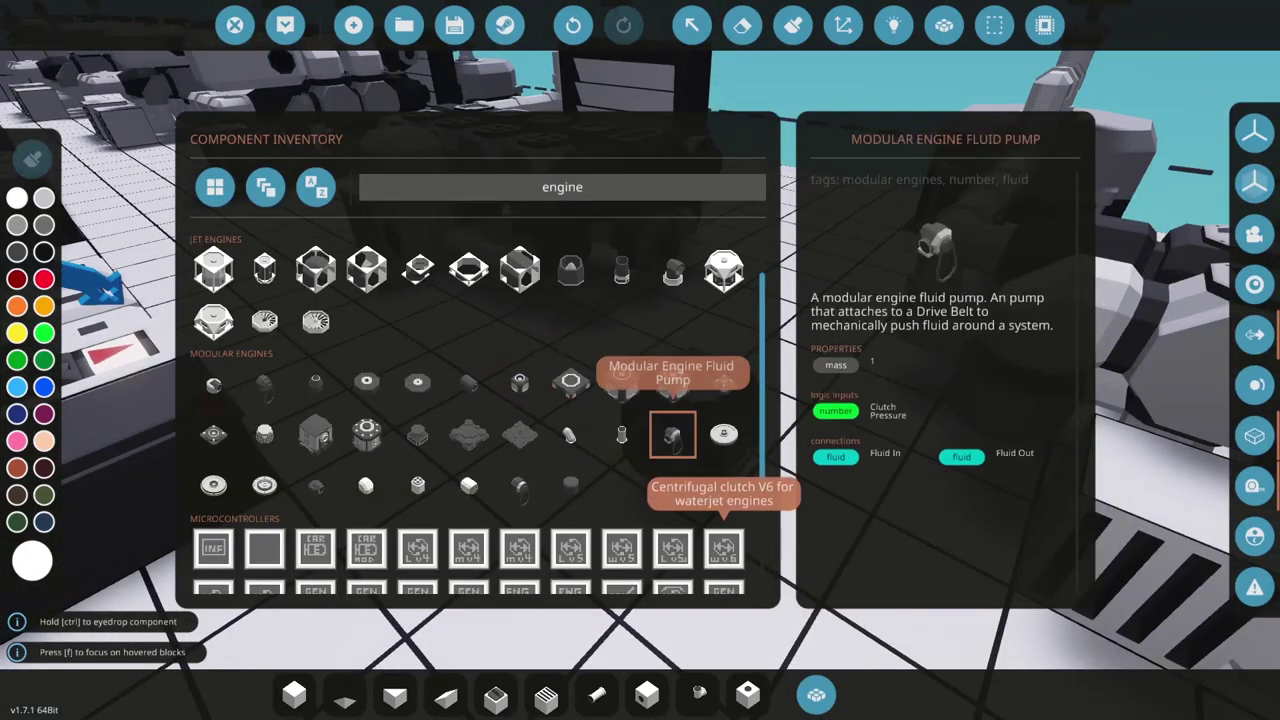
{"action": "key", "text": "Tab"}
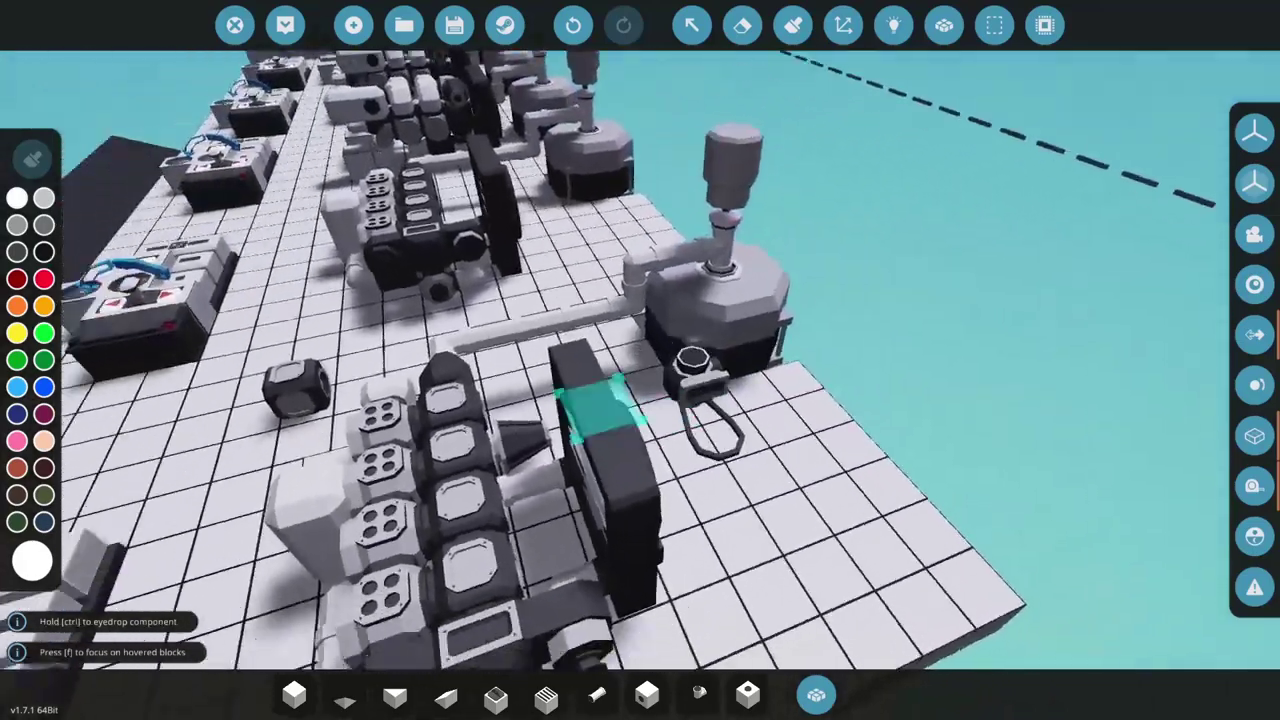
{"action": "left_click_drag", "start_coordinate": [600, 405], "coordinate": [340, 310]}
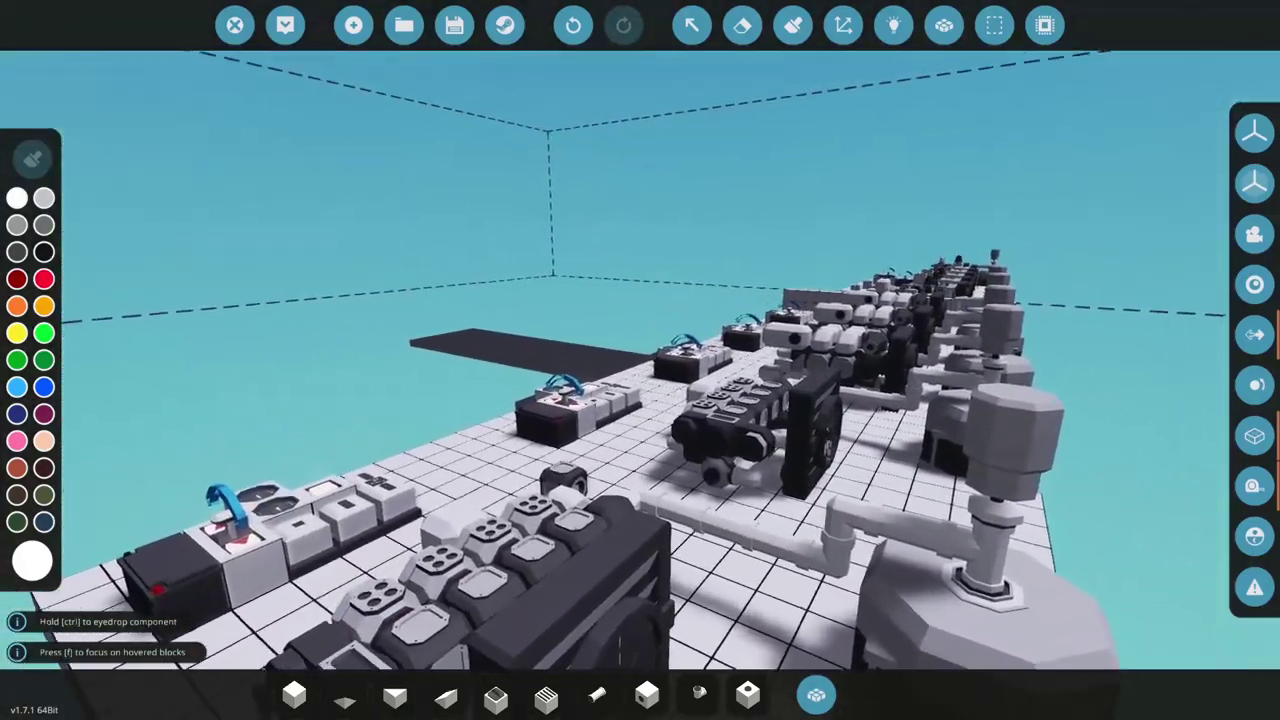
Step: Examine the full row of modular engines in the editor, including their radiators, piping and exhausts, from above
{"action": "key", "text": "w"}
{"action": "left_click_drag", "start_coordinate": [640, 330], "coordinate": [630, 510]}
{"action": "key", "text": "d"}
{"action": "left_click_drag", "start_coordinate": [640, 360], "coordinate": [465, 370]}
{"action": "key", "text": "d"}
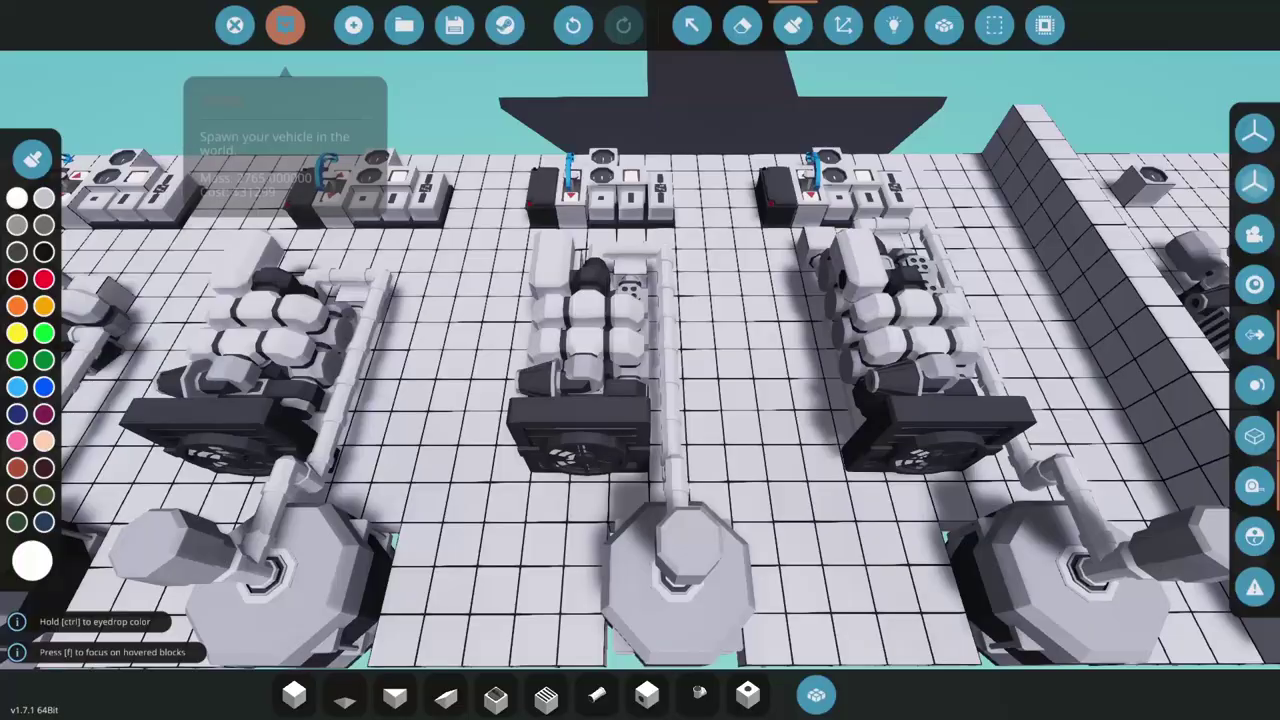
Step: Spawn the engine platform in the world and walk along its control panels and small engines toward the dividing wall
{"action": "left_click", "coordinate": [285, 25]}
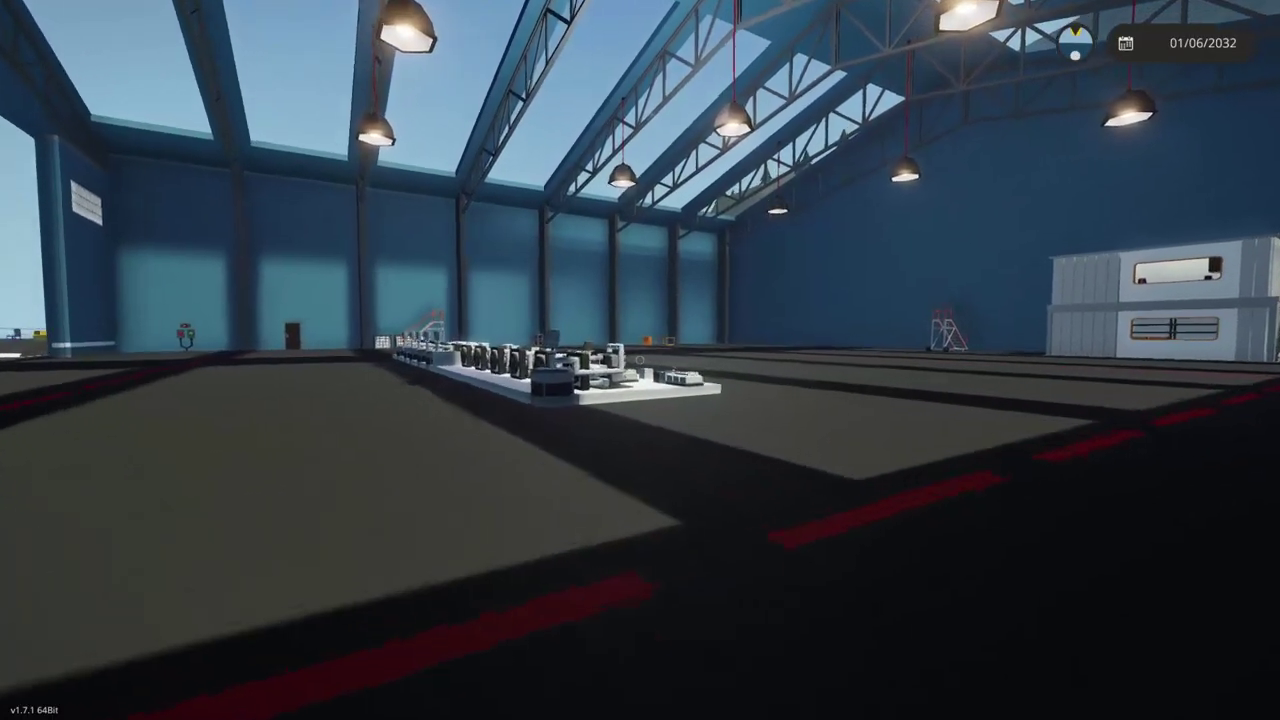
{"action": "key", "text": "w"}
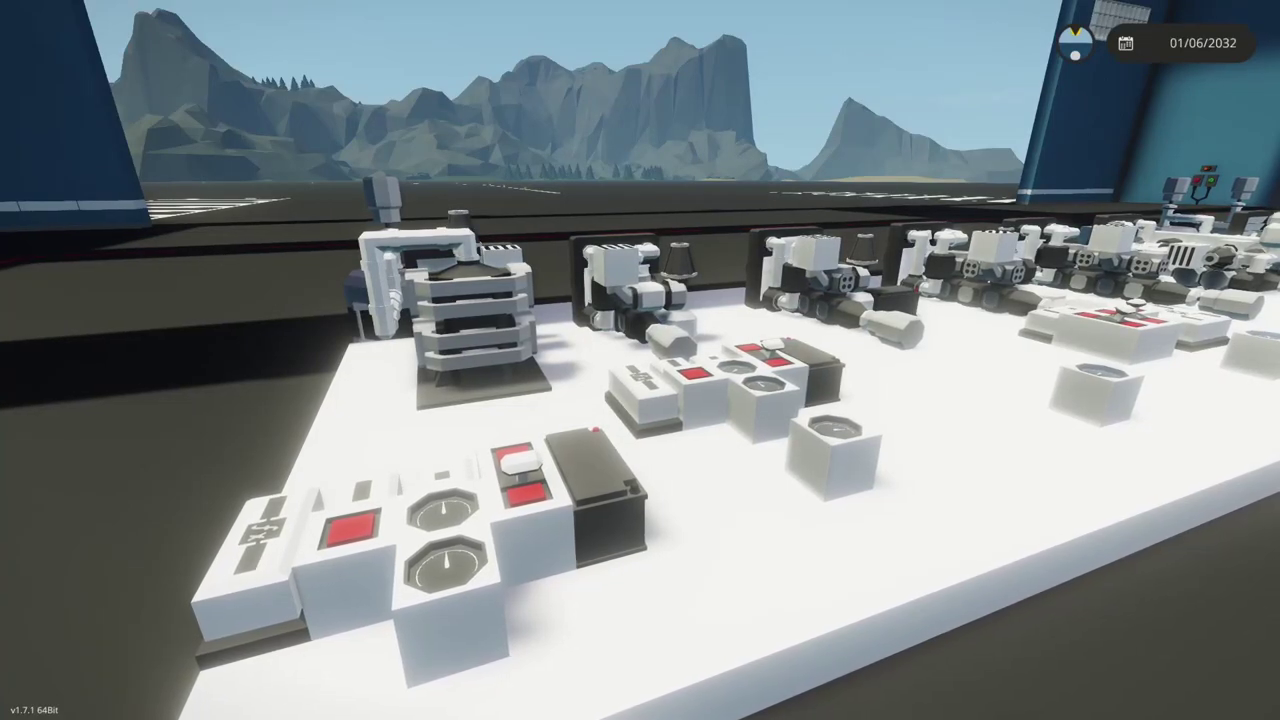
{"action": "key", "text": "s"}
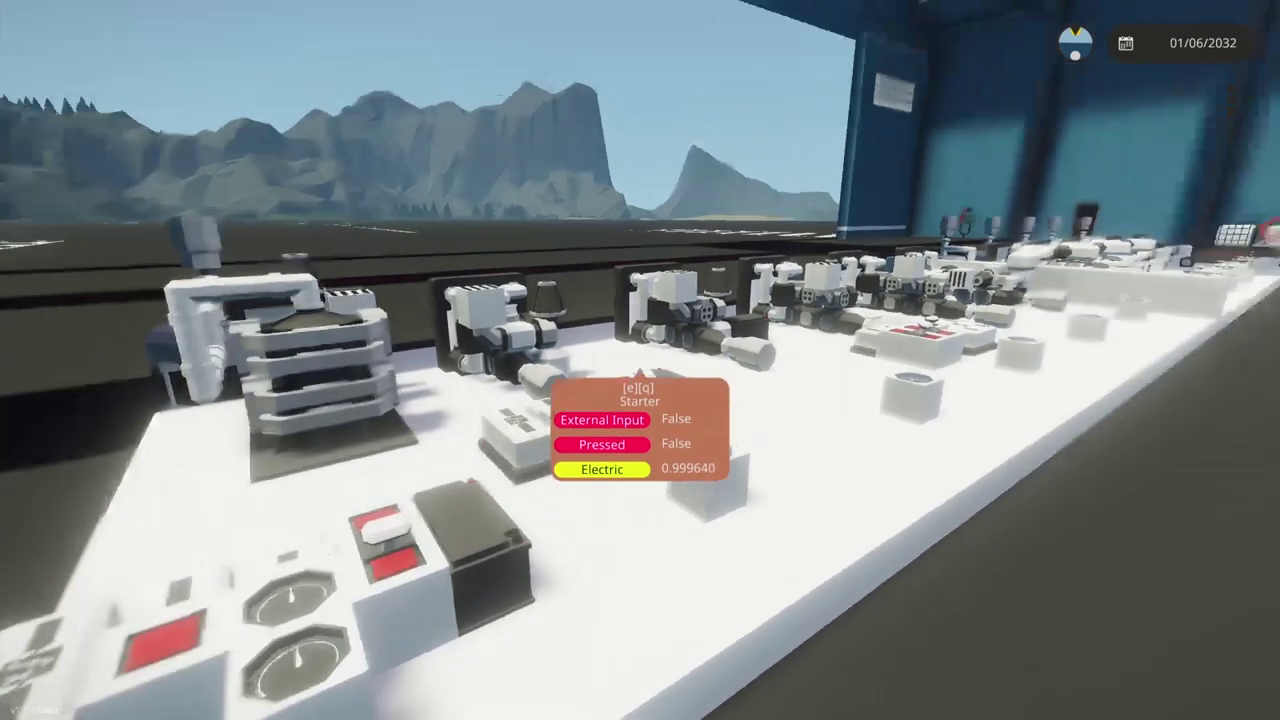
{"action": "key", "text": "d"}
{"action": "key", "text": "w"}
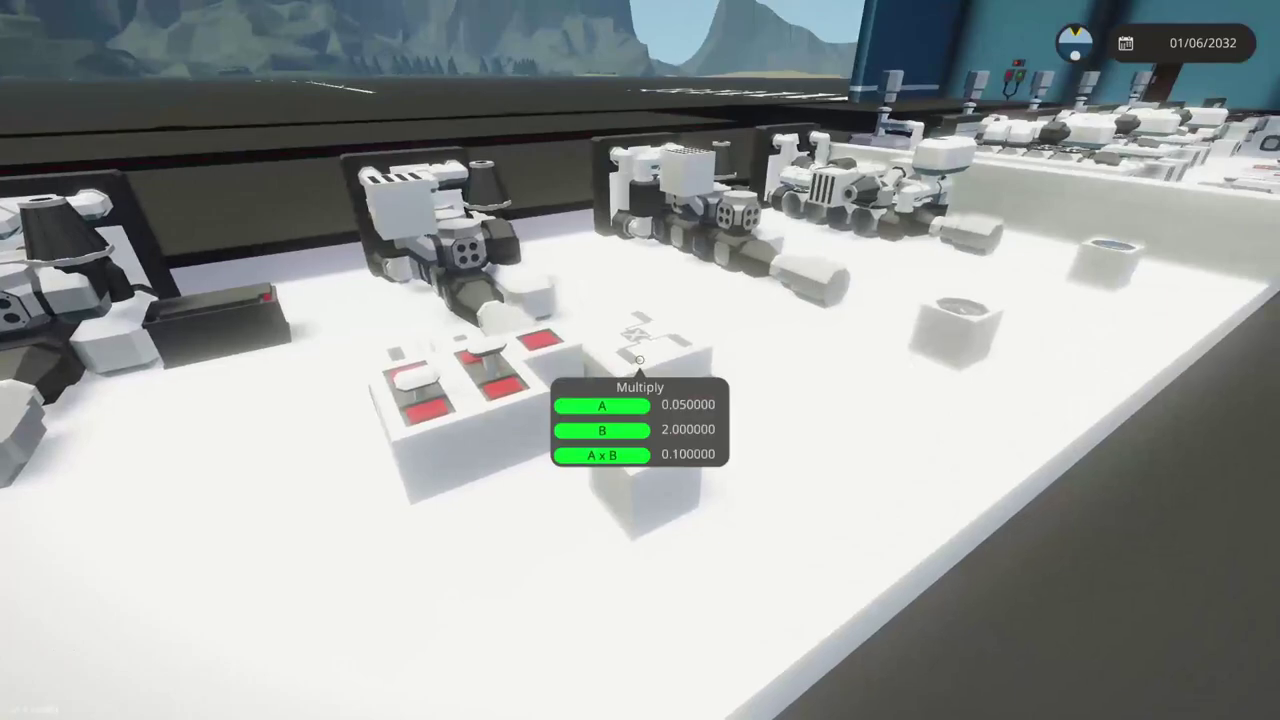
{"action": "key", "text": "d"}
{"action": "key", "text": "w"}
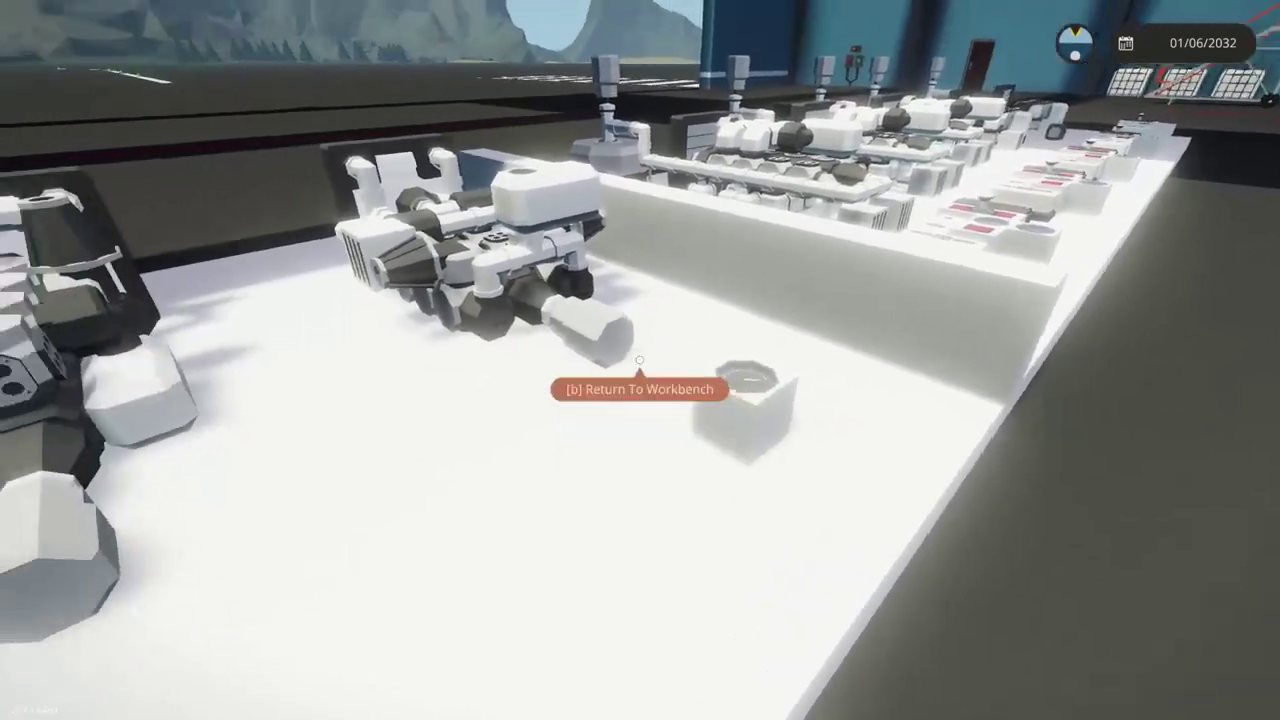
Step: Inspect the compact engine beside the dividing wall from close range, including its fuel, air and coolant manifolds, crankshaft and radiator piping
{"action": "key", "text": "a"}
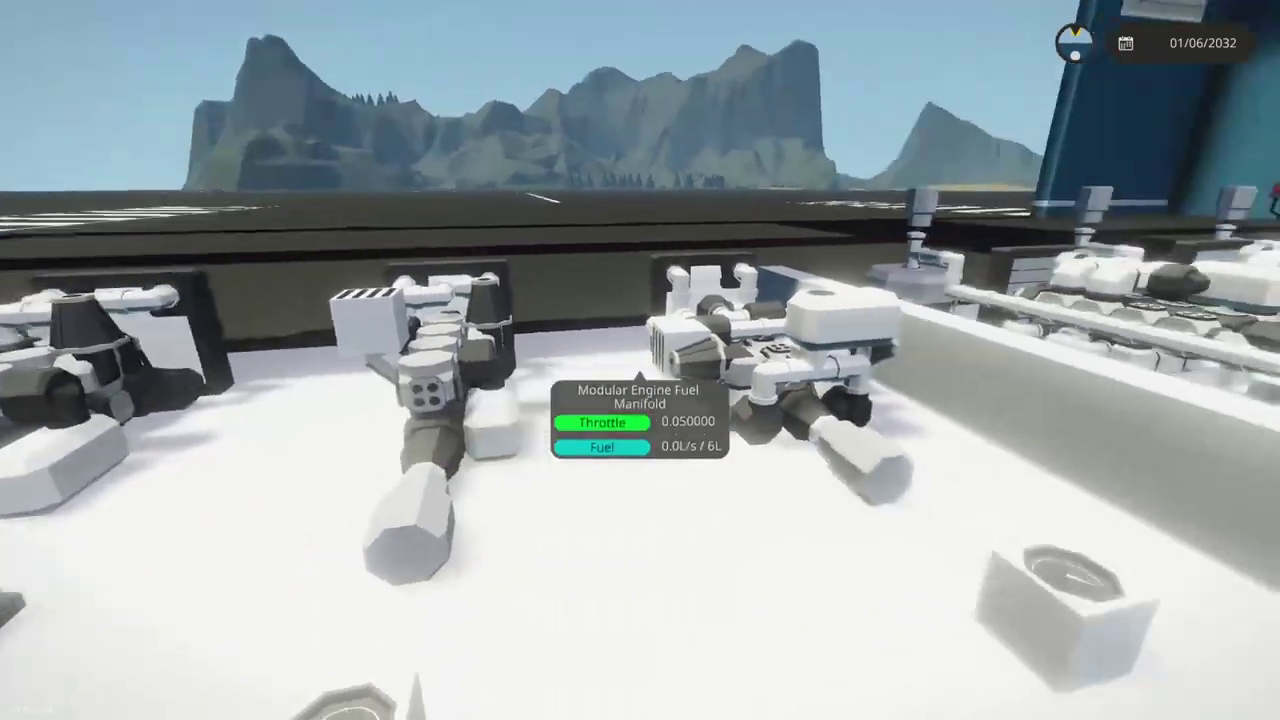
{"action": "key", "text": "s"}
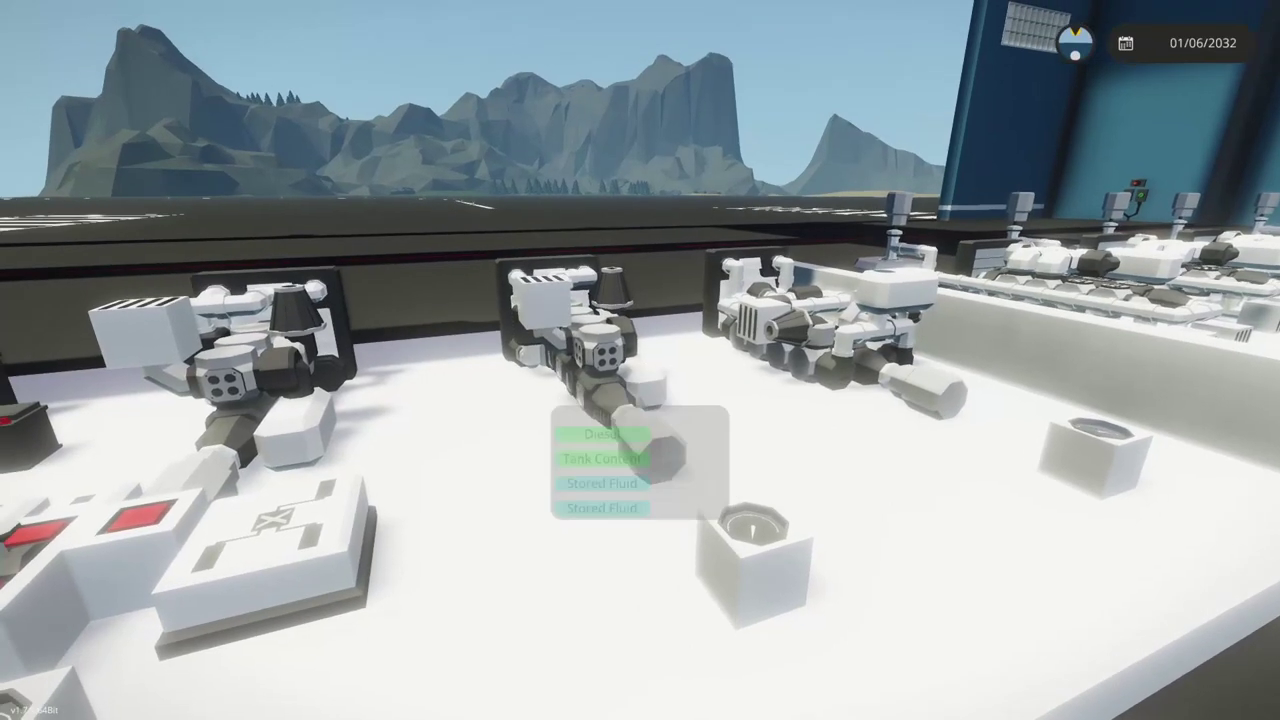
{"action": "key", "text": "w"}
{"action": "key", "text": "w"}
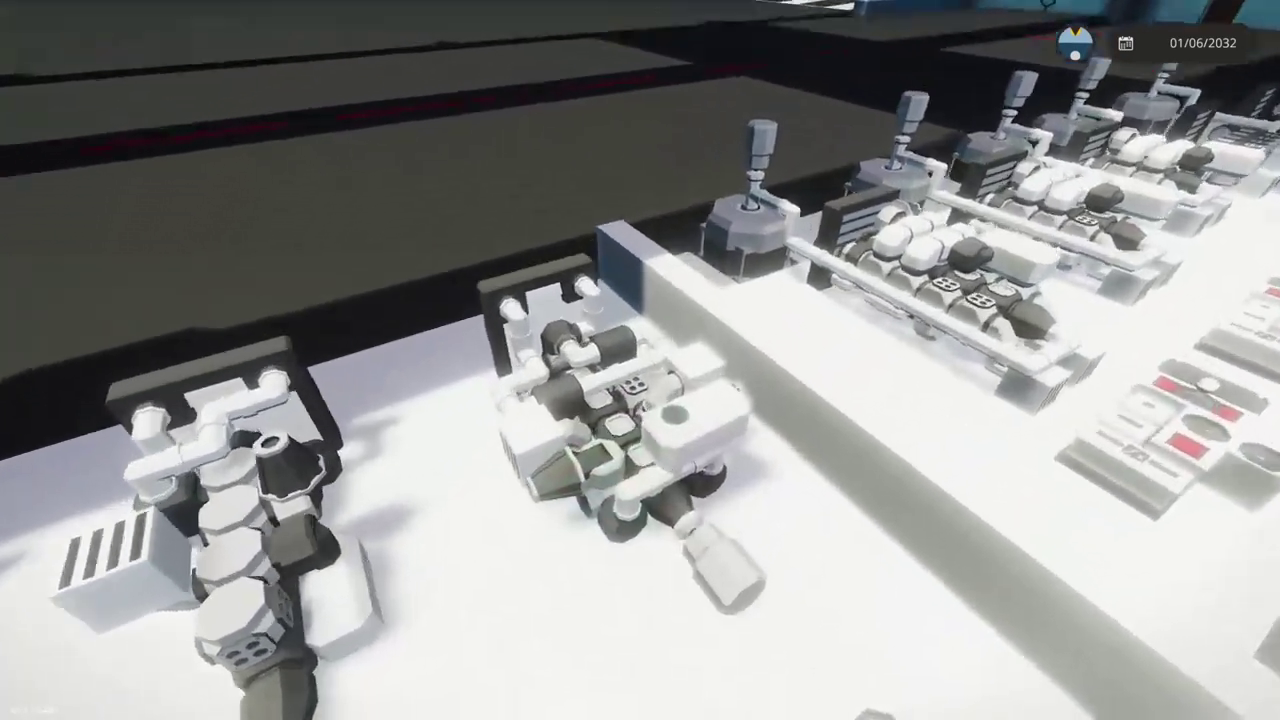
{"action": "key", "text": "w"}
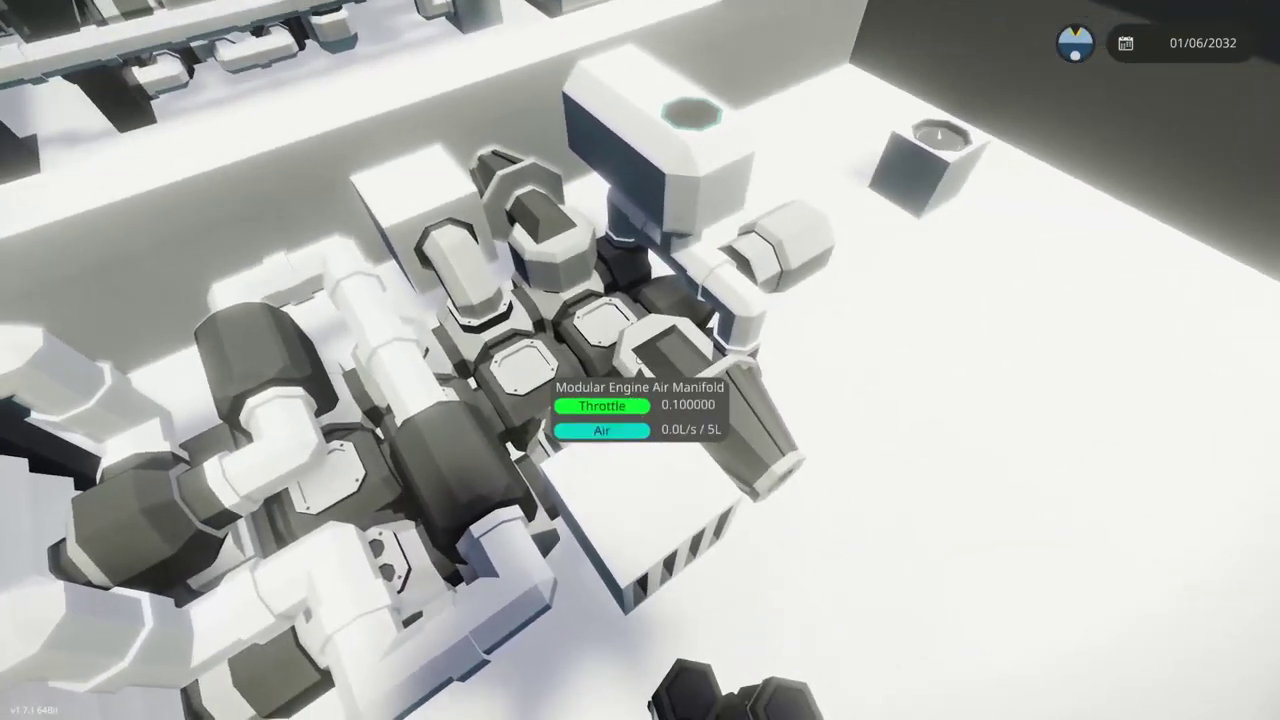
{"action": "key", "text": "s"}
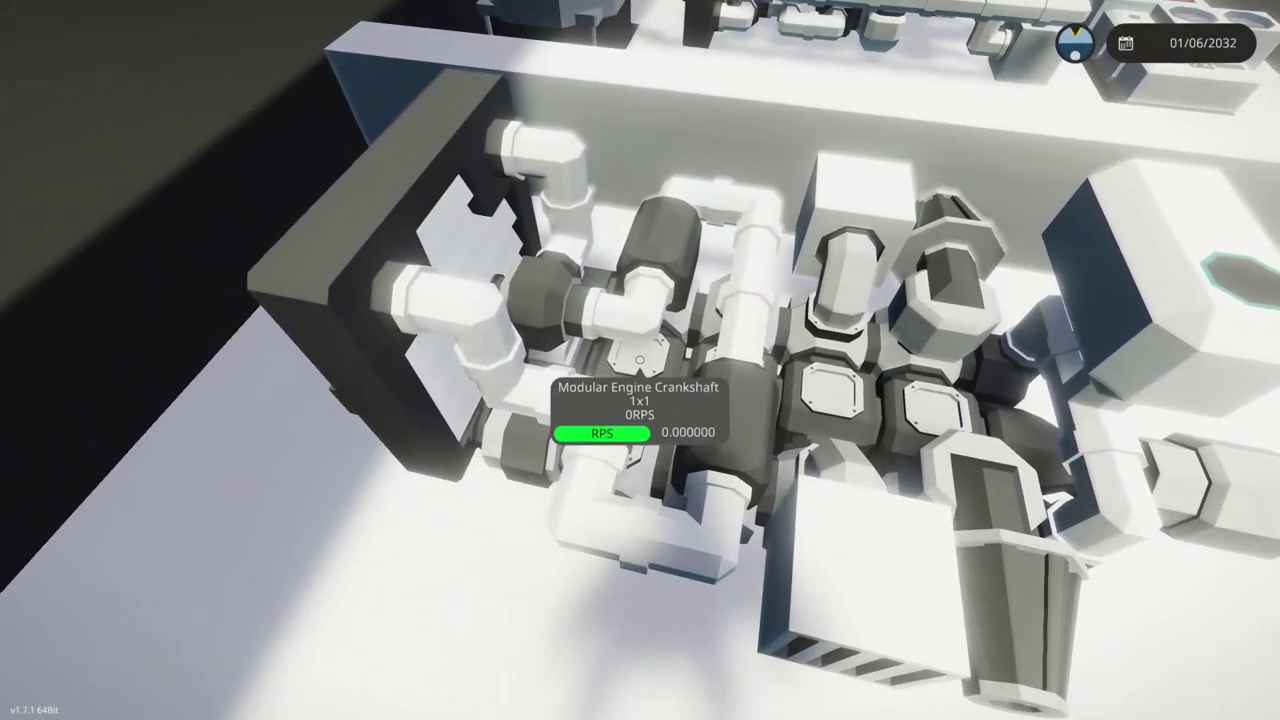
{"action": "key", "text": "w"}
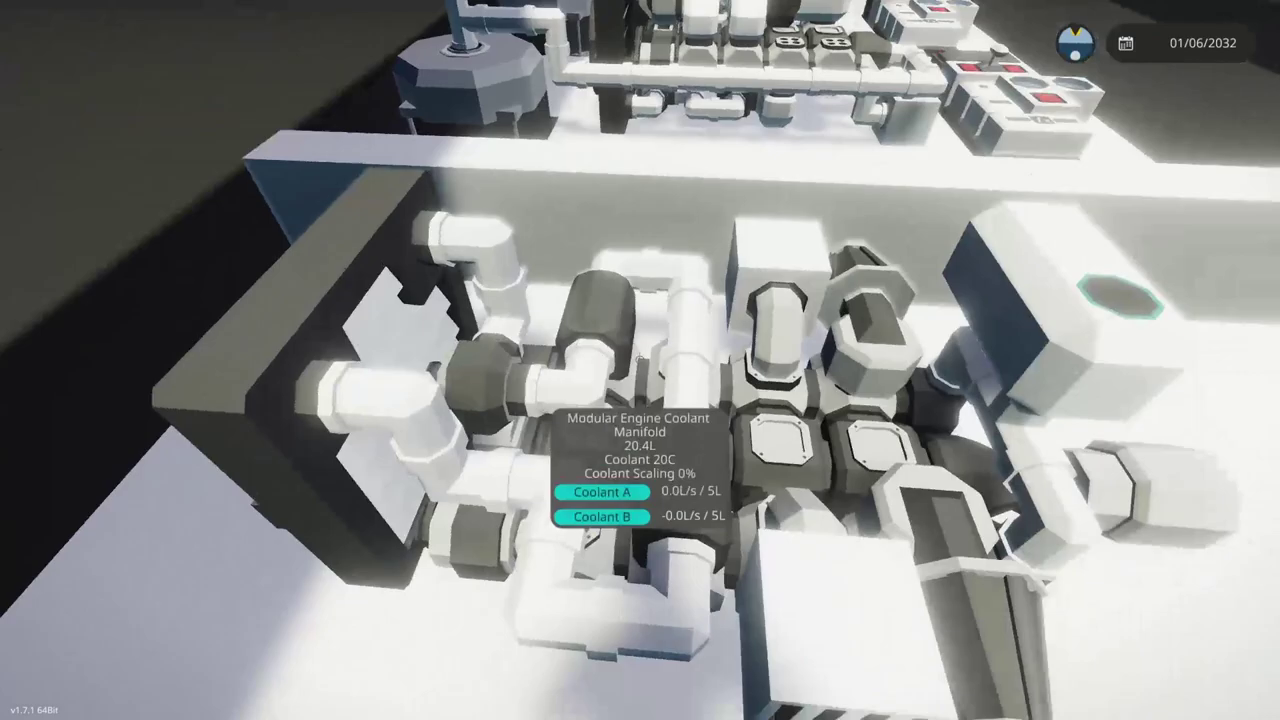
{"action": "key", "text": "z"}
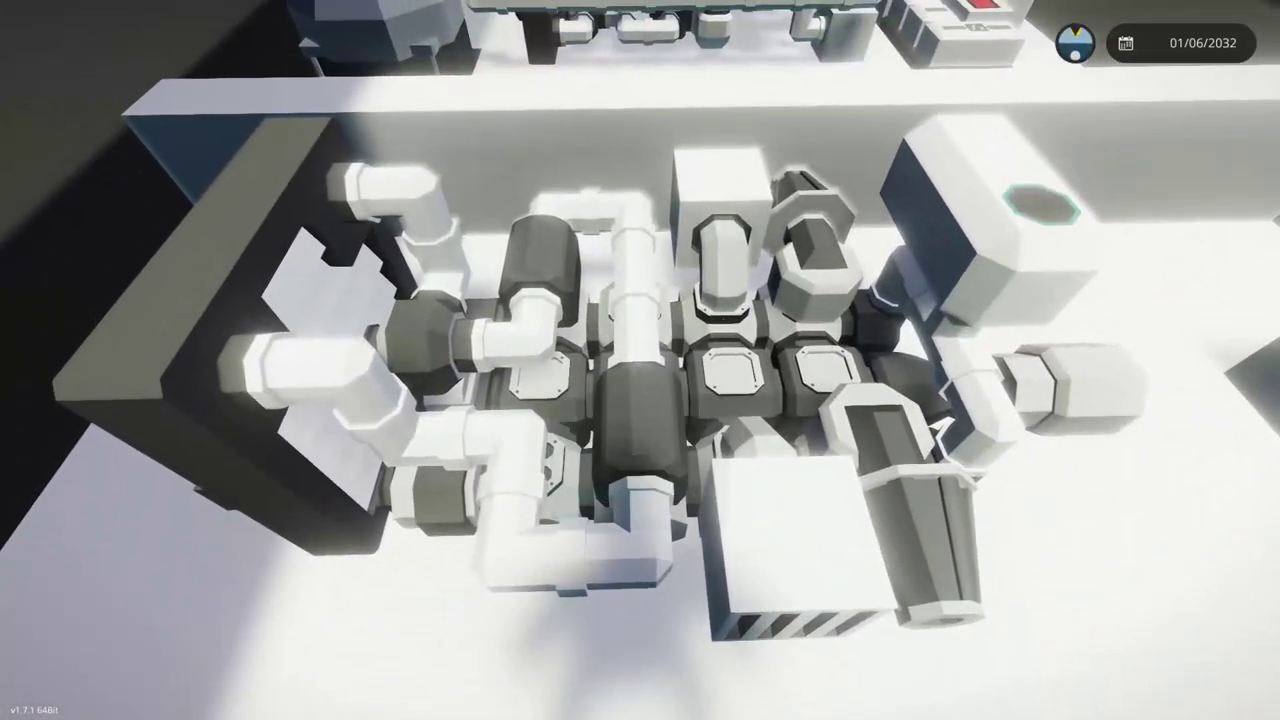
{"action": "key", "text": "s"}
{"action": "key", "text": "d"}
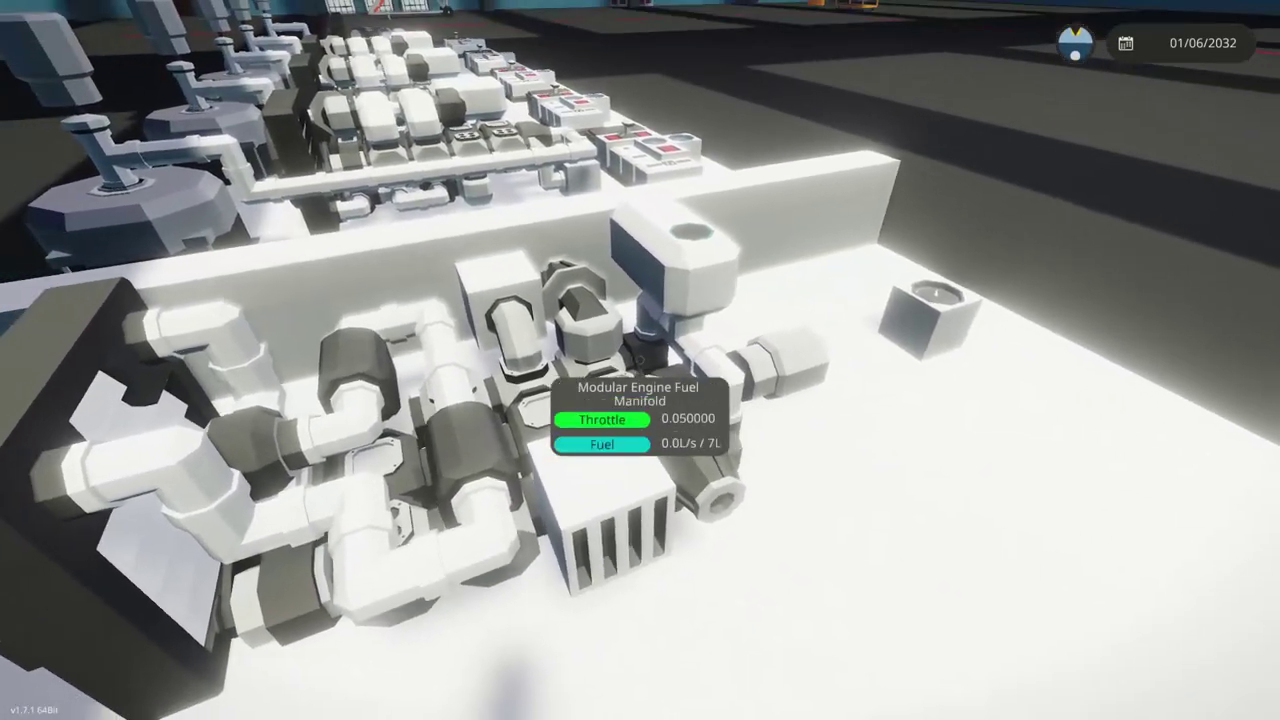
Step: Walk past the dividing wall to the platform's far end and examine the dark inline engines, radiators and control panel
{"action": "key", "text": "d"}
{"action": "key", "text": "d"}
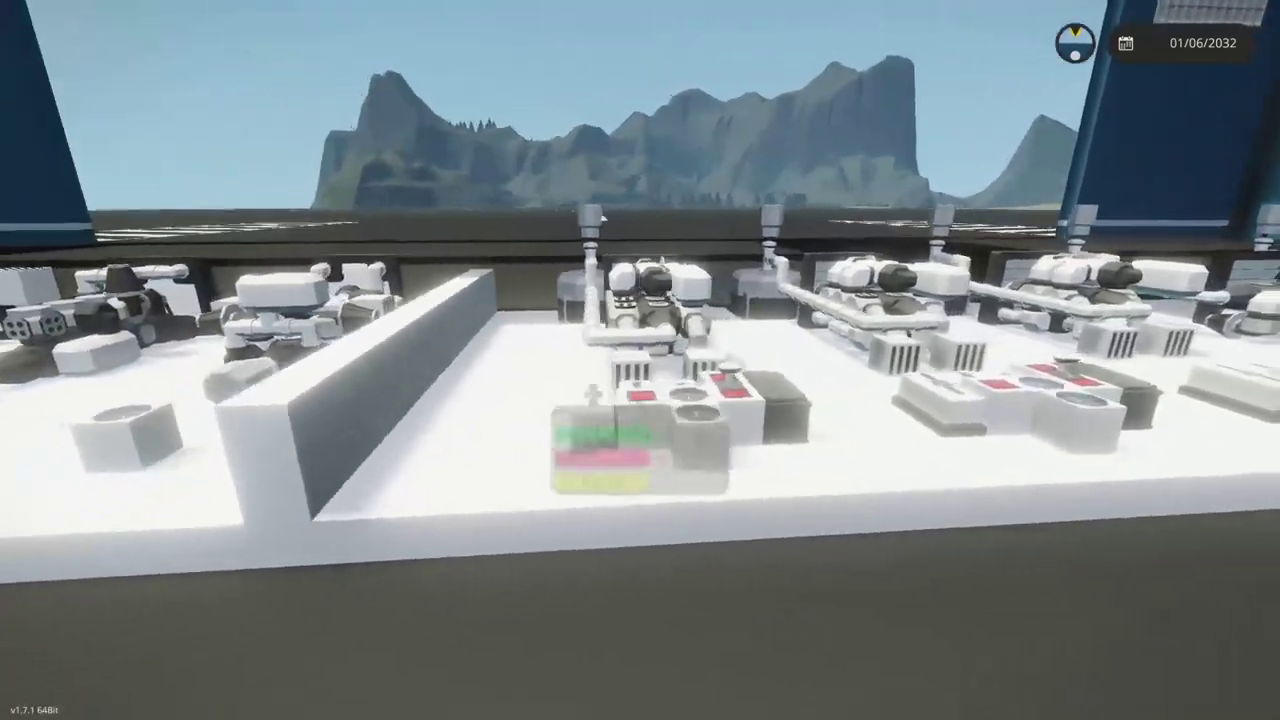
{"action": "key", "text": "d"}
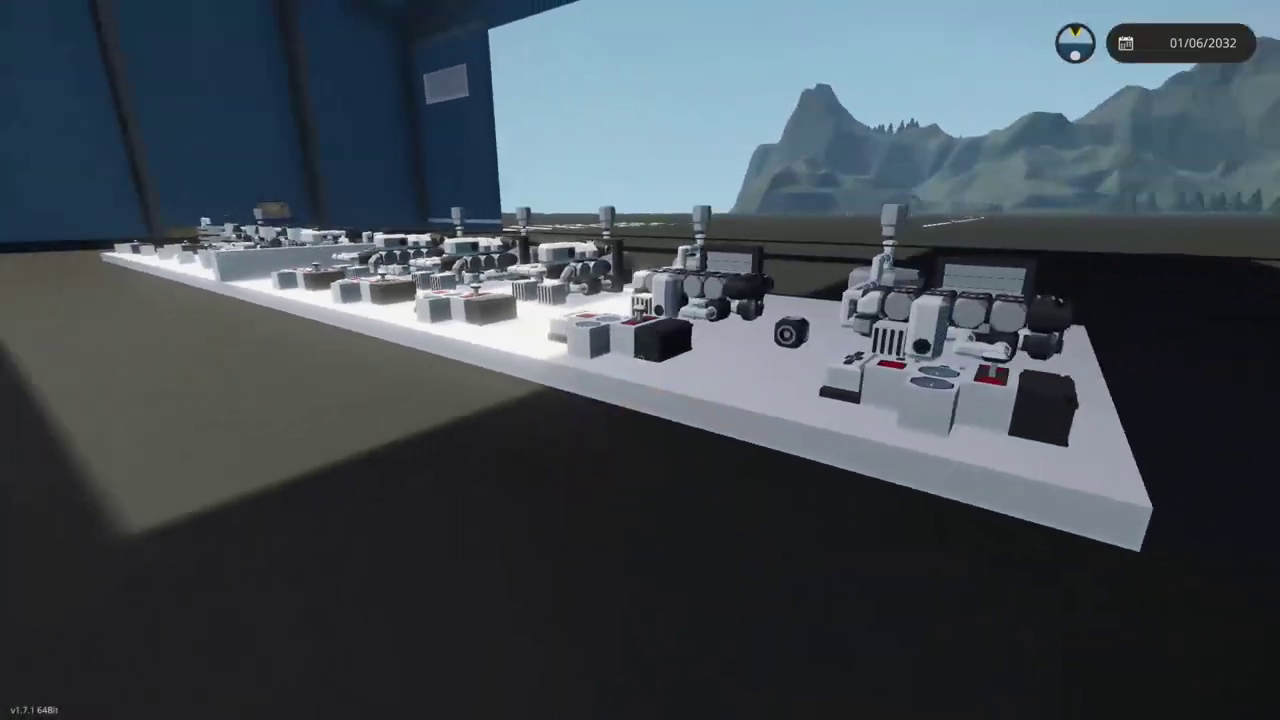
{"action": "key", "text": "w"}
{"action": "key", "text": "d"}
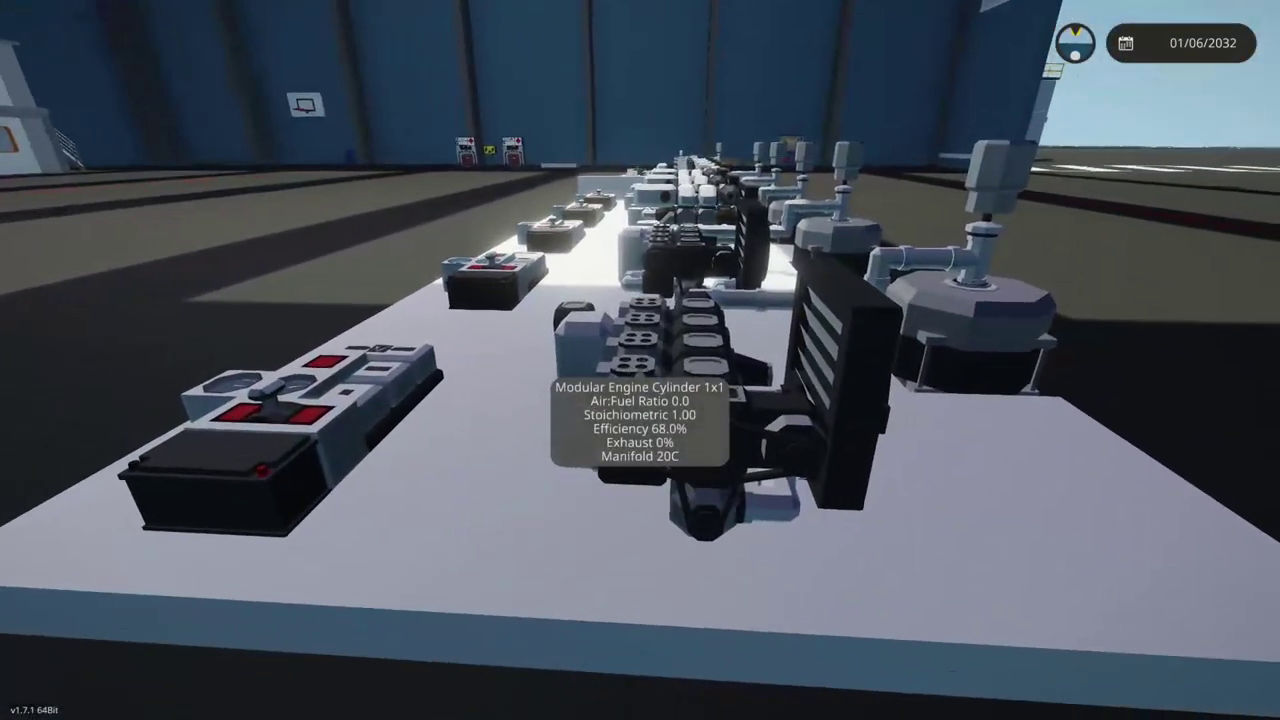
{"action": "key", "text": "a"}
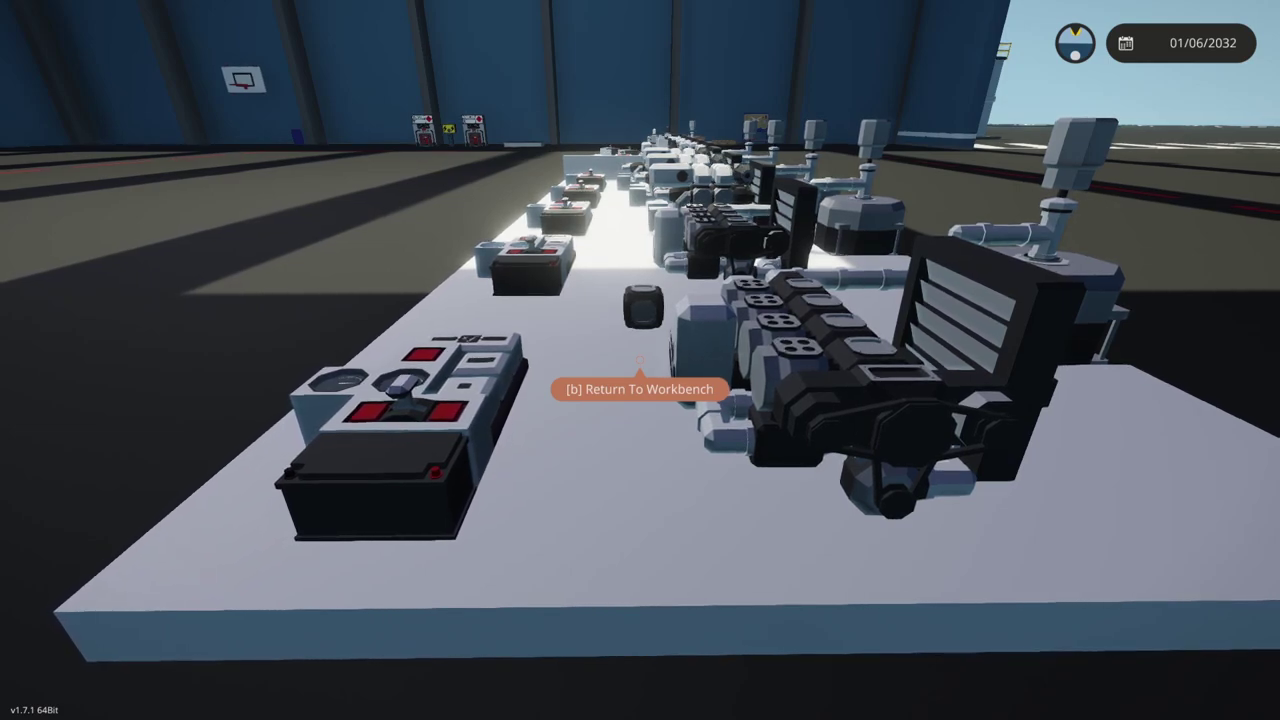
{"action": "key", "text": "a"}
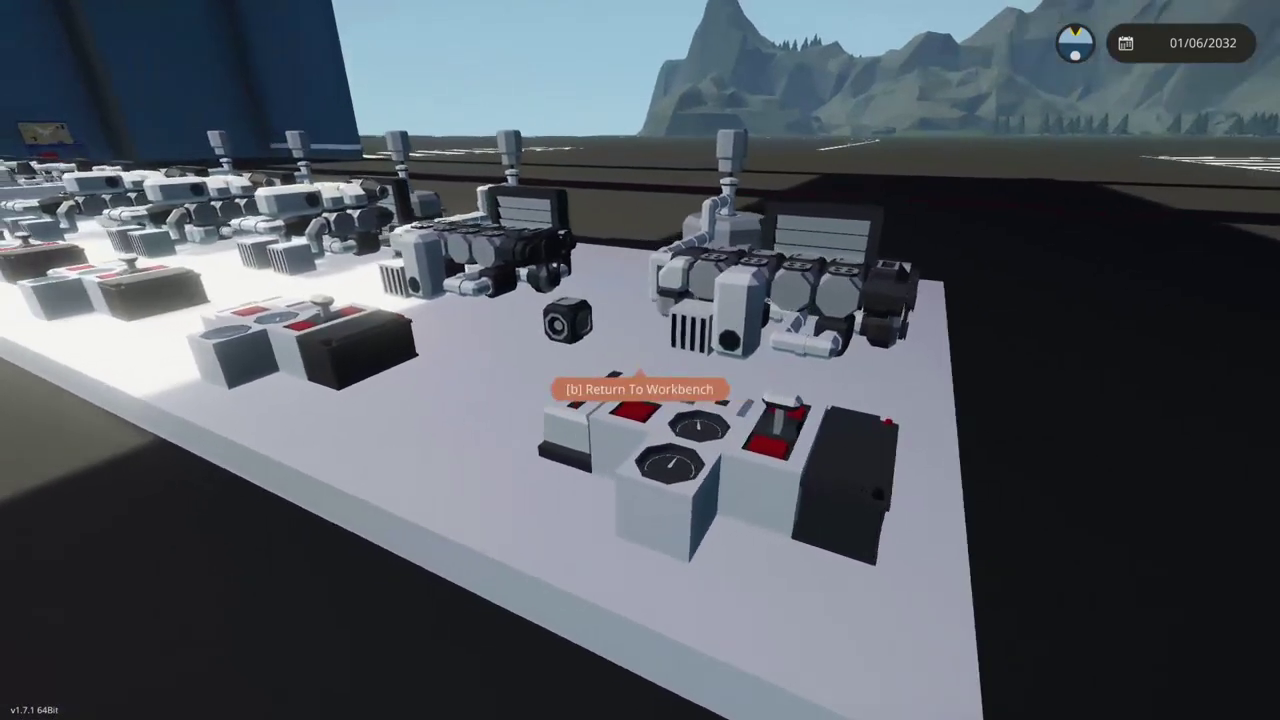
Step: Revisit the engines on both sides of the dividing wall, comparing the compact build with the larger ones up to the end panel
{"action": "key", "text": "a"}
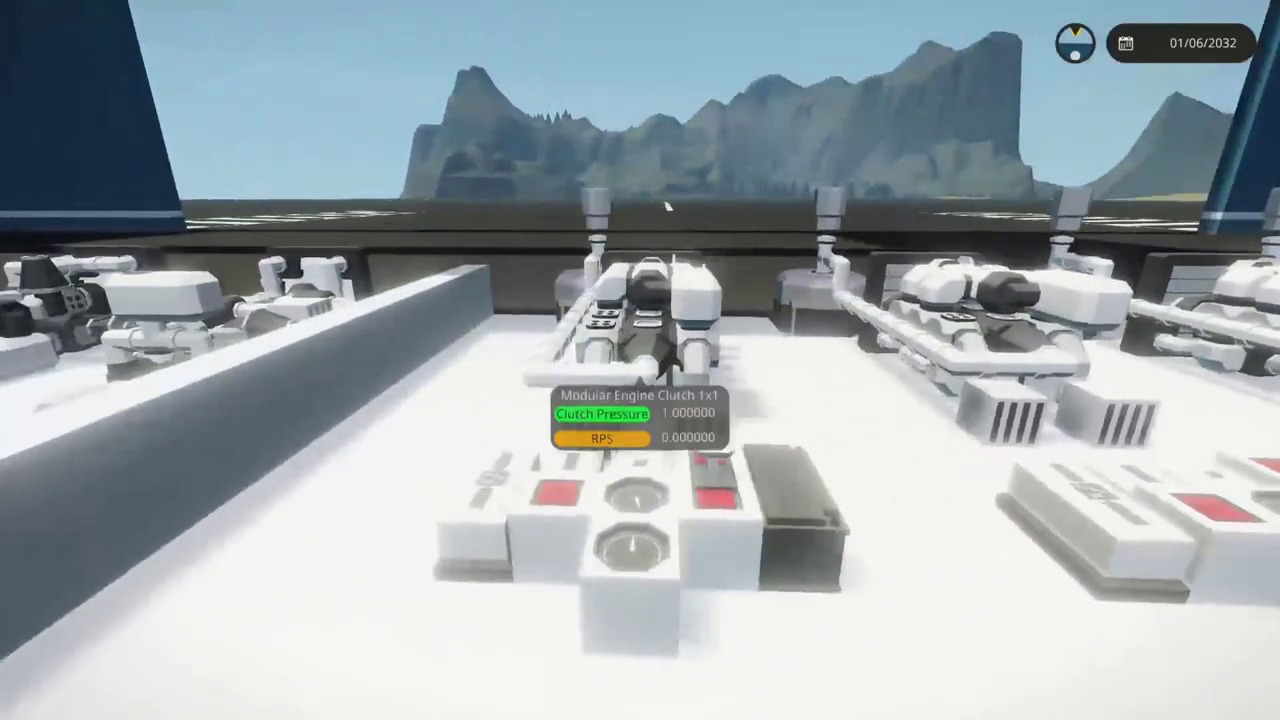
{"action": "key", "text": "a"}
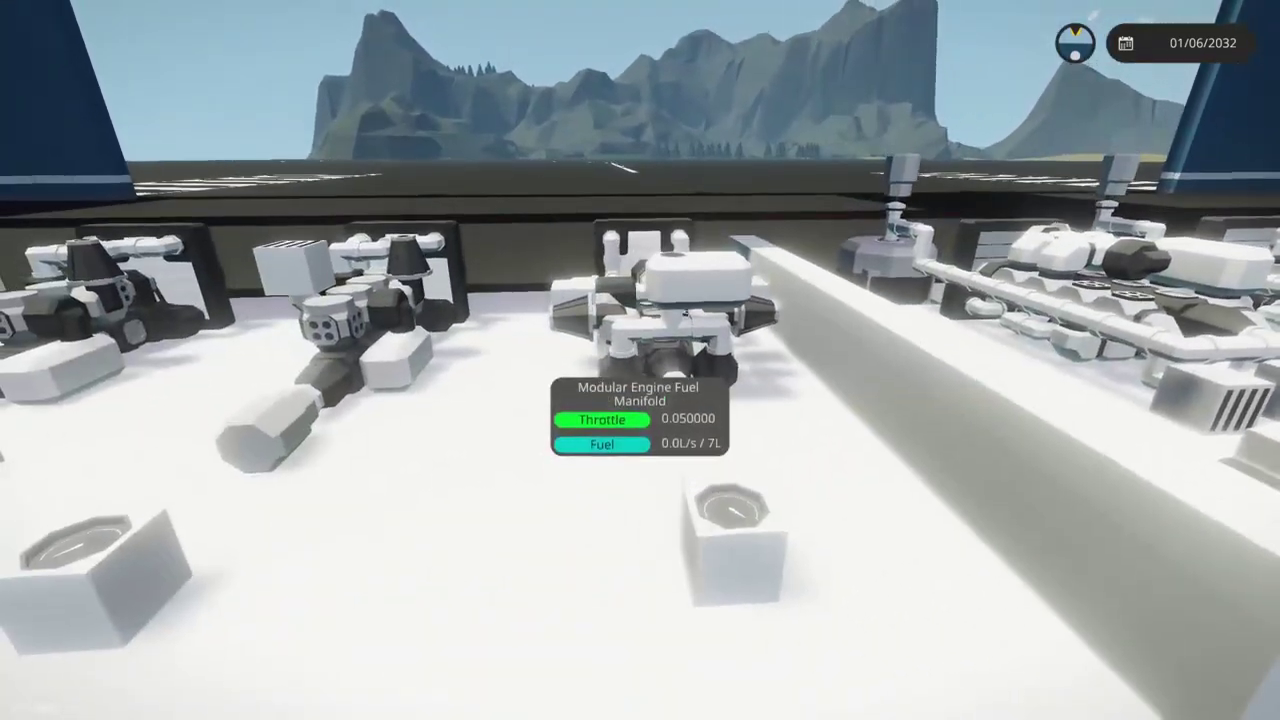
{"action": "key", "text": "w"}
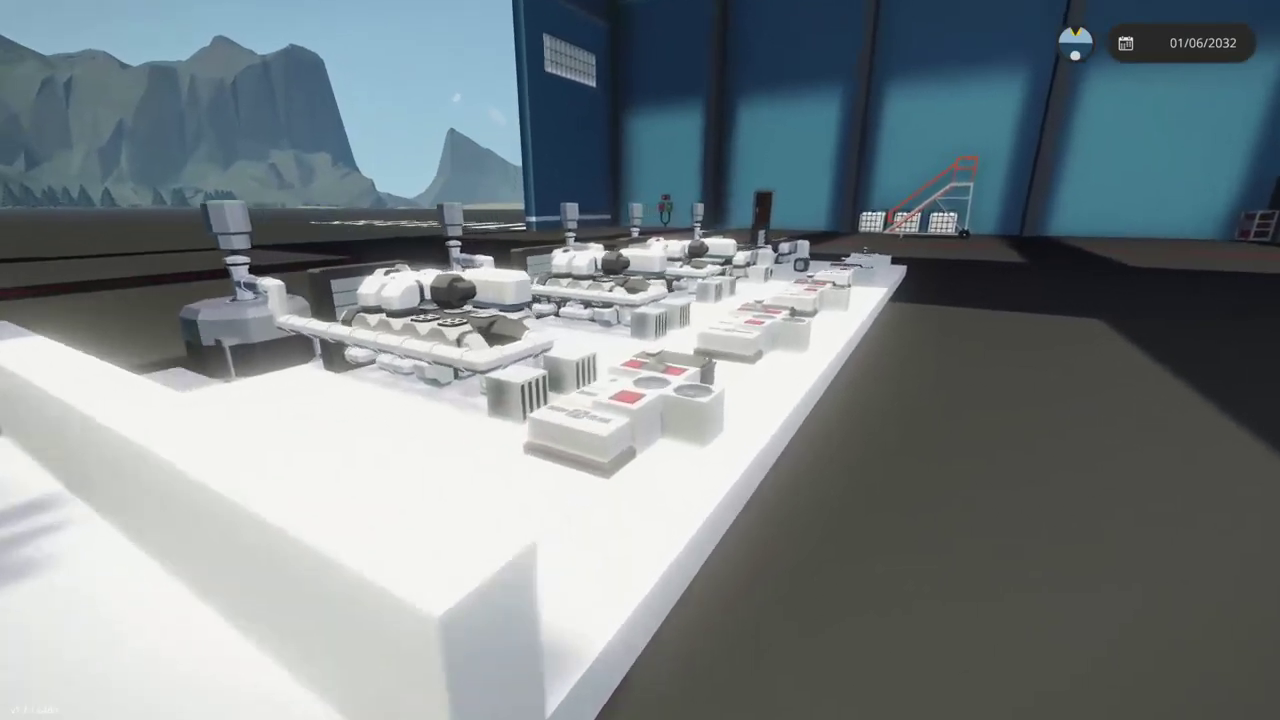
{"action": "key", "text": "space"}
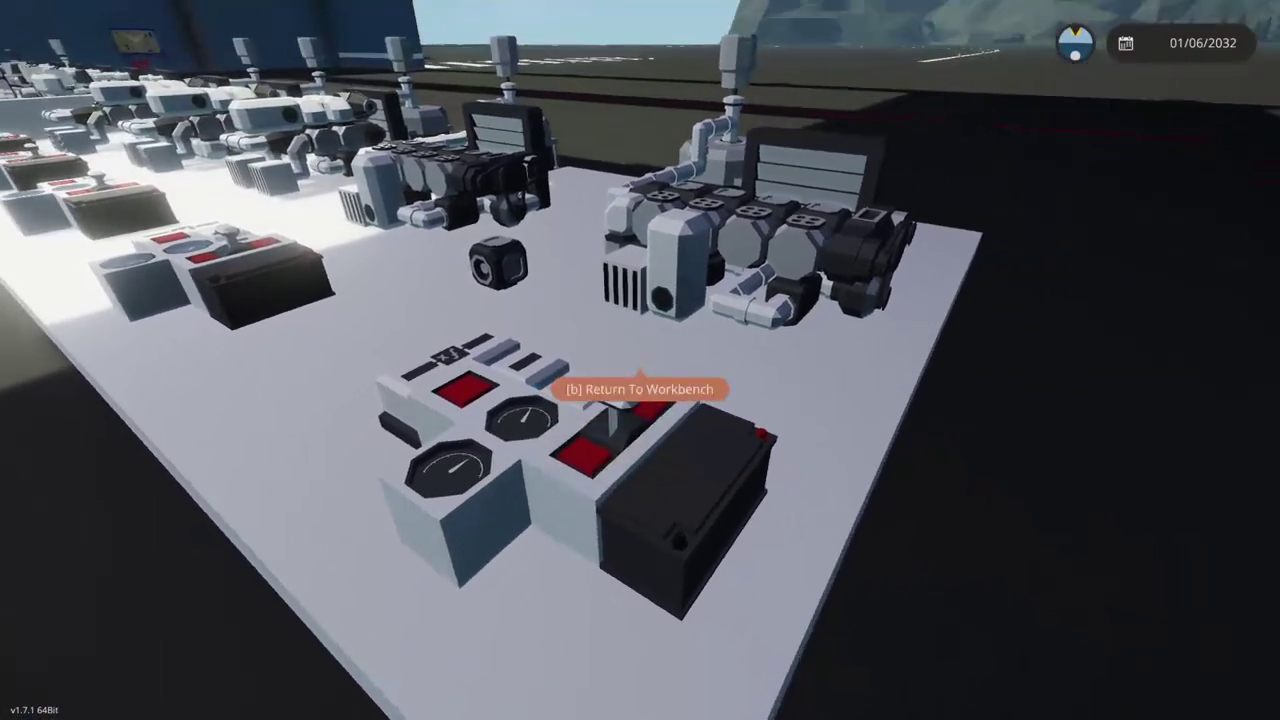
{"action": "key", "text": "w"}
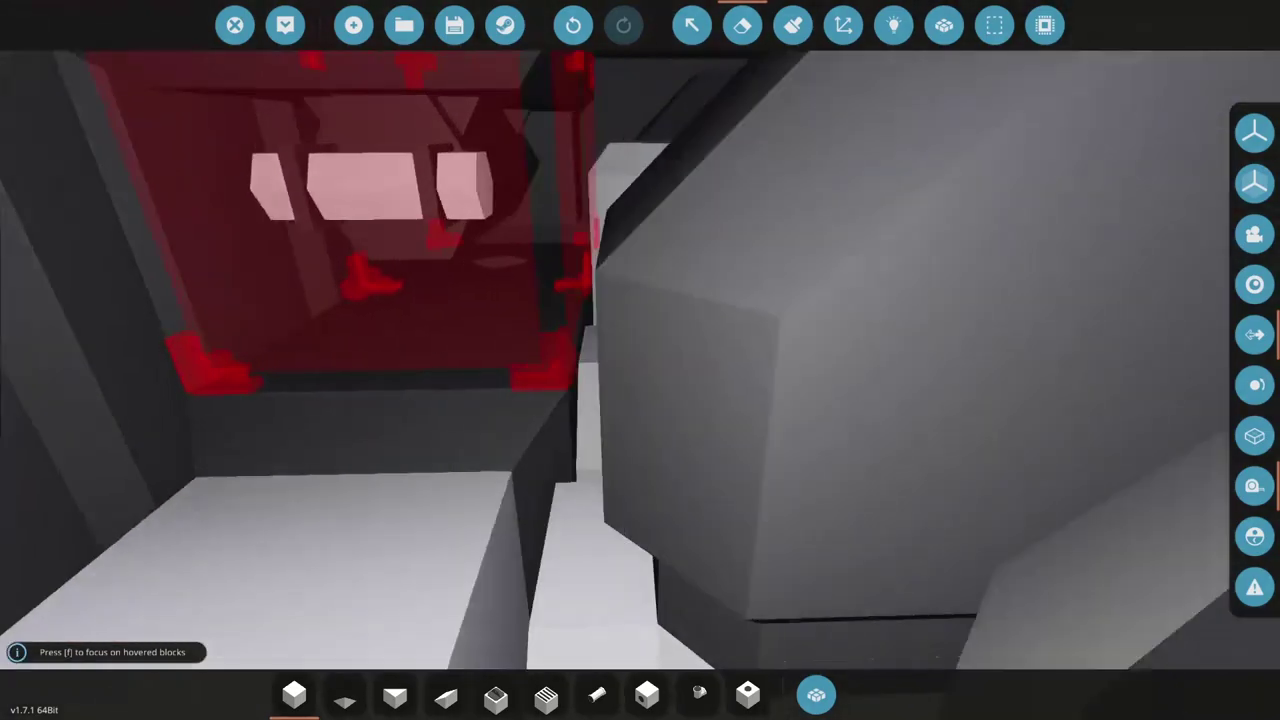
Step: Inspect the cramped engine bay inside the vehicle in the editor, checking the cylinders, manifolds and surrounding hull blocks up close
{"action": "key", "text": "w"}
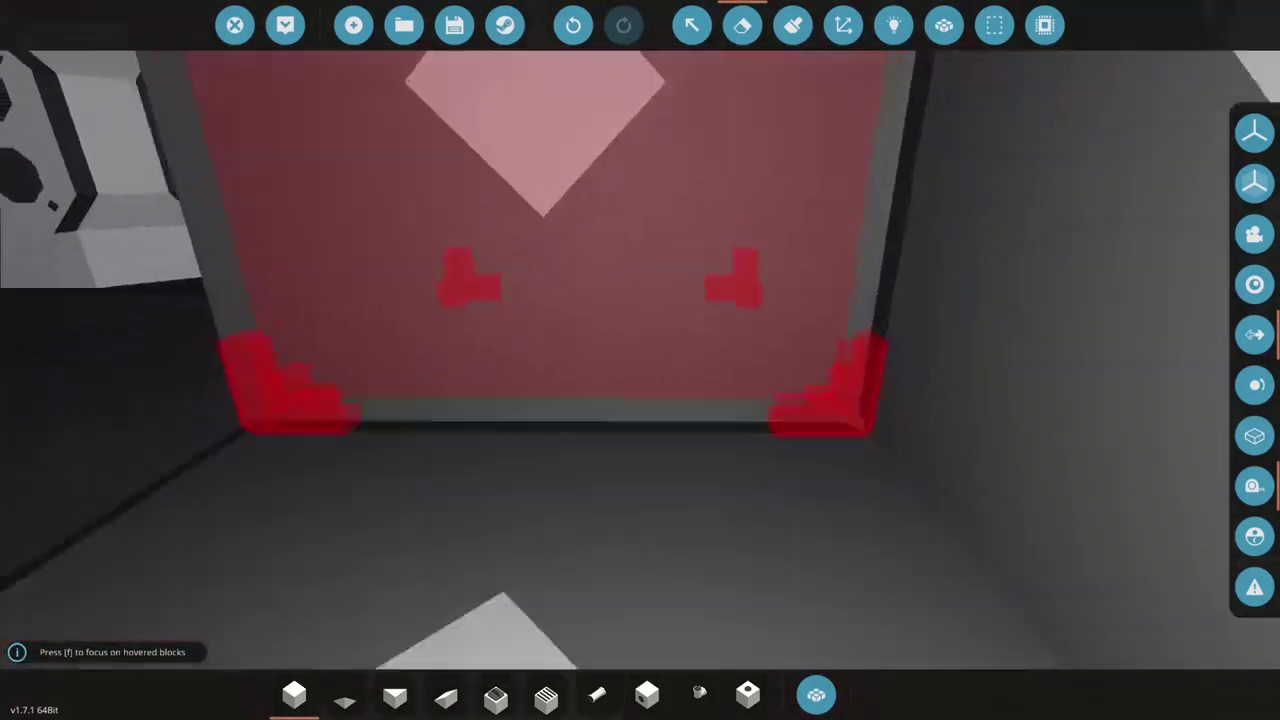
{"action": "key", "text": "w"}
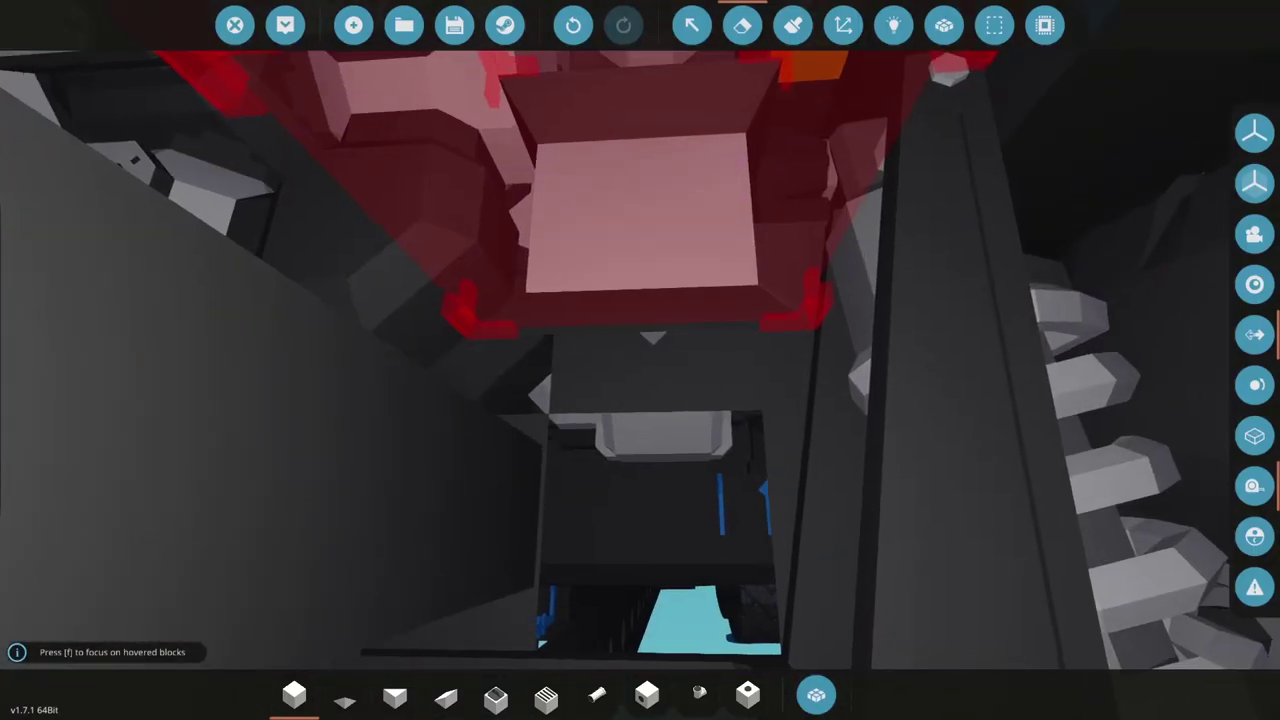
{"action": "key", "text": "w"}
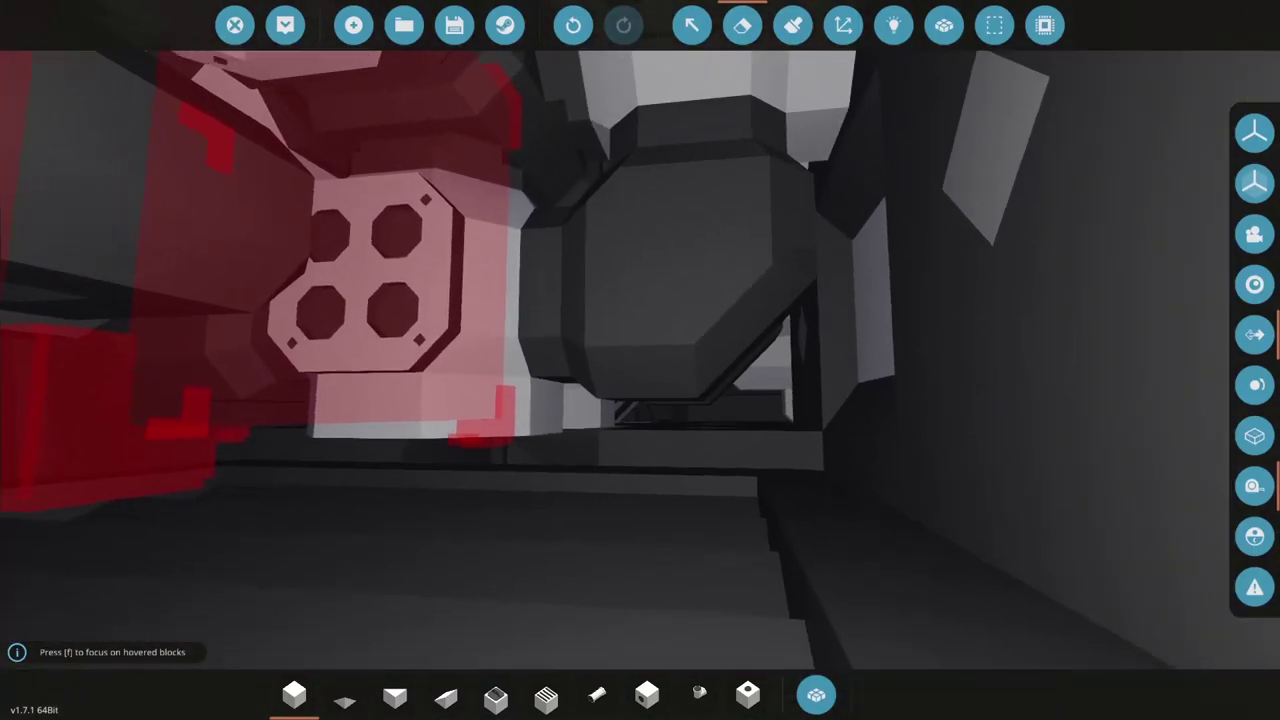
{"action": "key", "text": "w"}
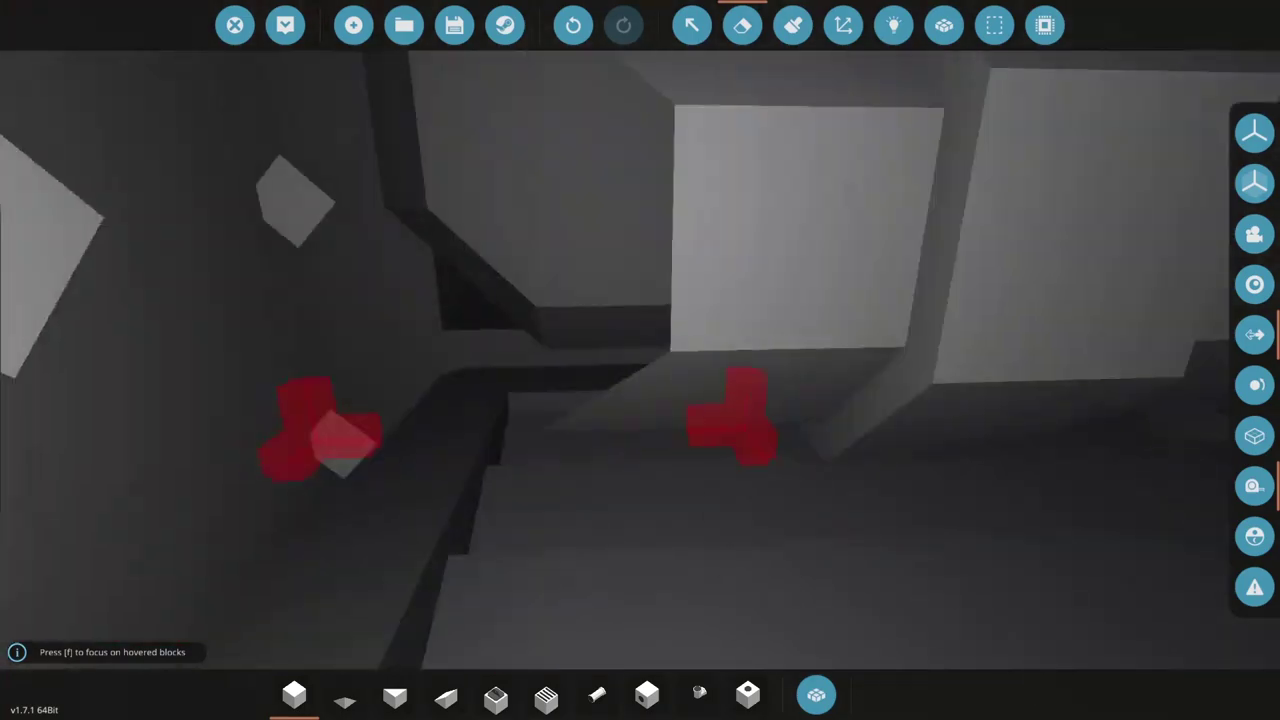
{"action": "key", "text": "w"}
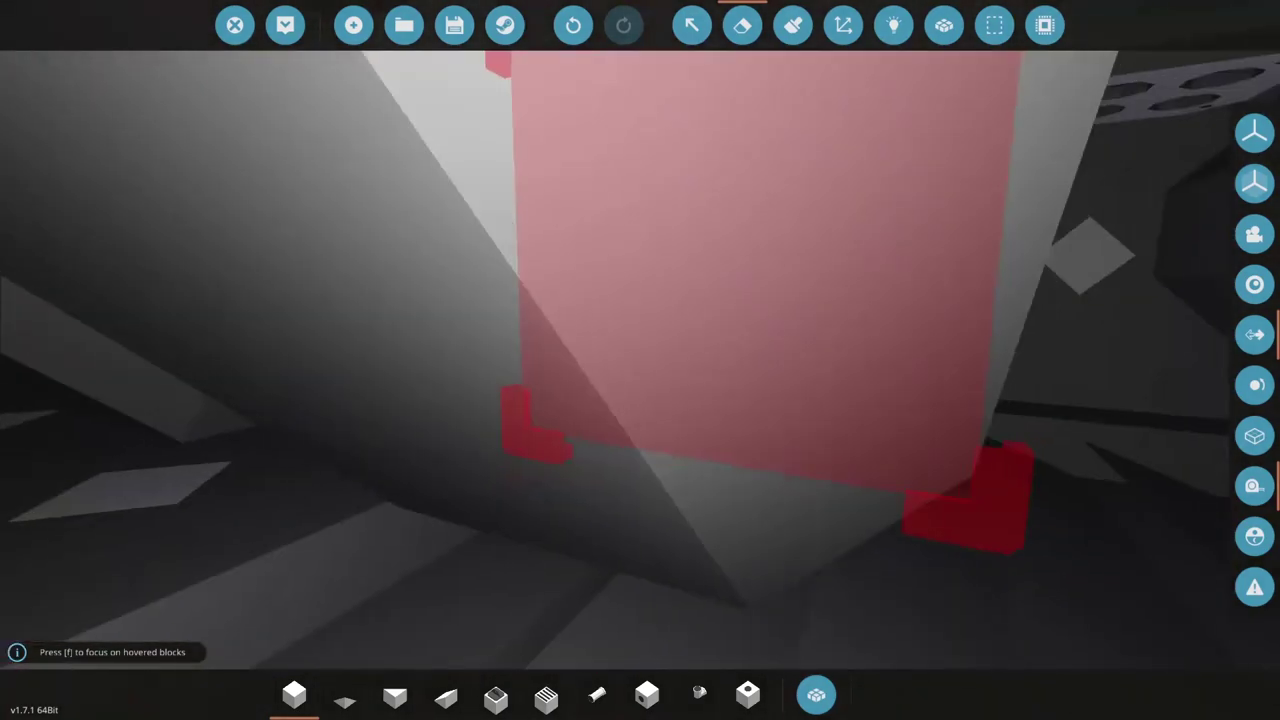
{"action": "key", "text": "w"}
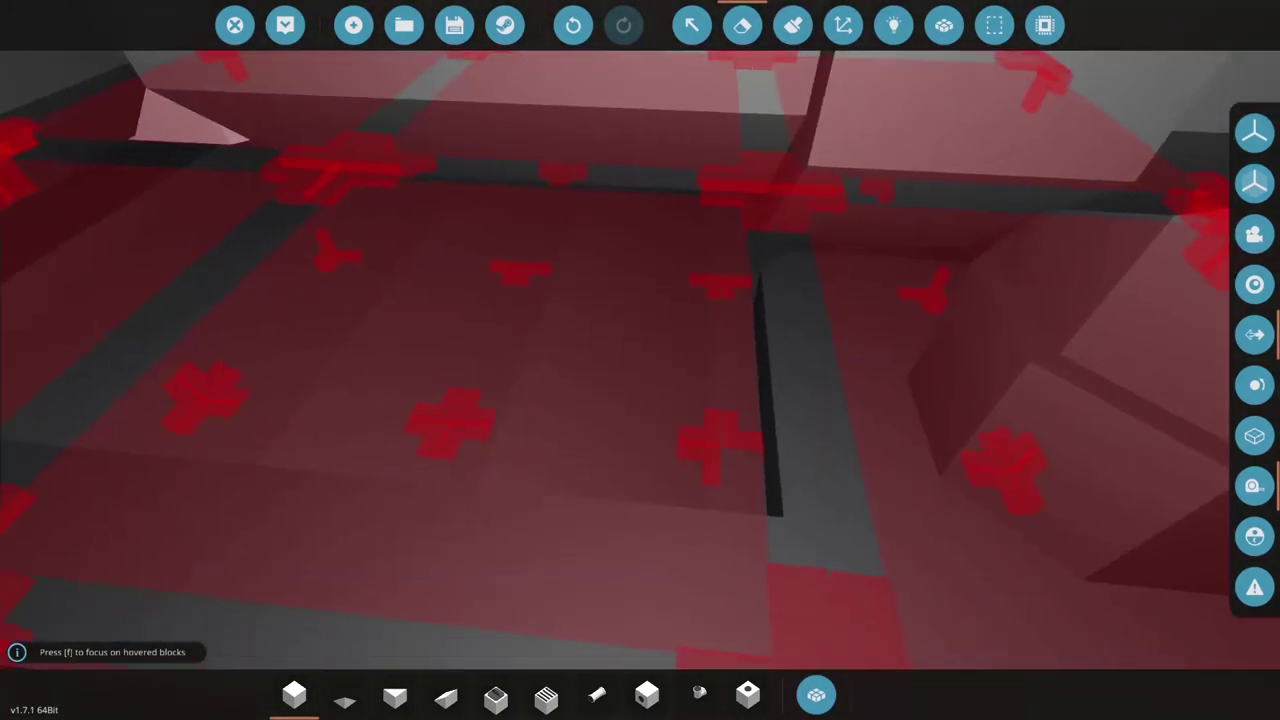
Step: Examine the truck's open engine bay from inside the hull, from the front and from above, including the cylinders, manifolds and piping
{"action": "key", "text": "w"}
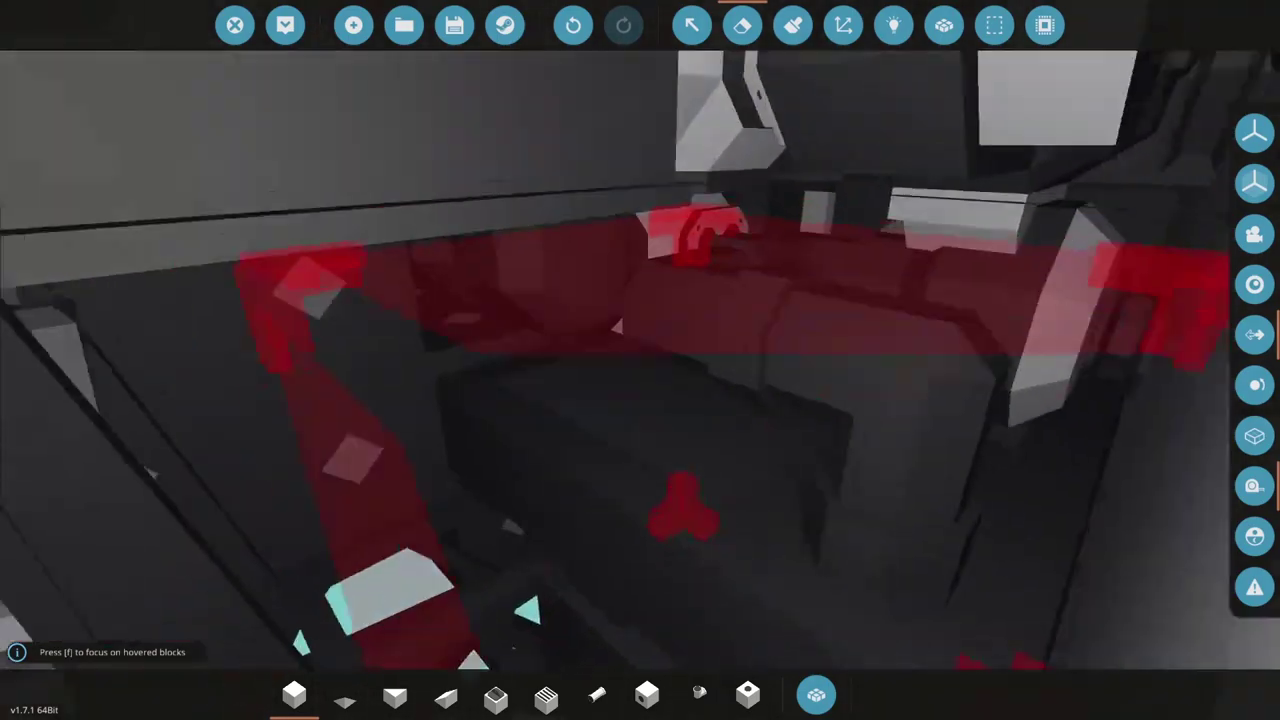
{"action": "key", "text": "s"}
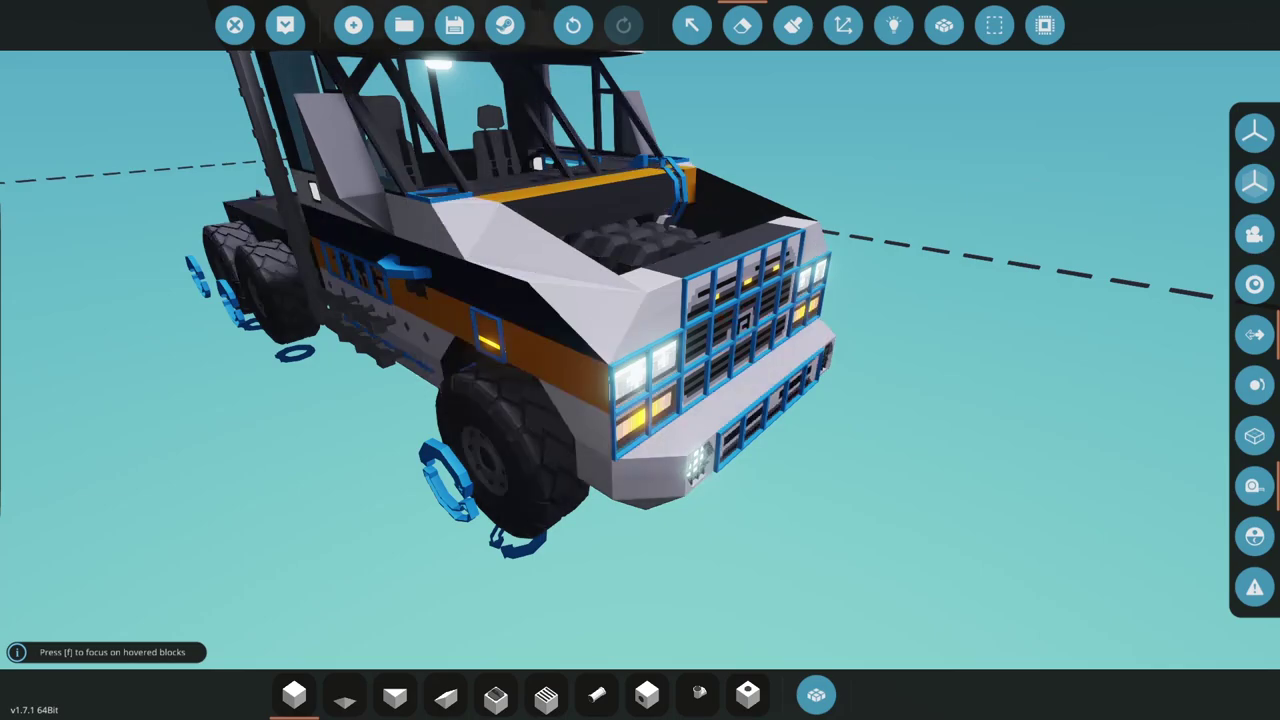
{"action": "key", "text": "w"}
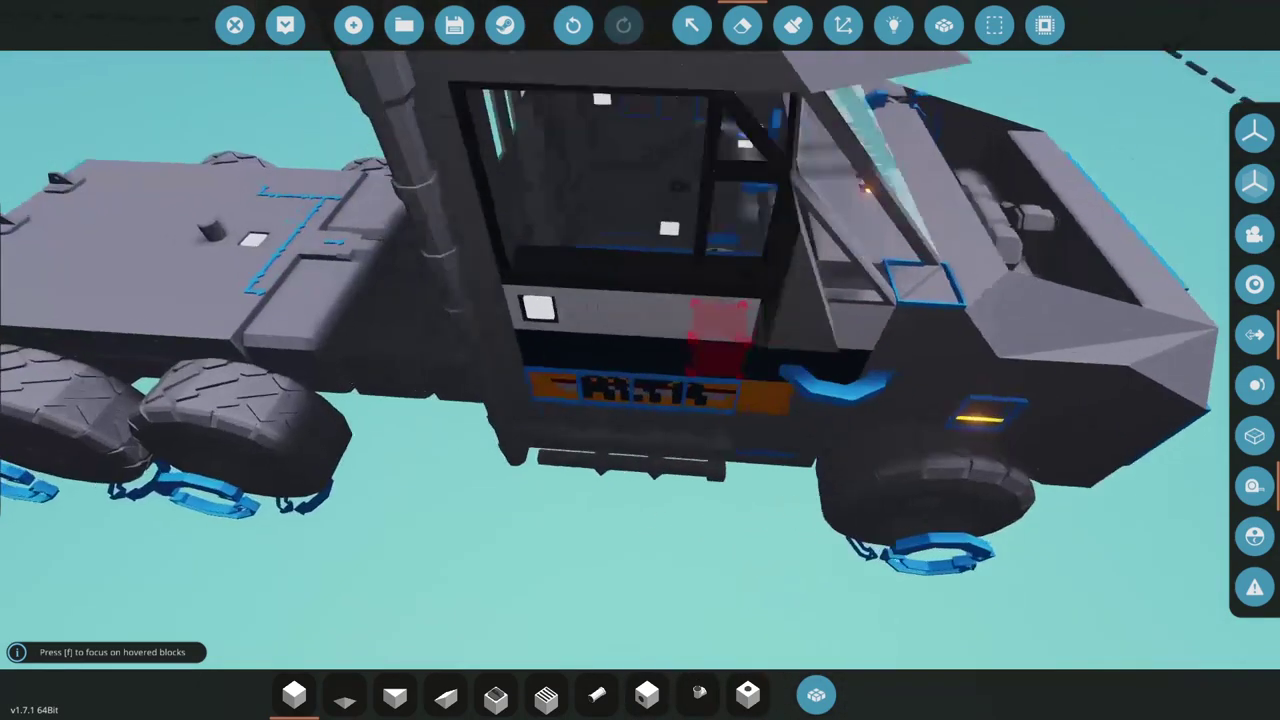
{"action": "key", "text": "w"}
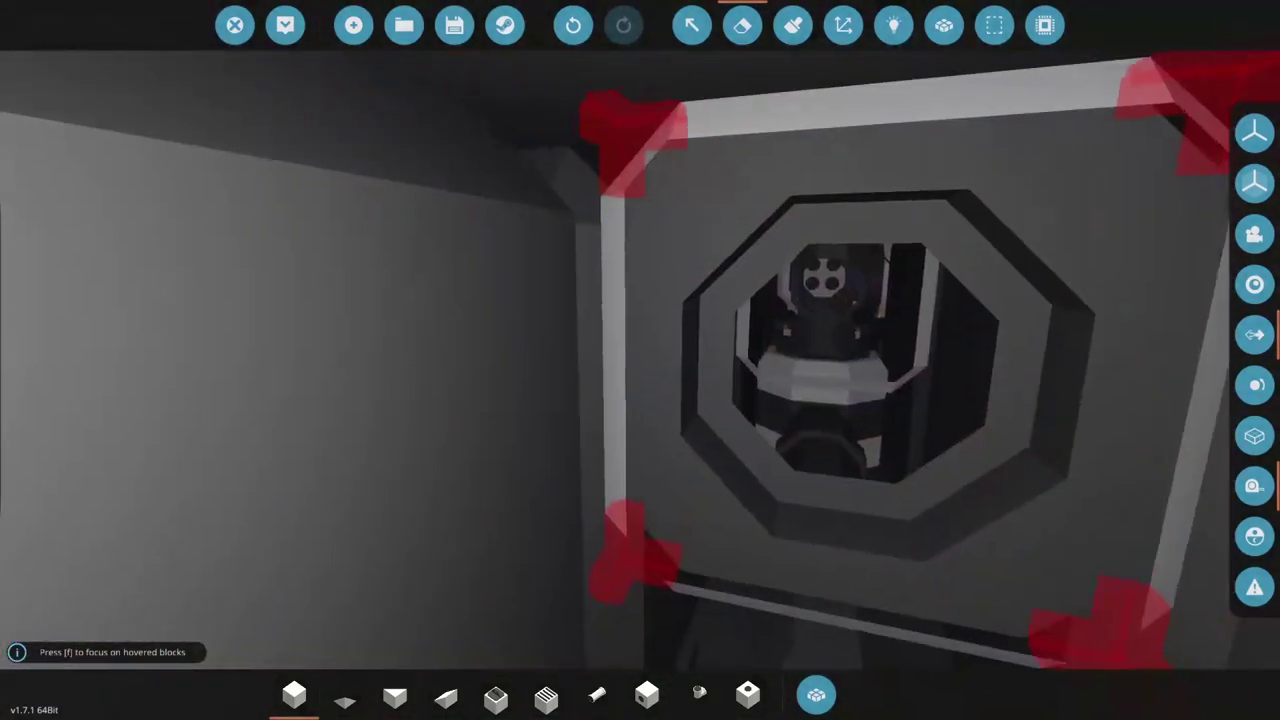
{"action": "key", "text": "w"}
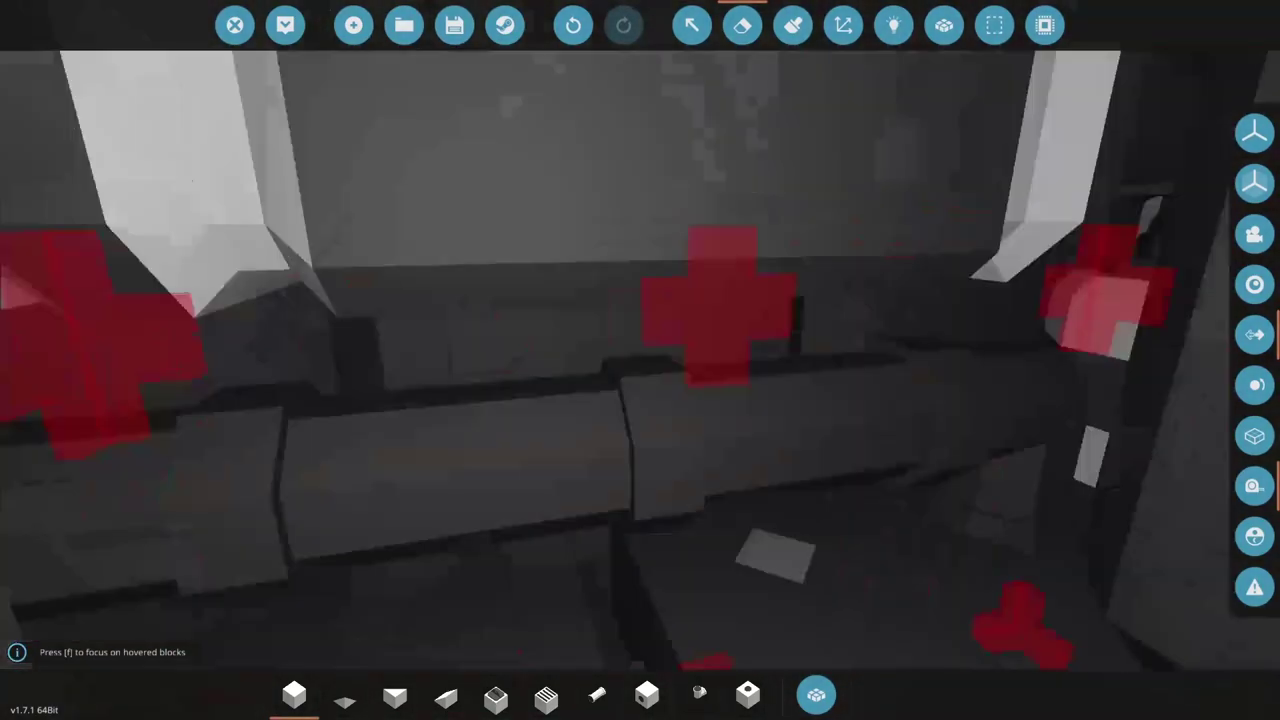
{"action": "key", "text": "s"}
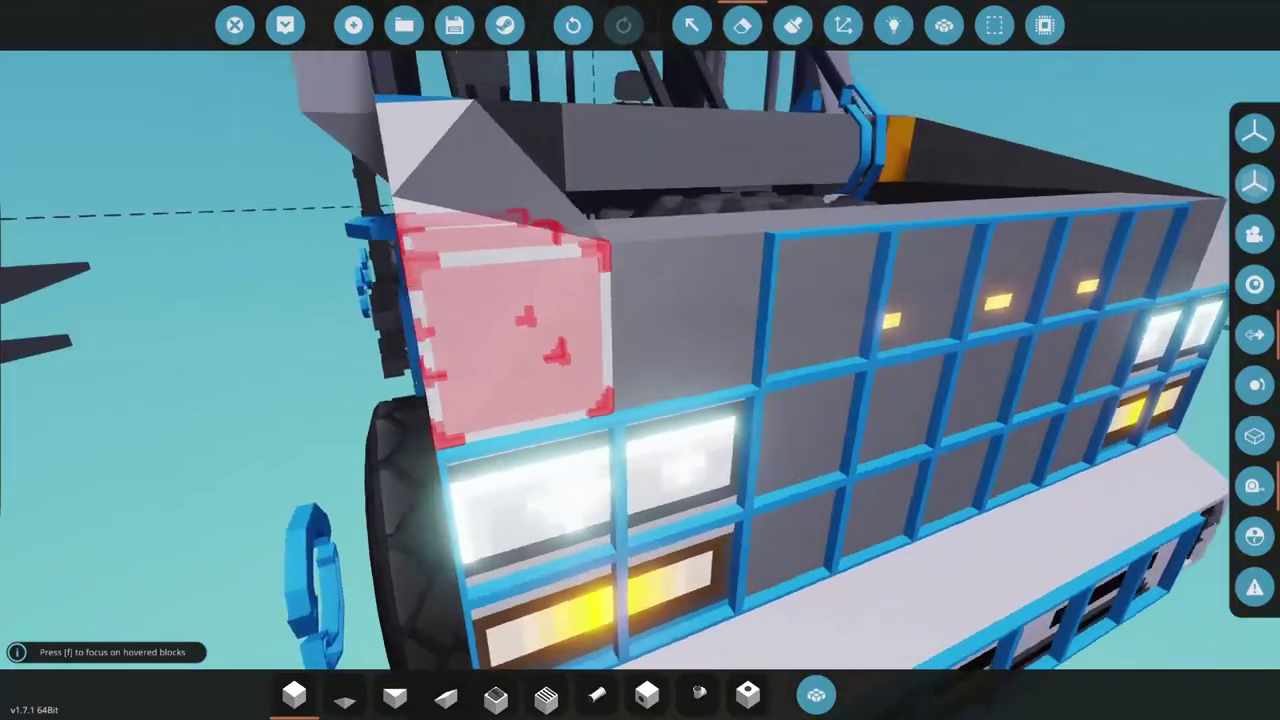
{"action": "key", "text": "space"}
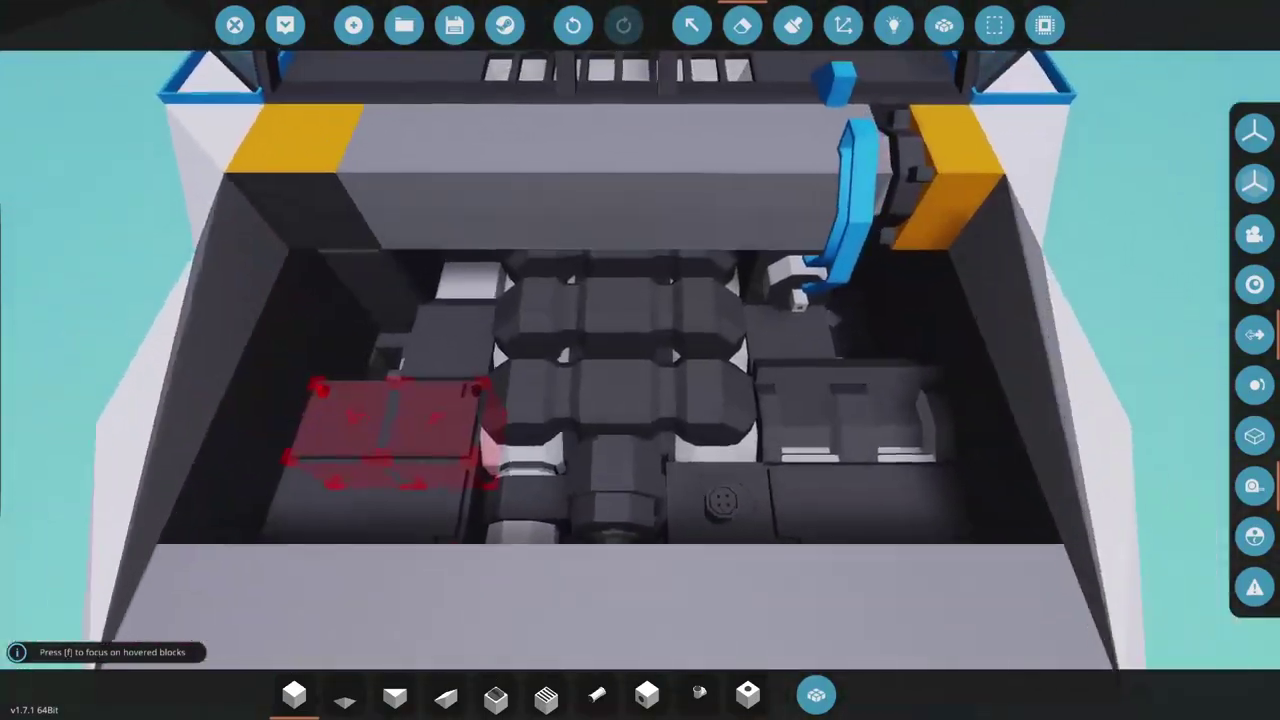
{"action": "key", "text": "s"}
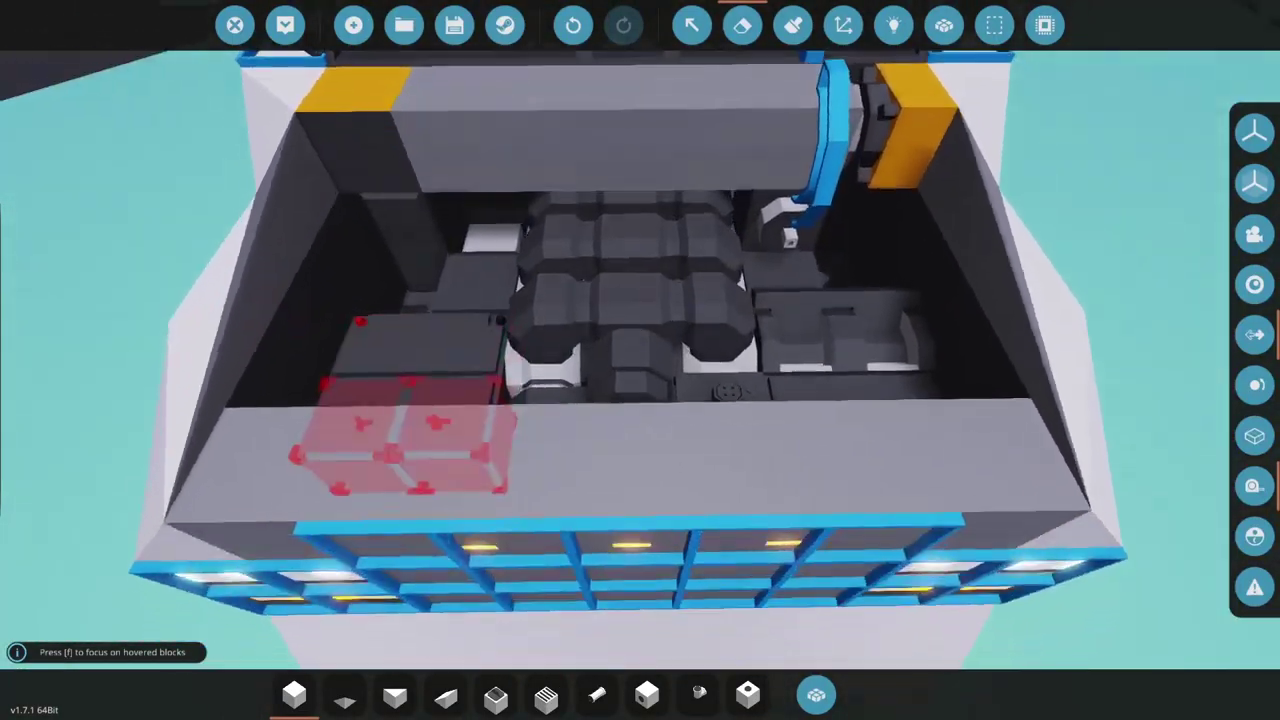
{"action": "key", "text": "ctrl"}
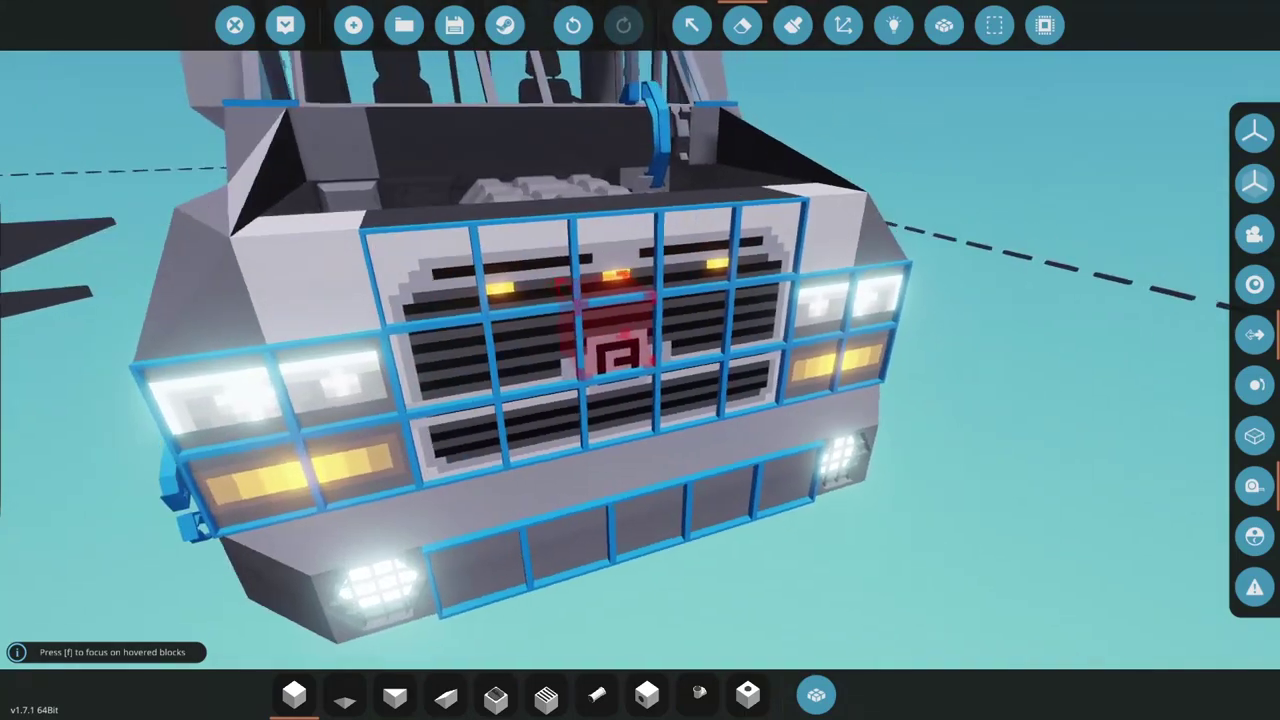
Step: Examine the truck's side exhaust and decals, and the cab interior with its seat, steering wheel and dashboard
{"action": "key", "text": "a"}
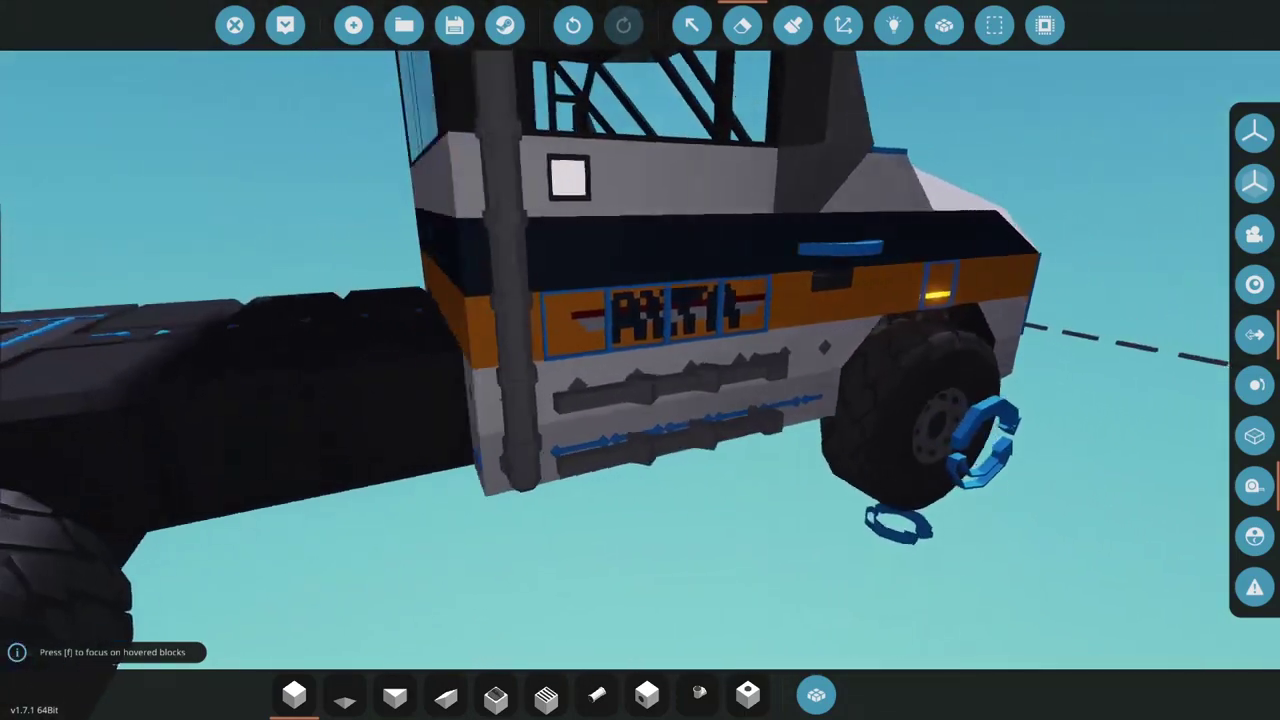
{"action": "key", "text": "a"}
{"action": "key", "text": "w"}
{"action": "key", "text": "w"}
{"action": "key", "text": "space"}
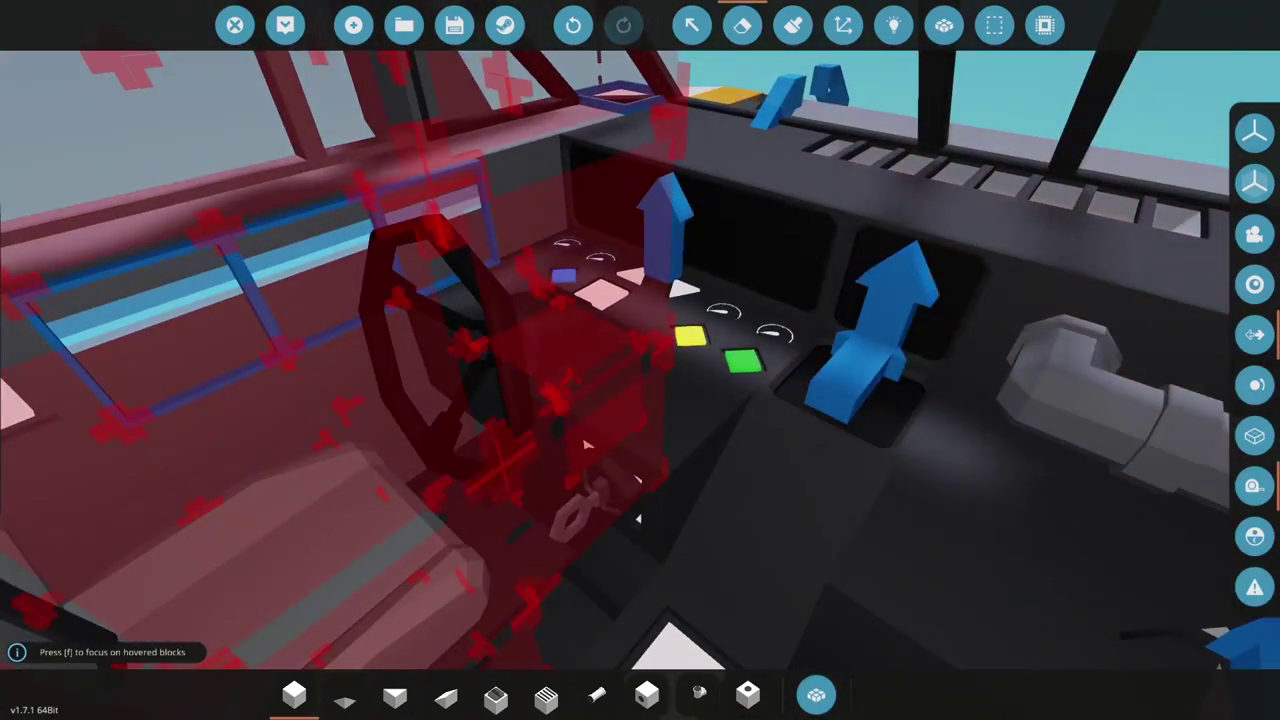
{"action": "key", "text": "s"}
{"action": "key", "text": "d"}
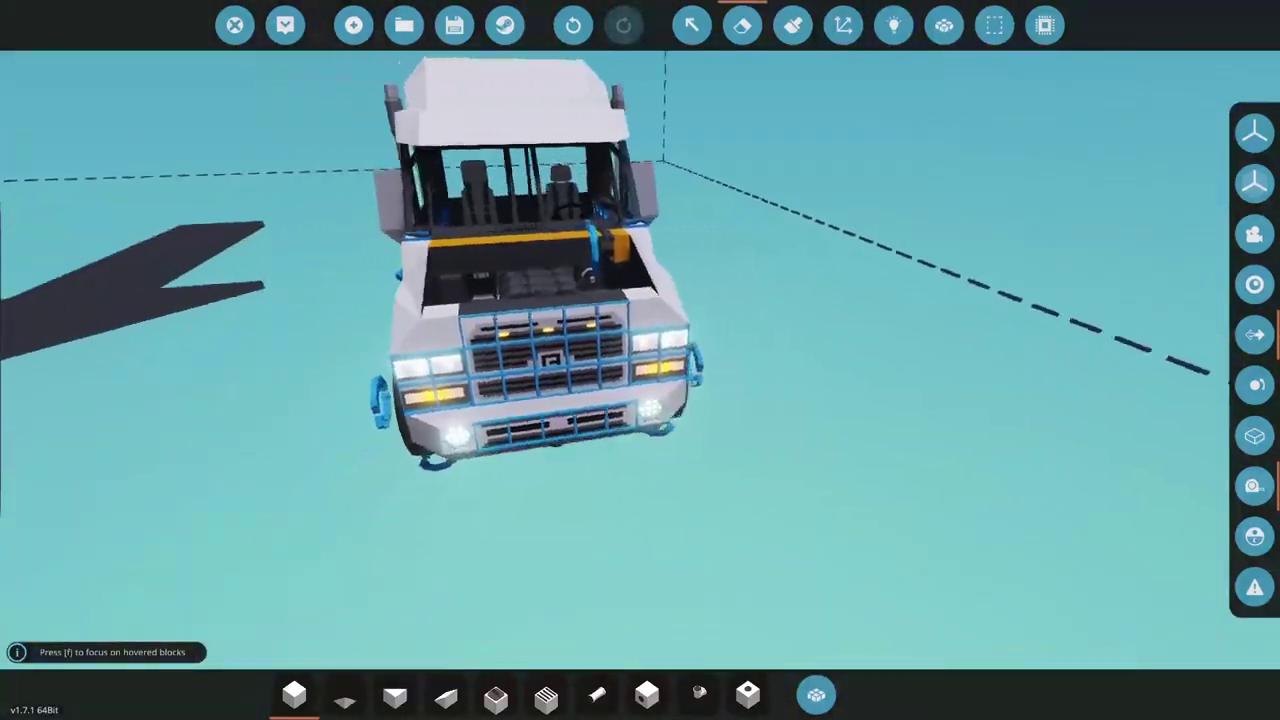
Step: View the whole truck from the front corner and inspect the rear deck, couplings and twin axles from above
{"action": "key", "text": "d"}
{"action": "key", "text": "d"}
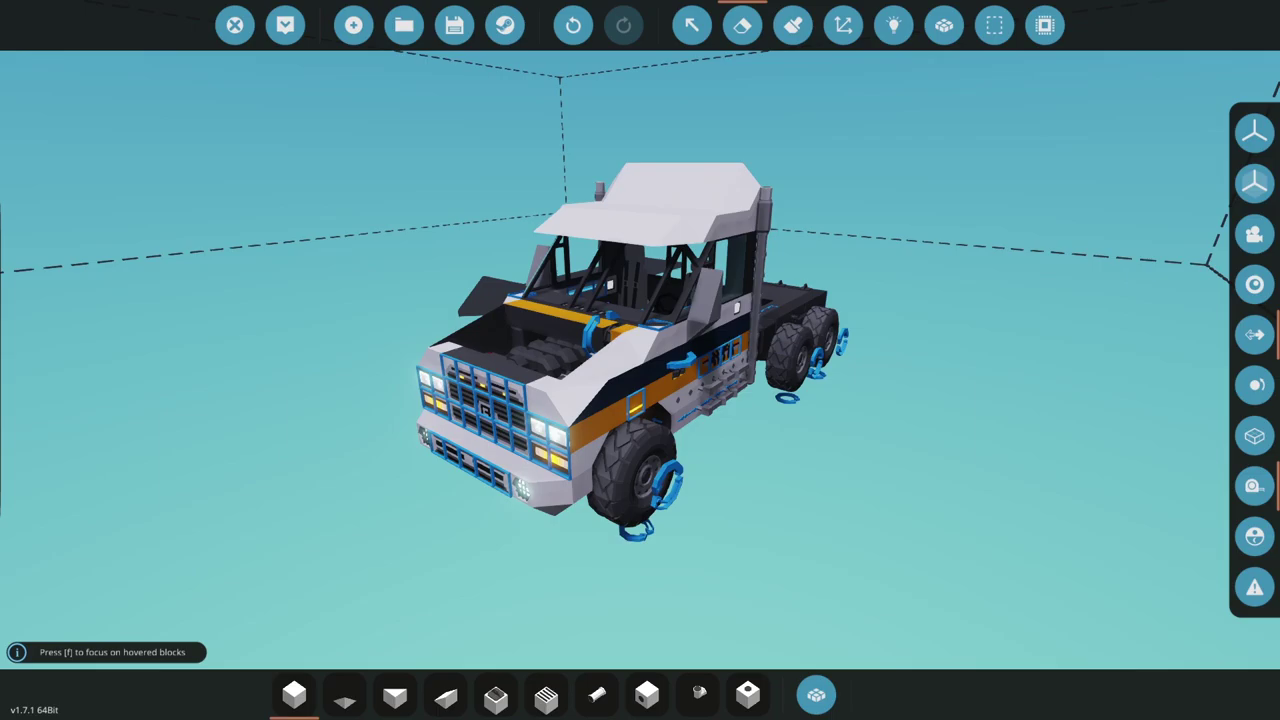
{"action": "key", "text": "w"}
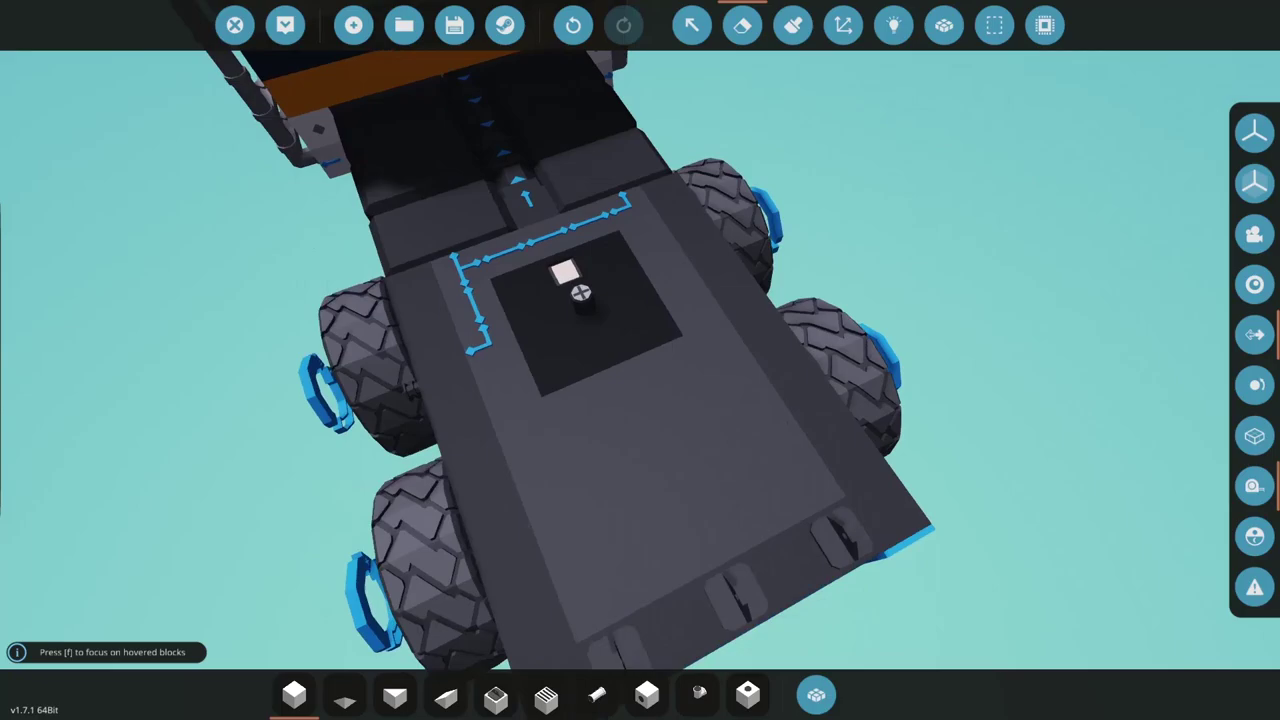
{"action": "key", "text": "a"}
{"action": "key", "text": "s"}
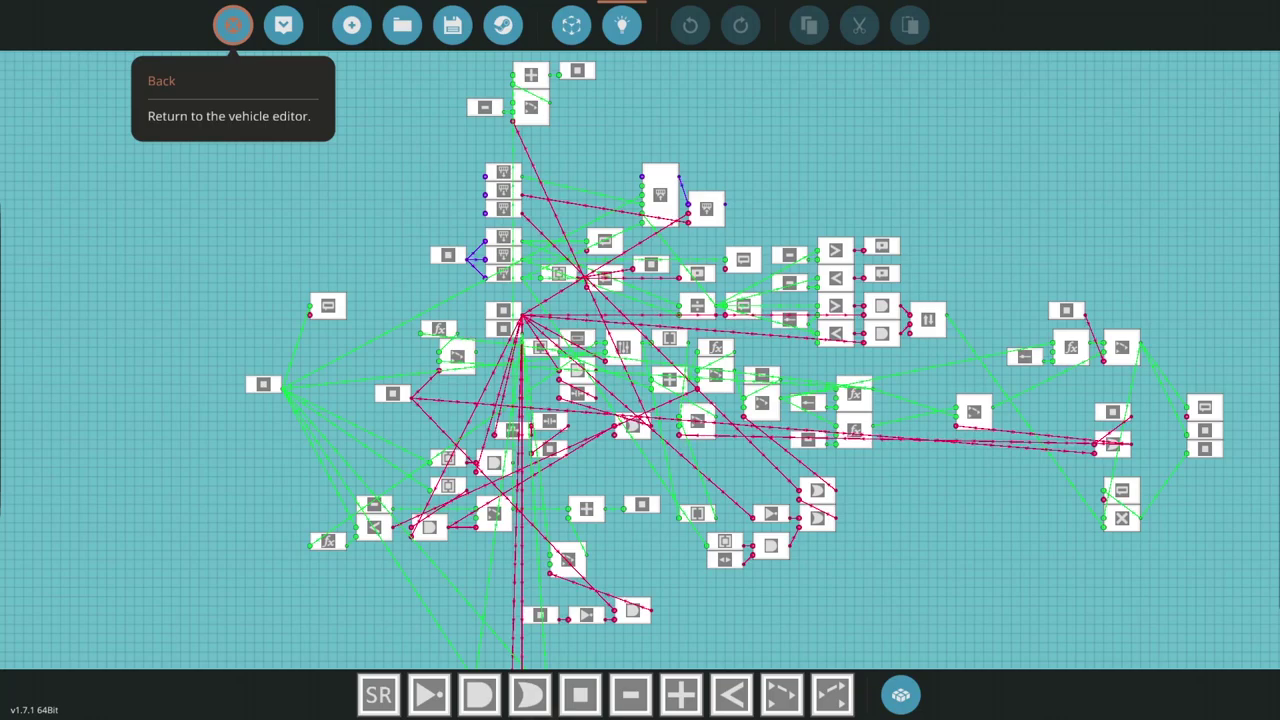
Step: Return from the engine ECU logic to the vehicle editor and select the speed, gear, RPS and fuel display microcontroller
{"action": "left_click", "coordinate": [233, 24]}
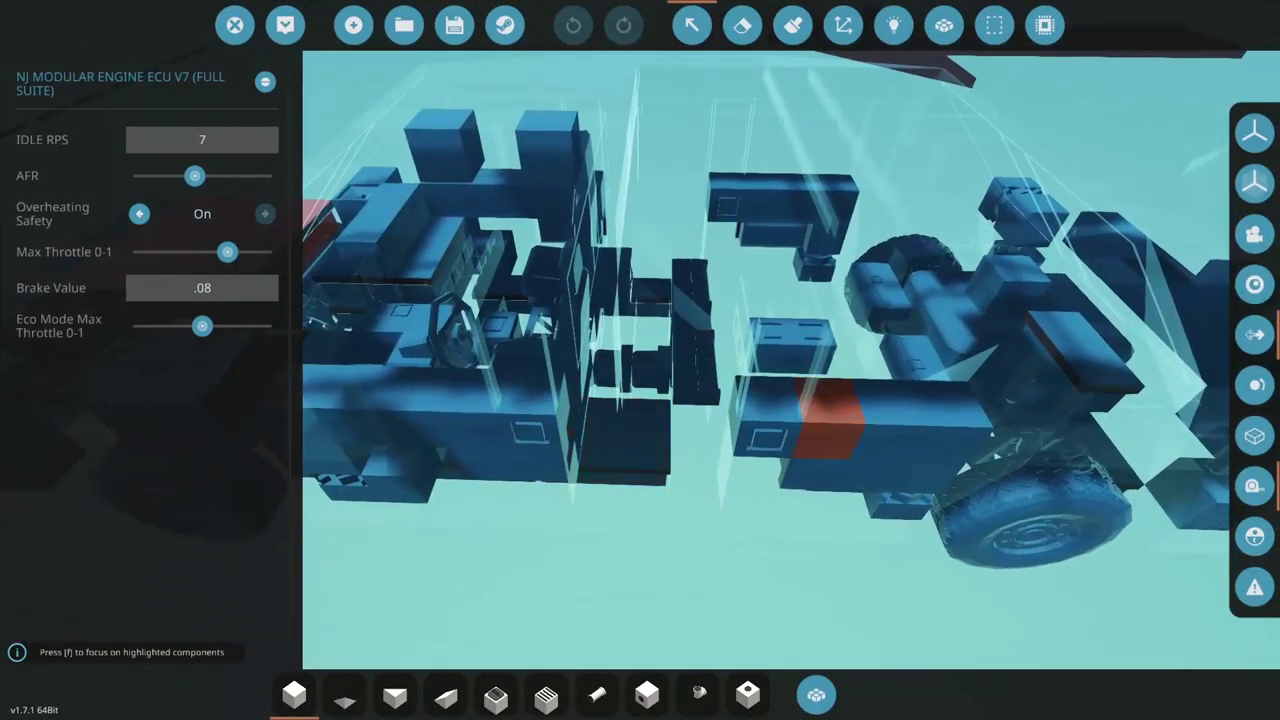
{"action": "left_click", "coordinate": [622, 452]}
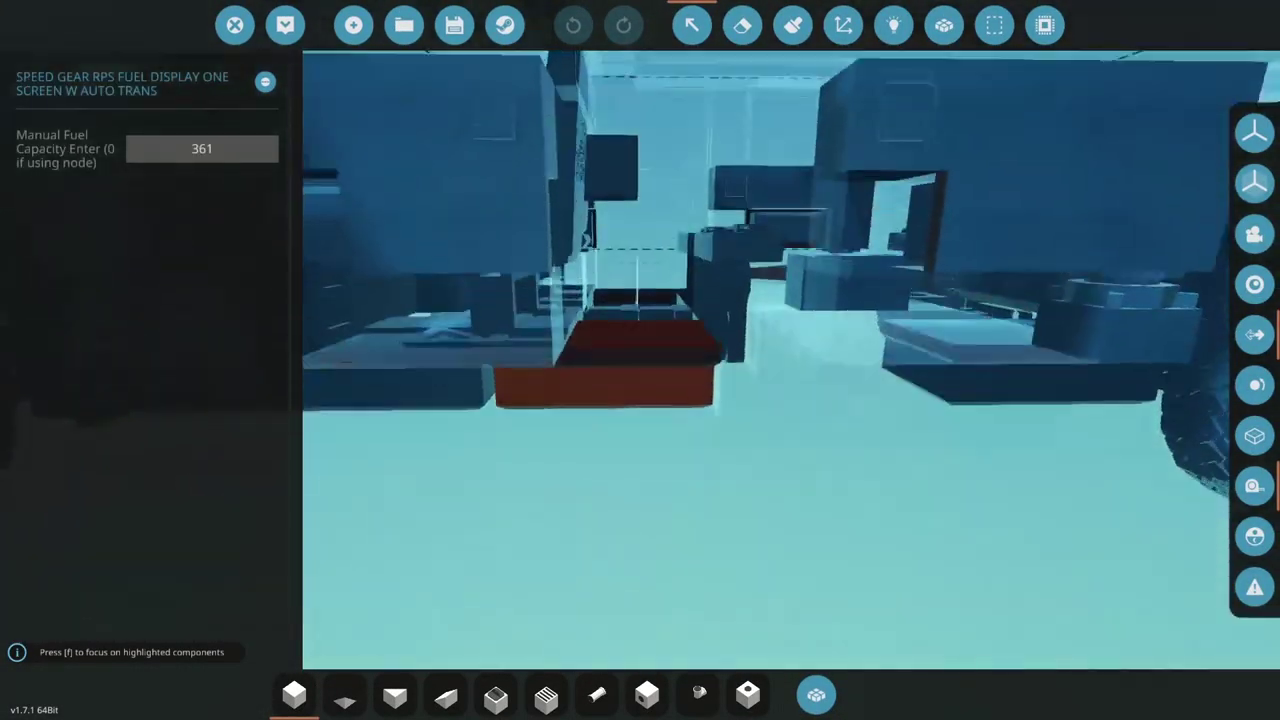
{"action": "key", "text": "w"}
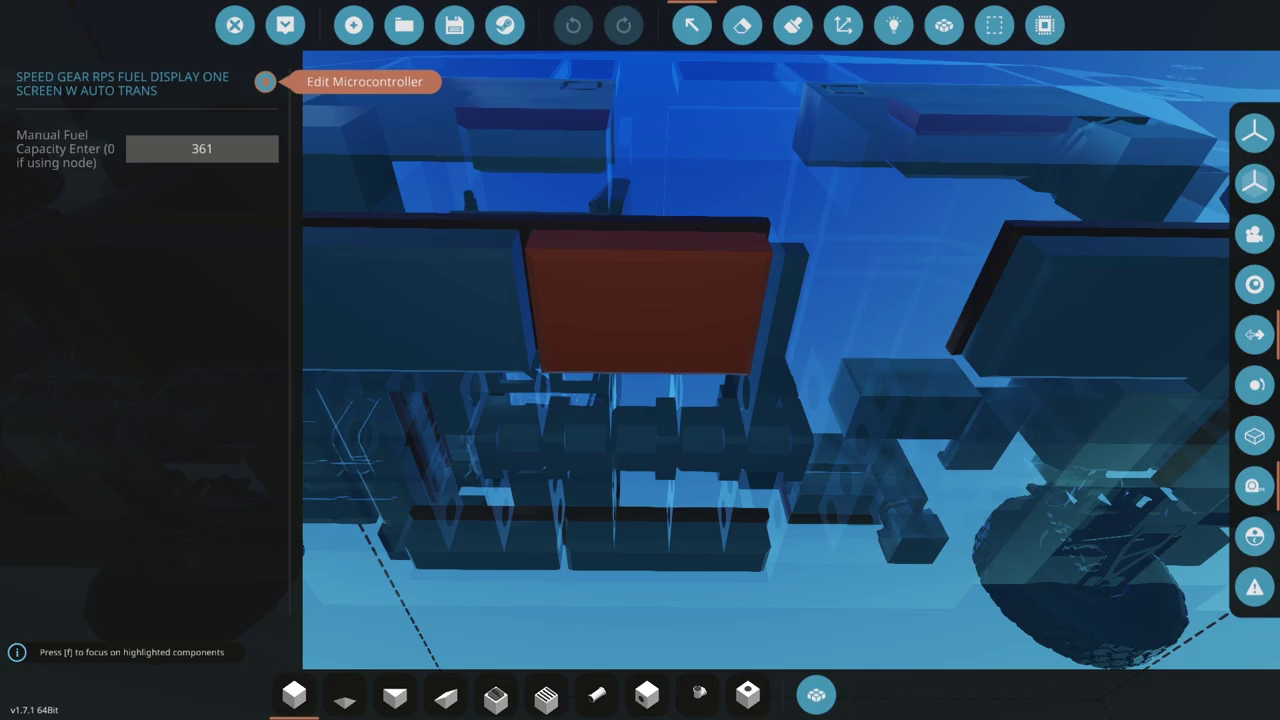
Step: Open the display microcontroller's logic and bring up the script of its Lua node for viewing
{"action": "left_click", "coordinate": [265, 81]}
{"action": "left_click", "coordinate": [691, 466]}
{"action": "scroll", "coordinate": [640, 360], "scroll_direction": "up", "scroll_amount": 3}
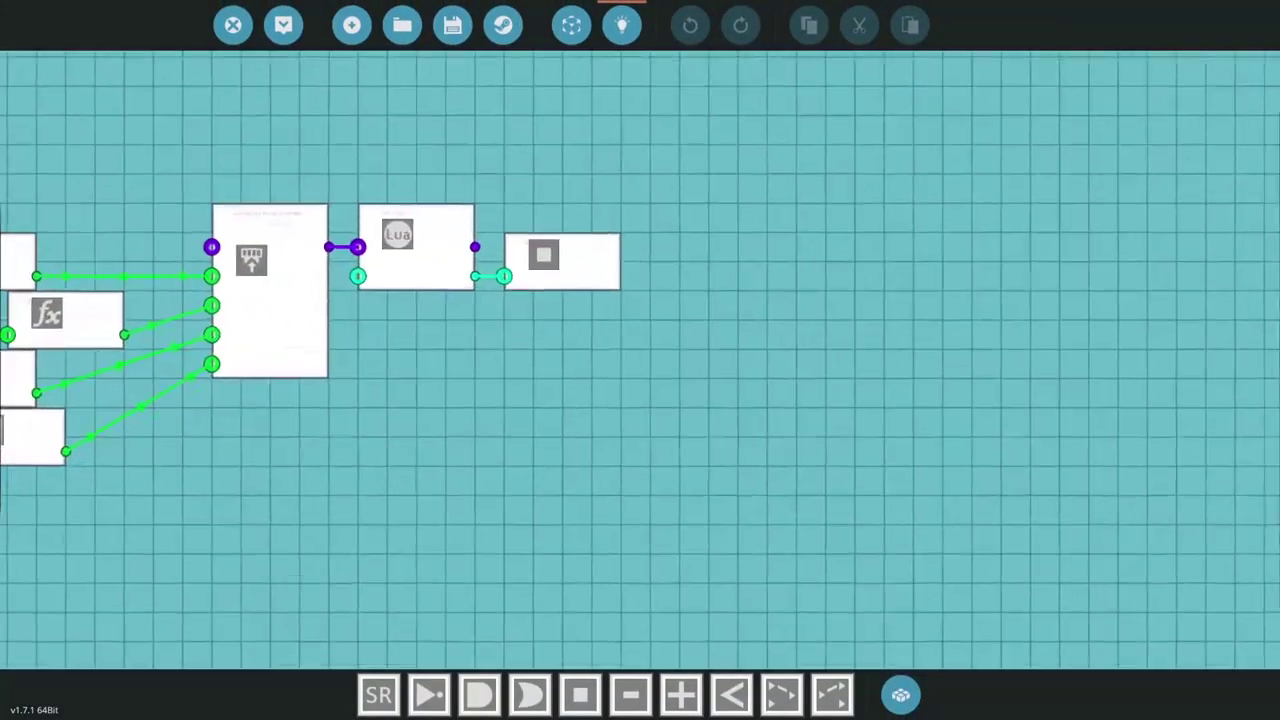
{"action": "left_click", "coordinate": [658, 300]}
{"action": "left_click", "coordinate": [658, 300]}
{"action": "left_click", "coordinate": [138, 137]}
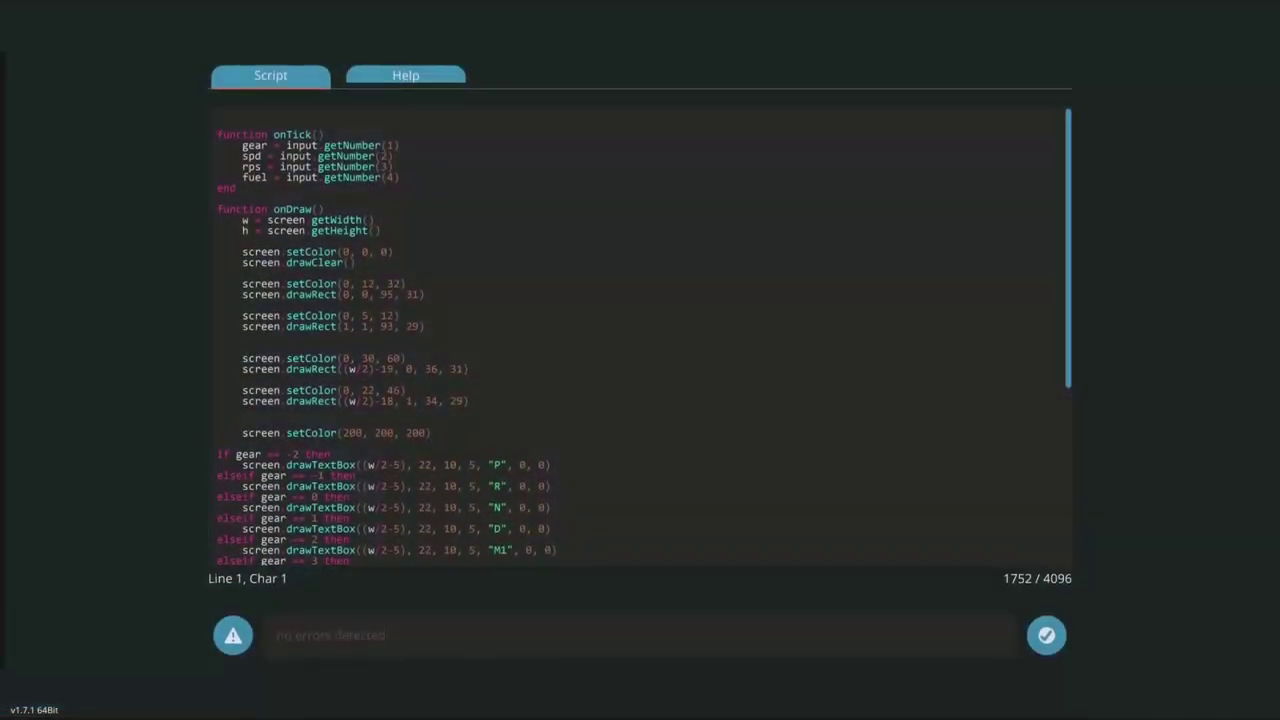
Step: Read through the display script's gear conditions and its speed, RPS and fuel text box lines
{"action": "scroll", "coordinate": [640, 334], "scroll_direction": "down", "scroll_amount": 6}
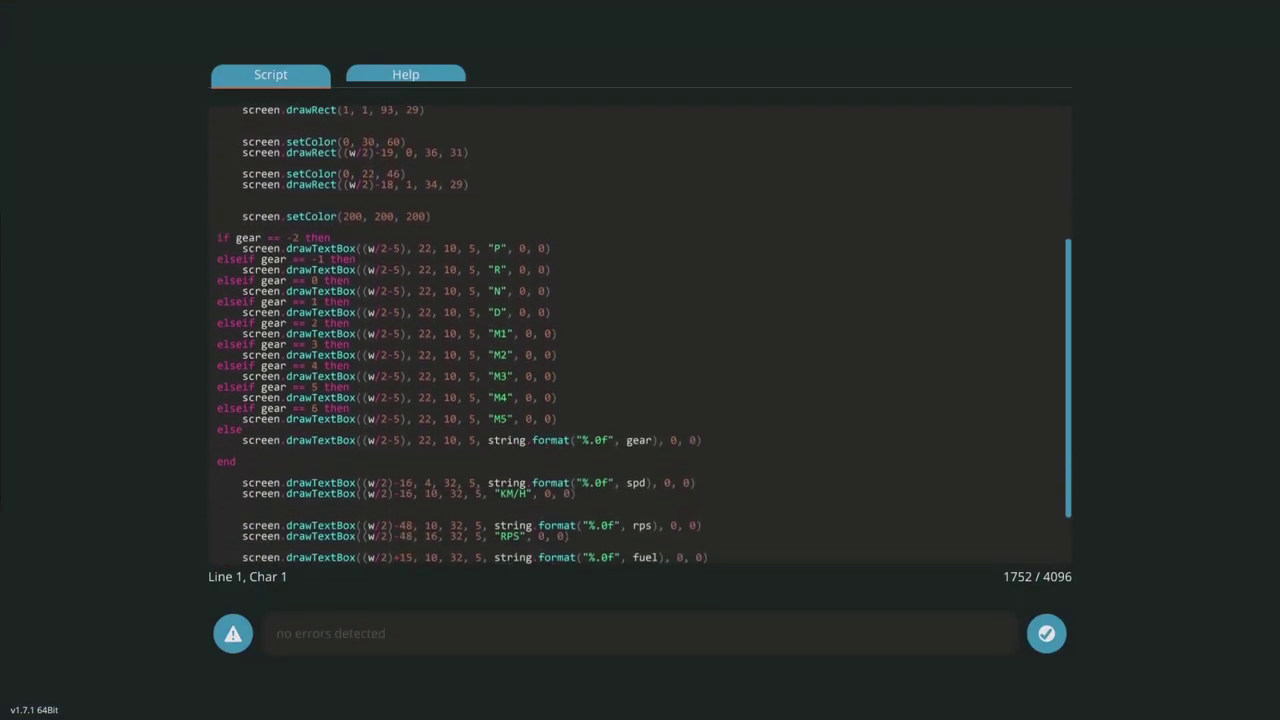
{"action": "scroll", "coordinate": [640, 334], "scroll_direction": "down", "scroll_amount": 2}
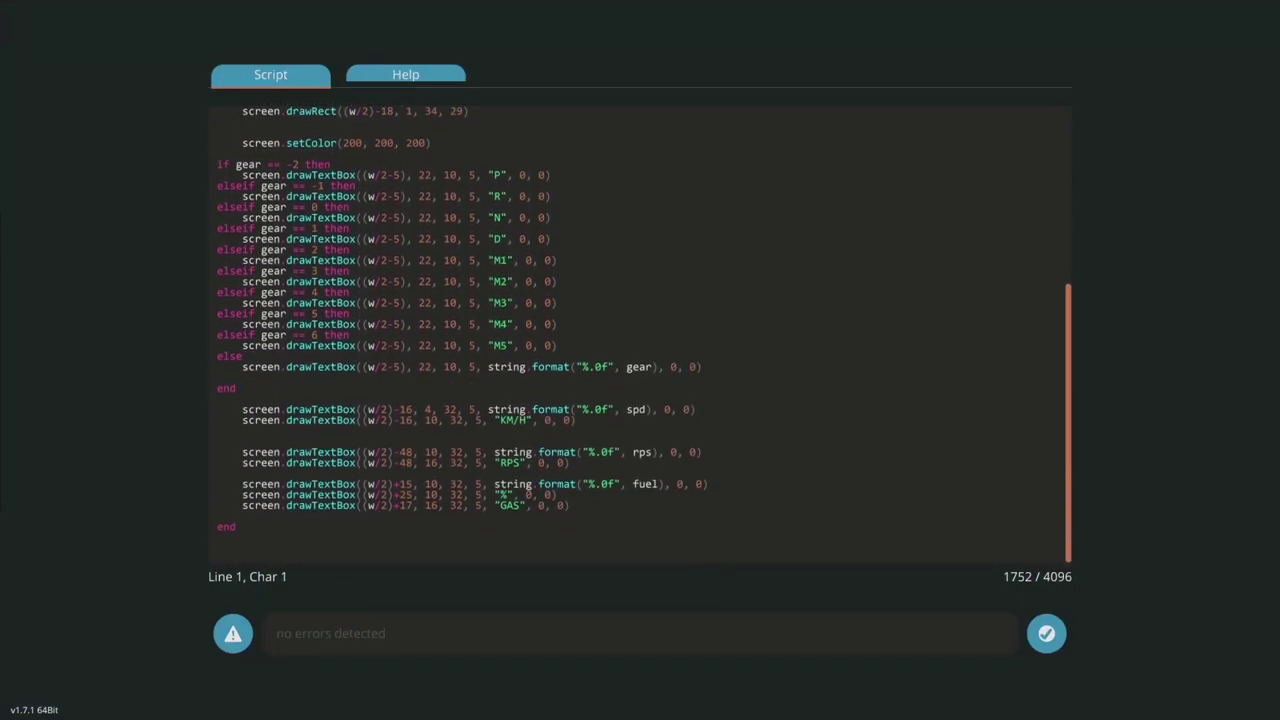
{"action": "scroll", "coordinate": [640, 334], "scroll_direction": "up", "scroll_amount": 3}
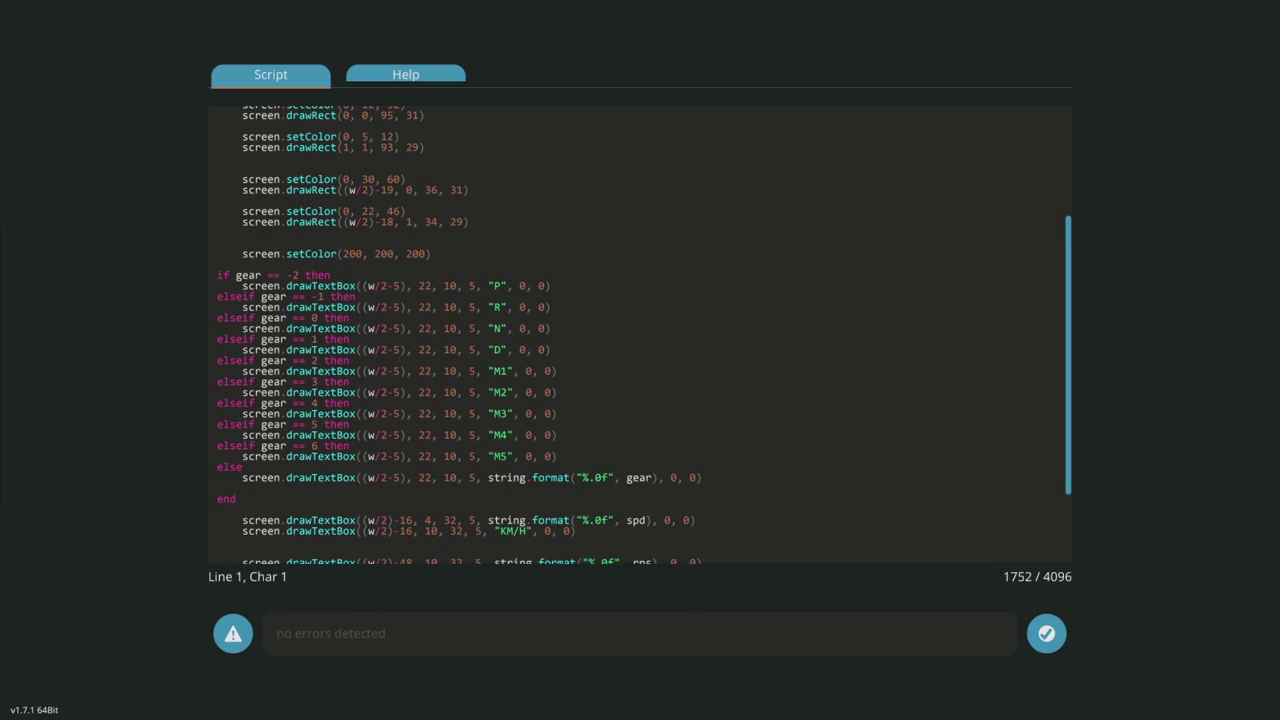
{"action": "scroll", "coordinate": [640, 335], "scroll_direction": "down", "scroll_amount": 4}
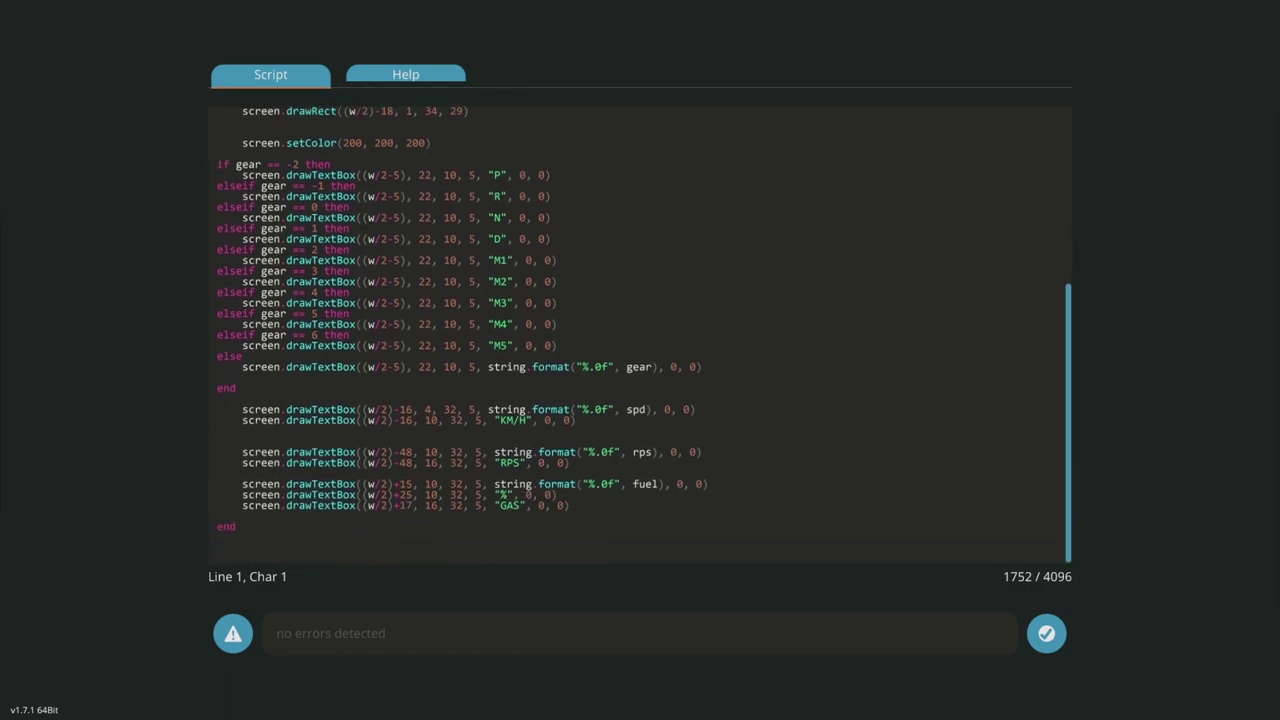
{"action": "scroll", "coordinate": [640, 335], "scroll_direction": "up", "scroll_amount": 10}
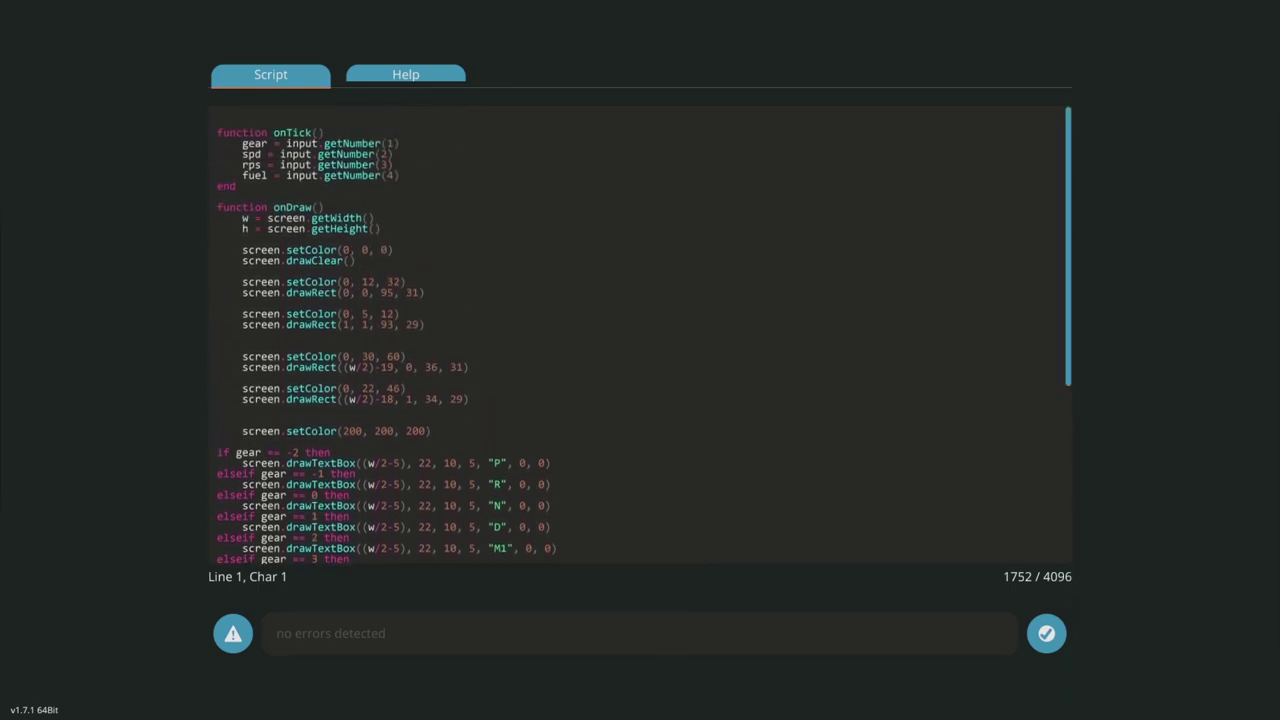
Step: Review the script's setColor and drawRect lines for the screen borders and check them against the rest of the code
{"action": "scroll", "coordinate": [640, 335], "scroll_direction": "down", "scroll_amount": 1}
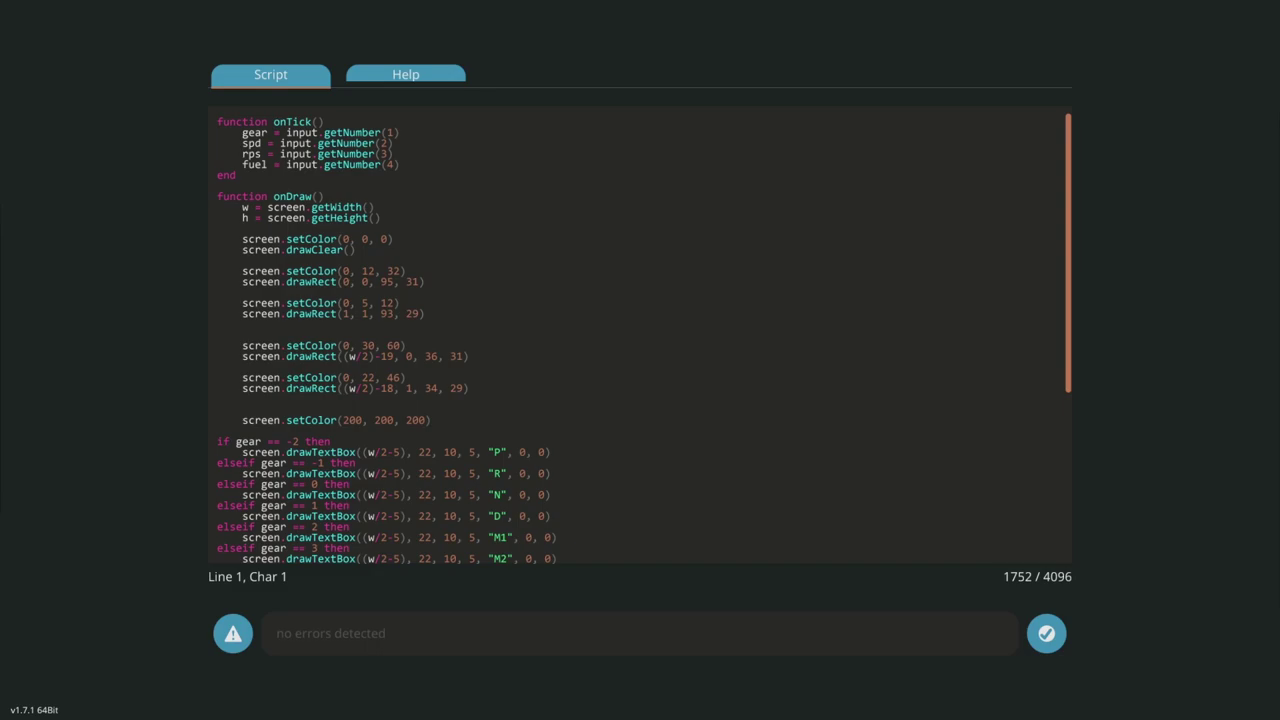
{"action": "left_click_drag", "start_coordinate": [219, 260], "coordinate": [420, 399]}
{"action": "left_click", "coordinate": [420, 399]}
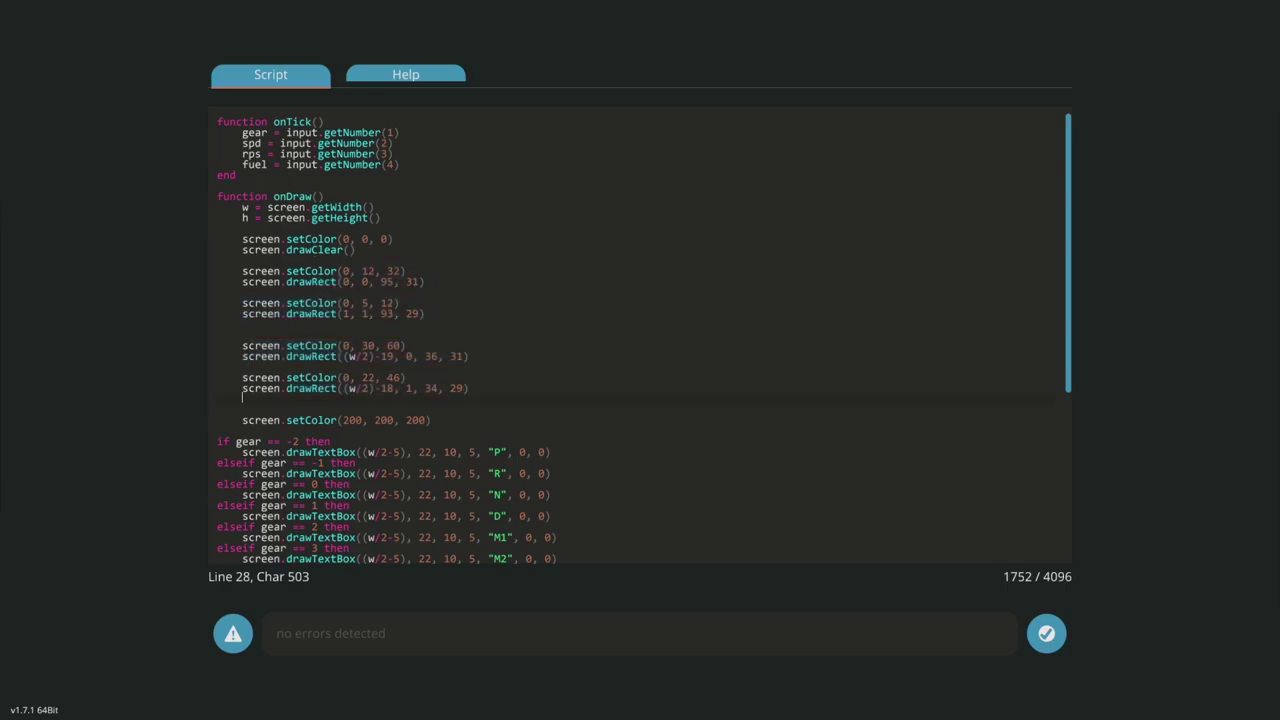
{"action": "left_click", "coordinate": [243, 366]}
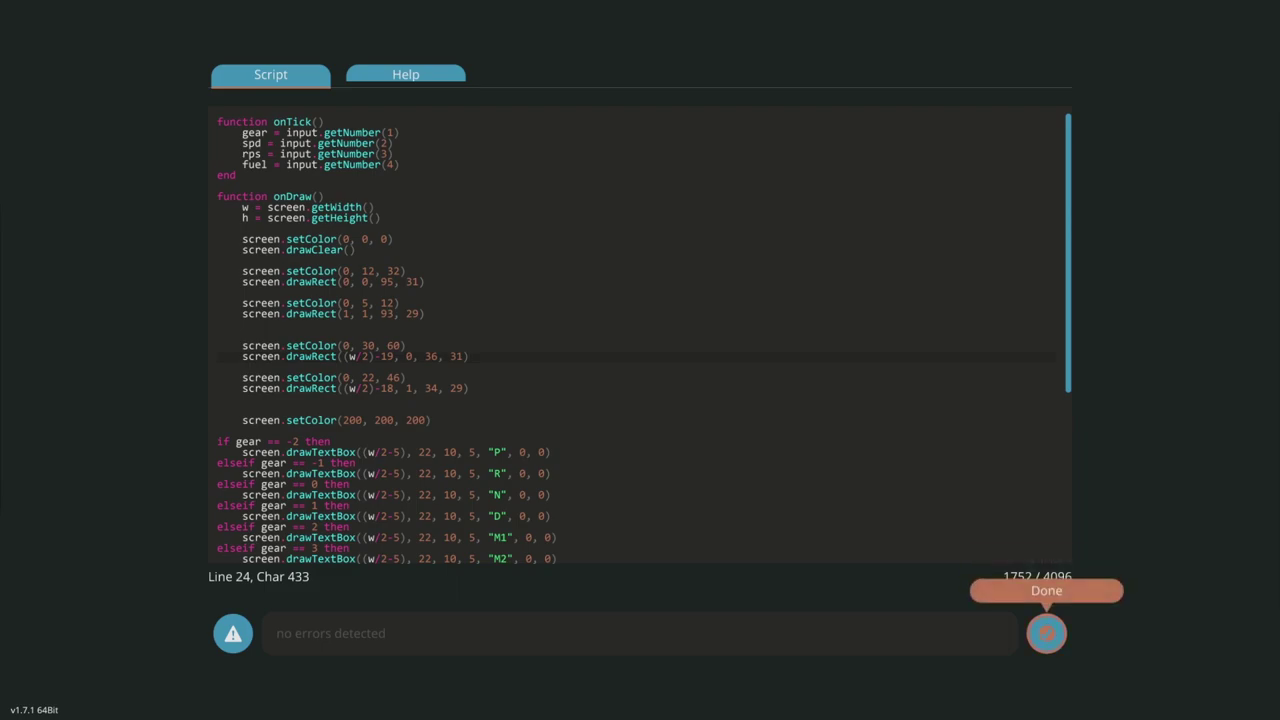
{"action": "scroll", "coordinate": [640, 335], "scroll_direction": "down", "scroll_amount": 9}
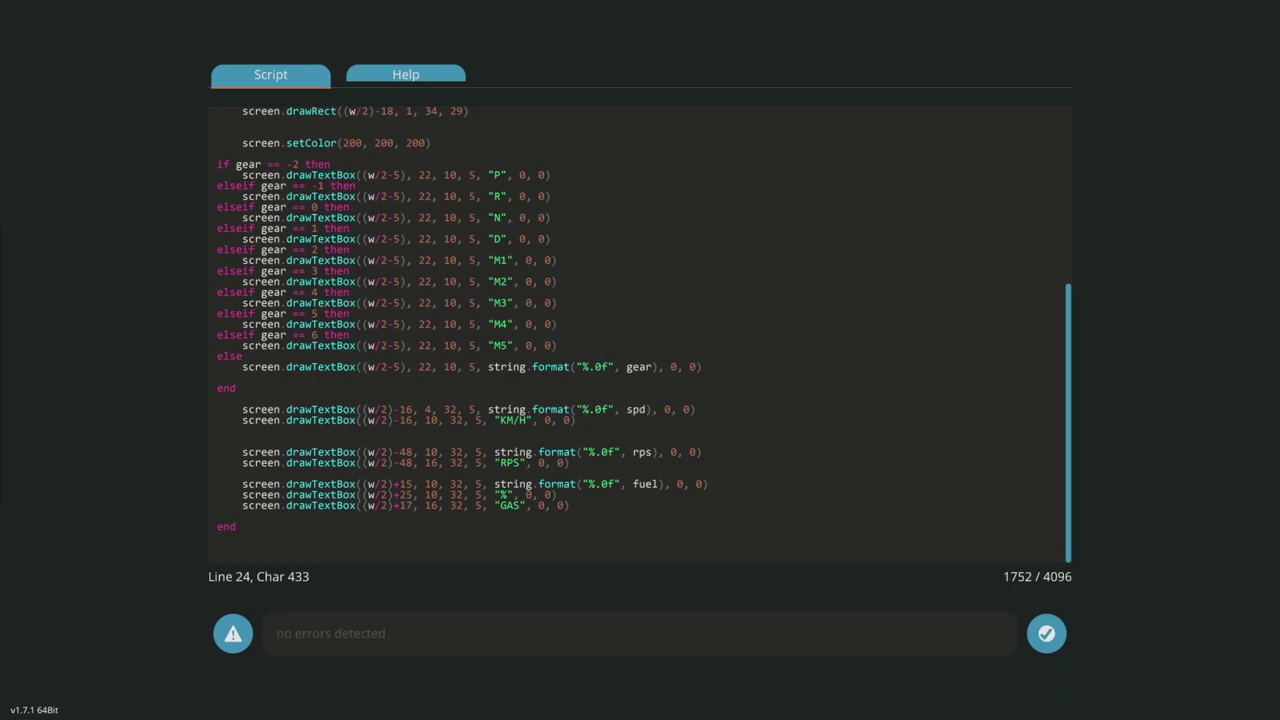
{"action": "scroll", "coordinate": [640, 335], "scroll_direction": "up", "scroll_amount": 9}
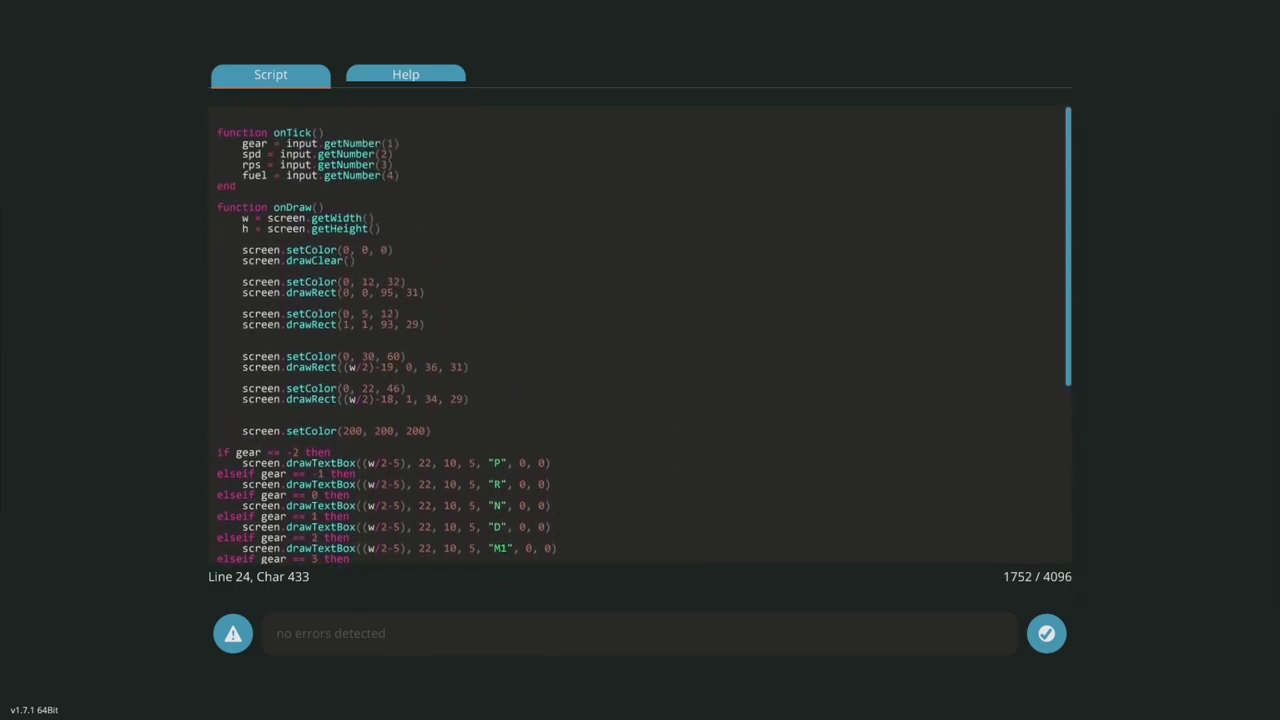
Step: Close the display script and its logic, and open the logic of the Car Automatic Gearbox V3 microcontroller
{"action": "left_click", "coordinate": [1046, 633]}
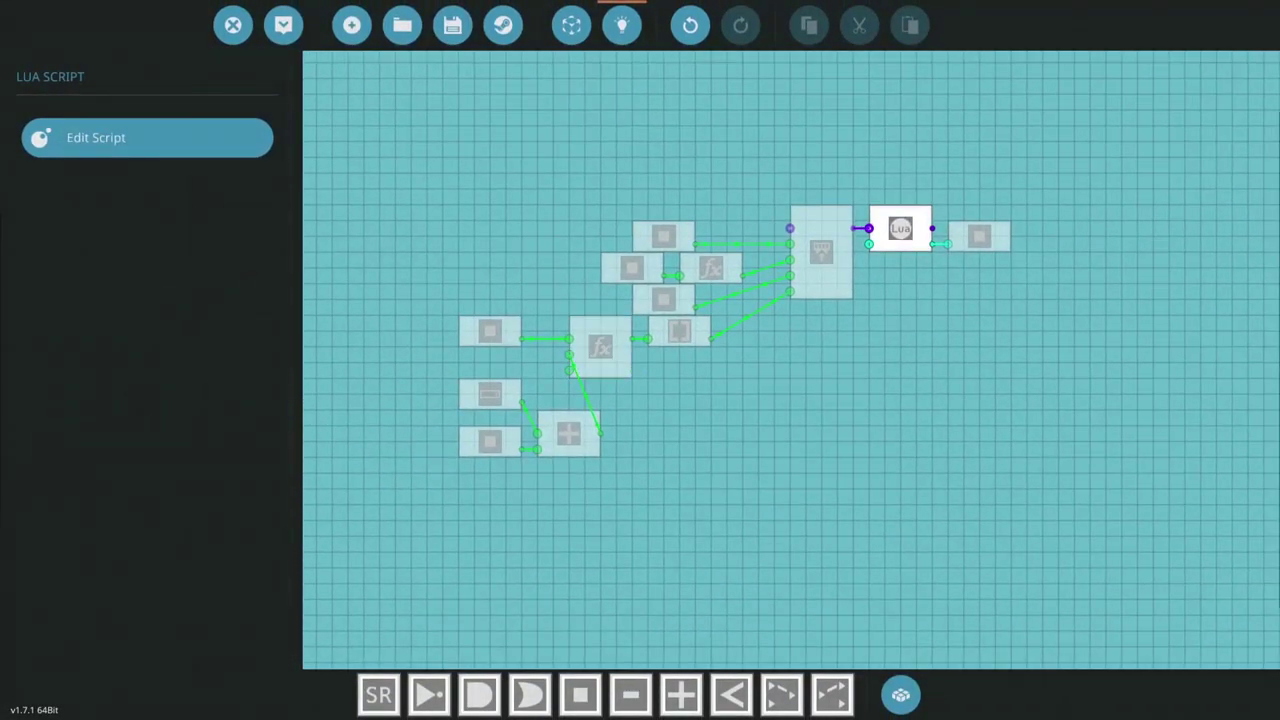
{"action": "left_click", "coordinate": [233, 25]}
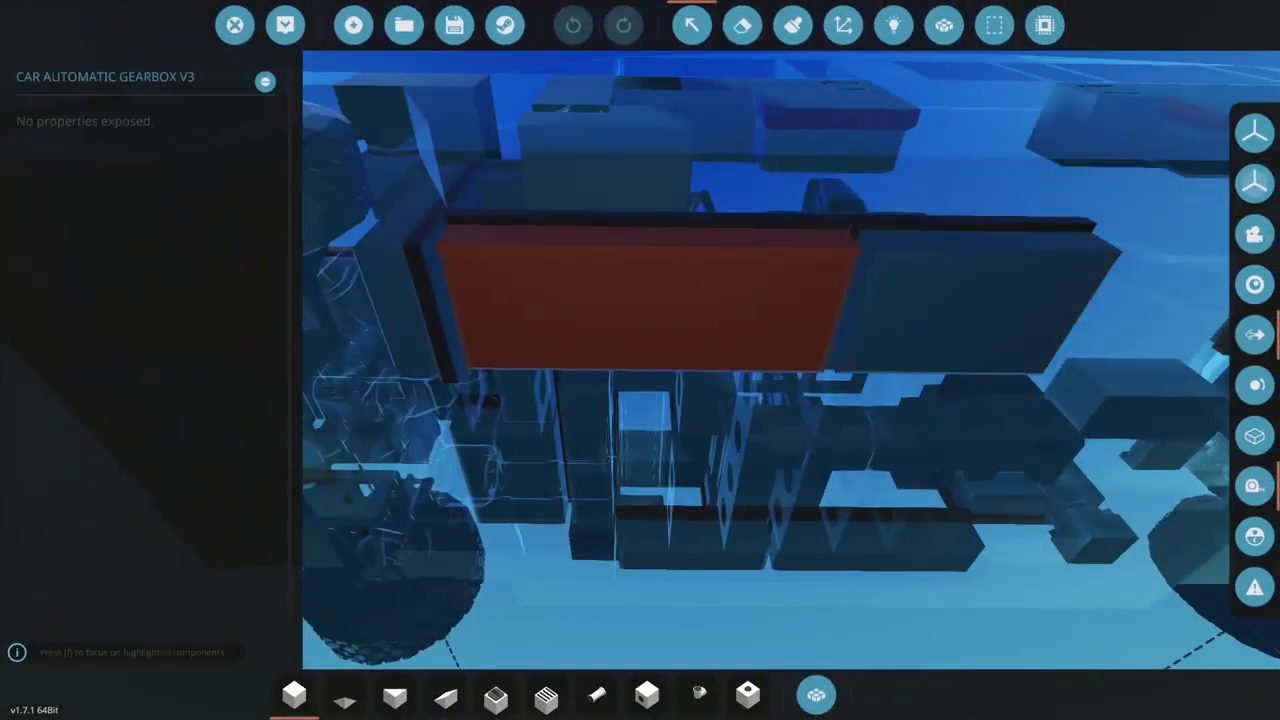
{"action": "left_click", "coordinate": [265, 81]}
{"action": "left_click", "coordinate": [689, 466]}
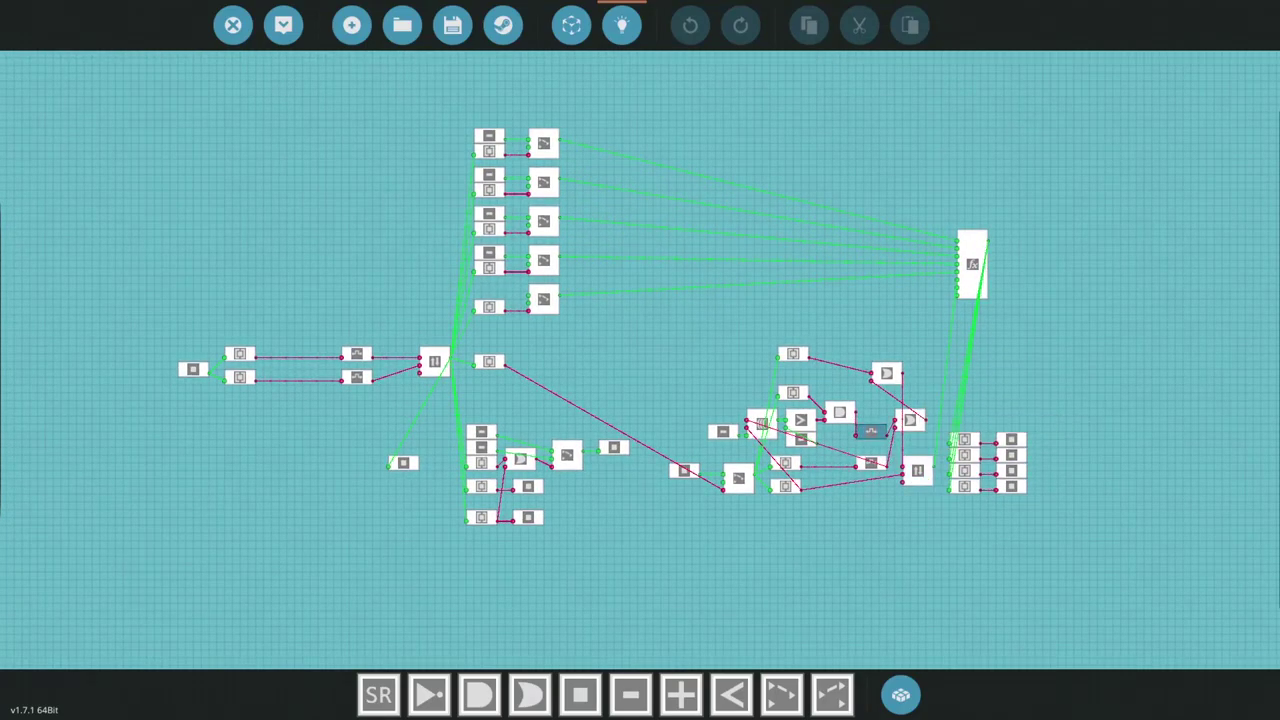
Step: Examine the automatic gearbox logic up close, focusing on the large multi-input function node fed by the gear switches
{"action": "left_click_drag", "start_coordinate": [840, 340], "coordinate": [599, 359]}
{"action": "scroll", "coordinate": [599, 359], "scroll_direction": "up", "scroll_amount": 2}
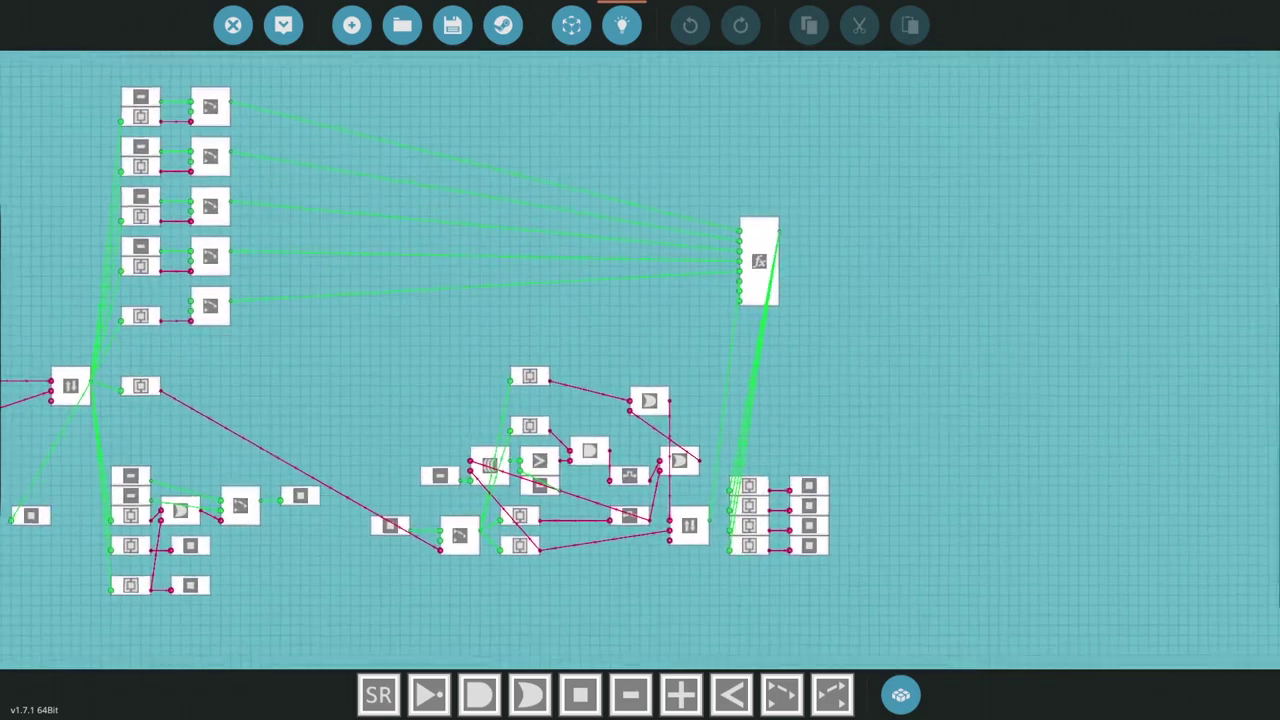
{"action": "scroll", "coordinate": [761, 259], "scroll_direction": "up", "scroll_amount": 3}
{"action": "scroll", "coordinate": [593, 352], "scroll_direction": "up", "scroll_amount": 8}
{"action": "left_click_drag", "start_coordinate": [752, 235], "coordinate": [600, 389]}
{"action": "scroll", "coordinate": [600, 500], "scroll_direction": "down", "scroll_amount": 3}
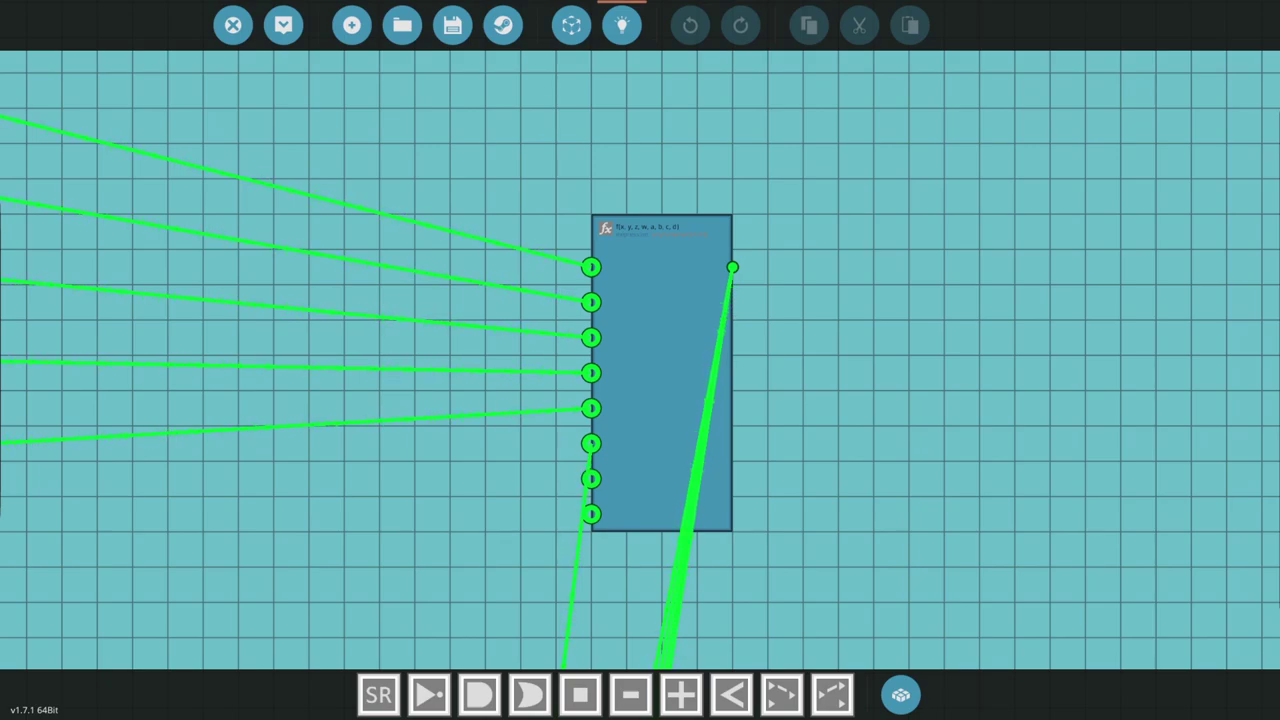
Step: Review the gearbox logic's memory register, thresholds, Up/Down Counter and gear outputs, and close the microcontroller editor
{"action": "scroll", "coordinate": [585, 408], "scroll_direction": "down", "scroll_amount": 3}
{"action": "left_click_drag", "start_coordinate": [420, 400], "coordinate": [1165, 383]}
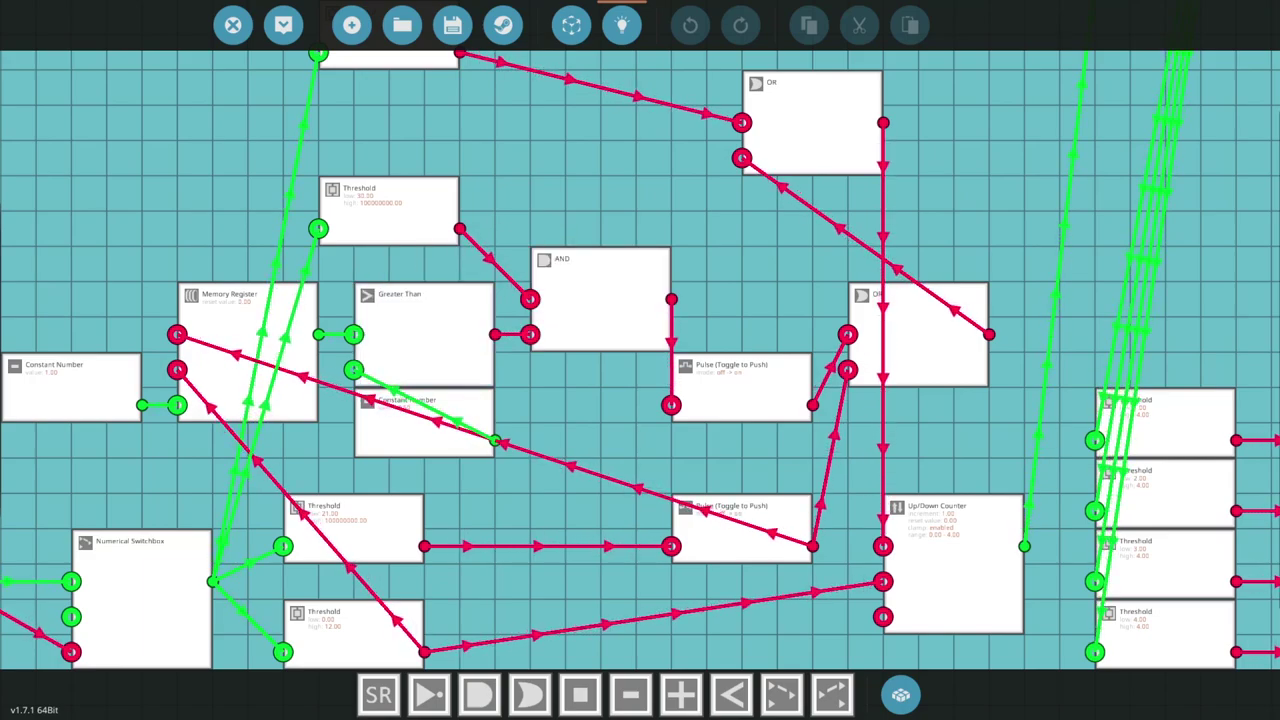
{"action": "scroll", "coordinate": [640, 360], "scroll_direction": "down", "scroll_amount": 4}
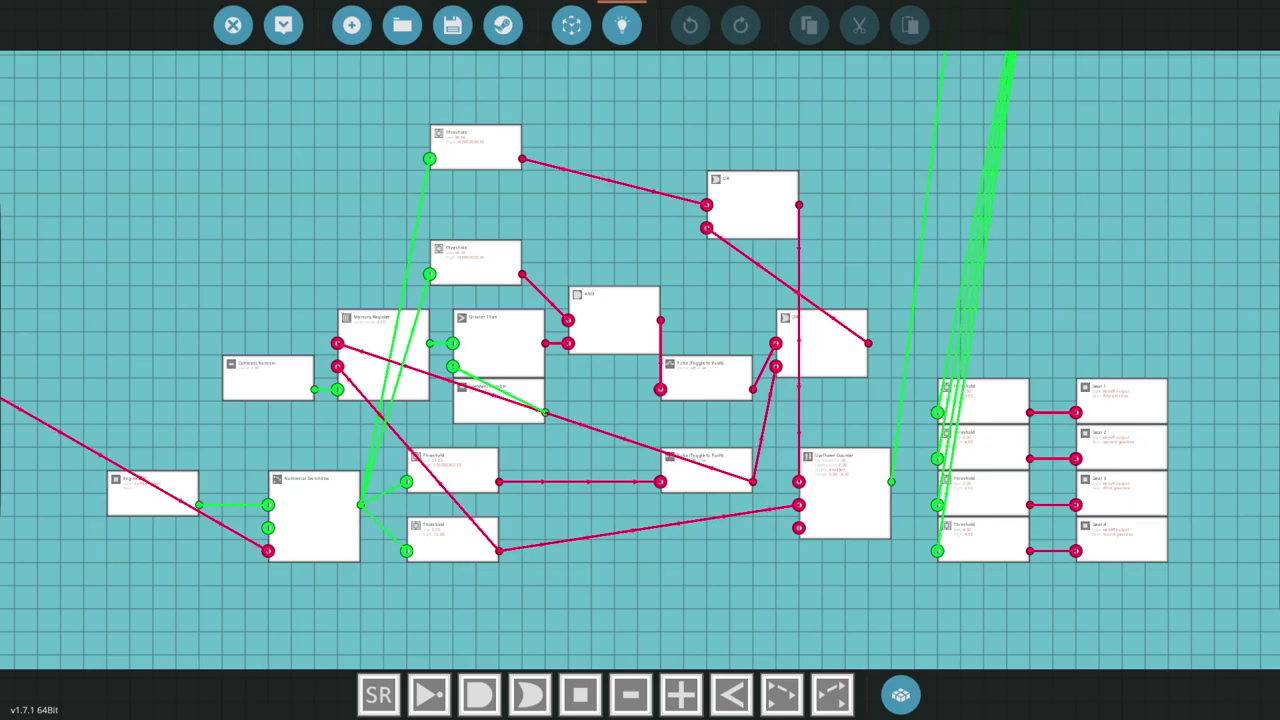
{"action": "scroll", "coordinate": [640, 360], "scroll_direction": "down", "scroll_amount": 1}
{"action": "left_click", "coordinate": [233, 25]}
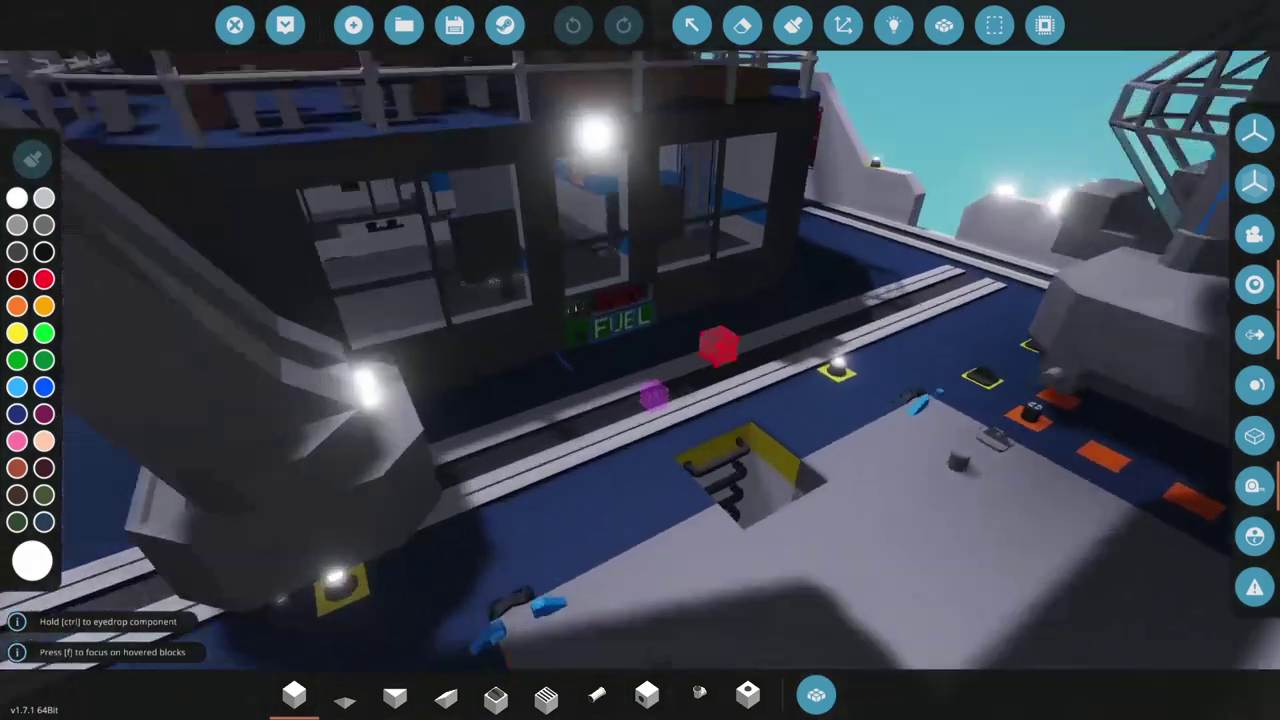
Step: Examine the ship's fuel station below the cabin windows and the deck crane in front of it
{"action": "key", "text": "w"}
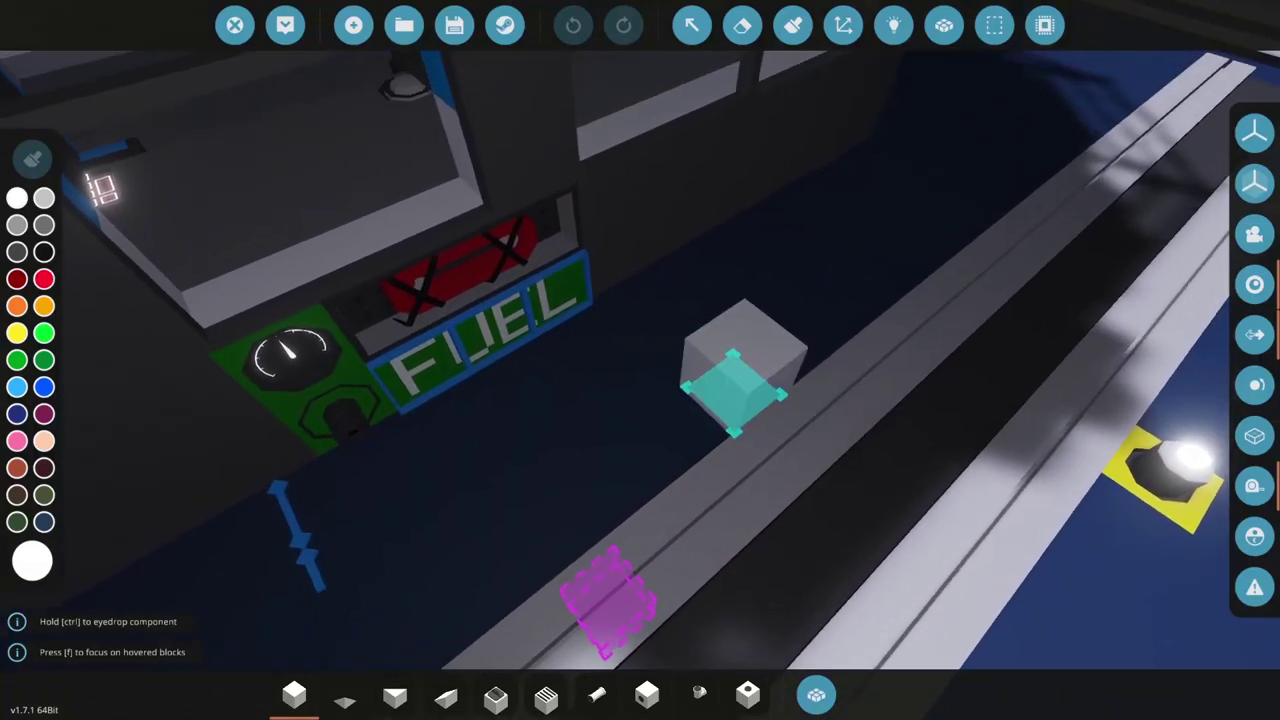
{"action": "key", "text": "s"}
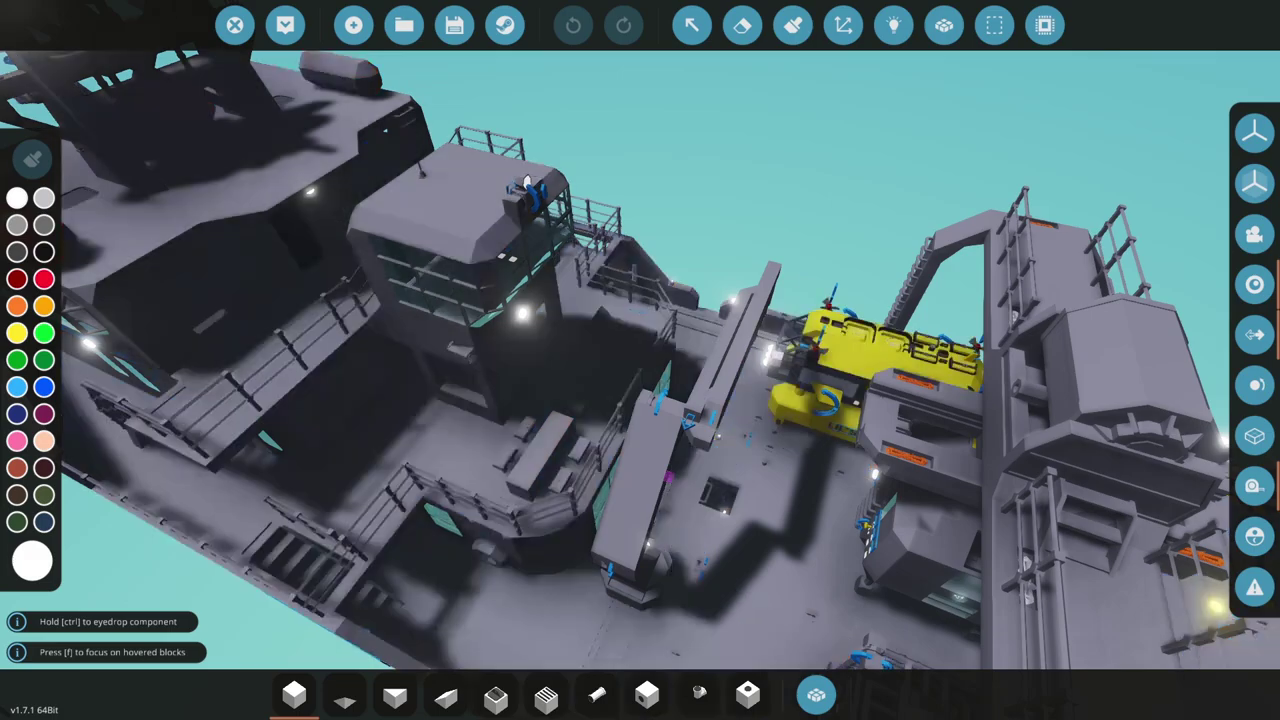
{"action": "left_click_drag", "start_coordinate": [830, 360], "coordinate": [812, 450]}
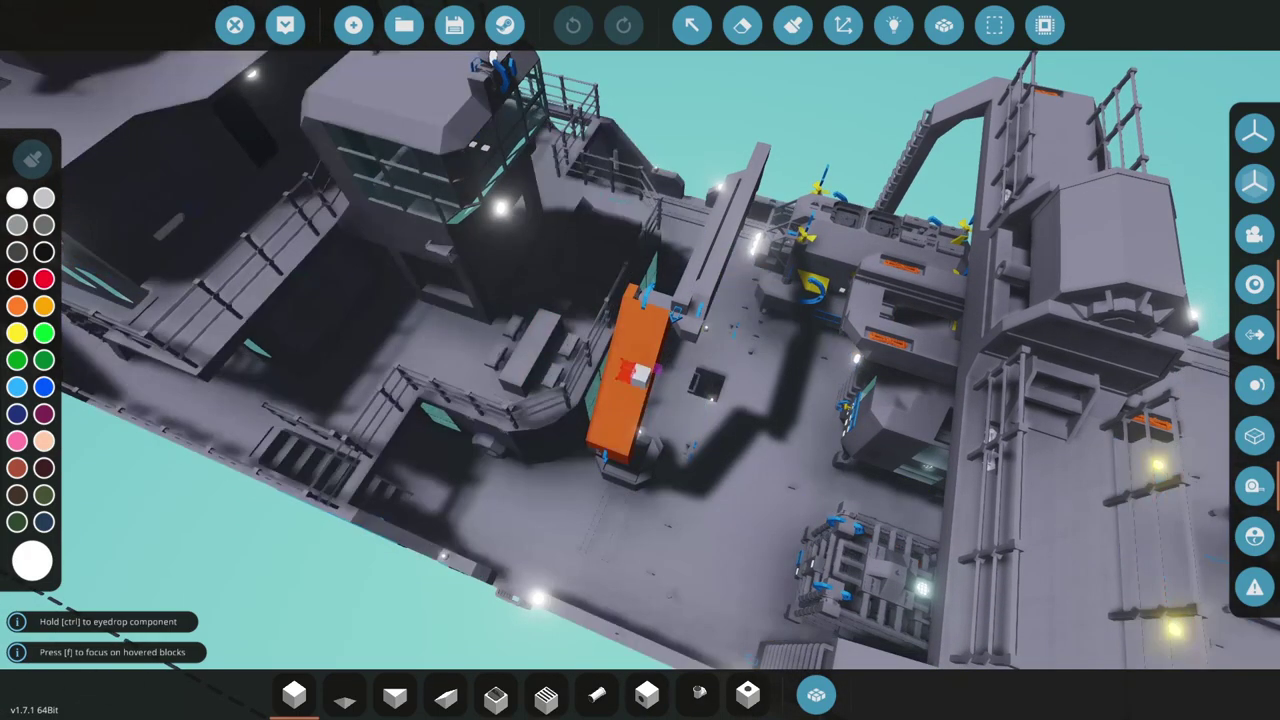
{"action": "left_click_drag", "start_coordinate": [643, 371], "coordinate": [708, 338]}
Step: Look over the ship's helicopter deck, the yellow submersibles and the large orange gantry frame
{"action": "key", "text": "d"}
{"action": "key", "text": "ctrl"}
{"action": "key", "text": "f"}
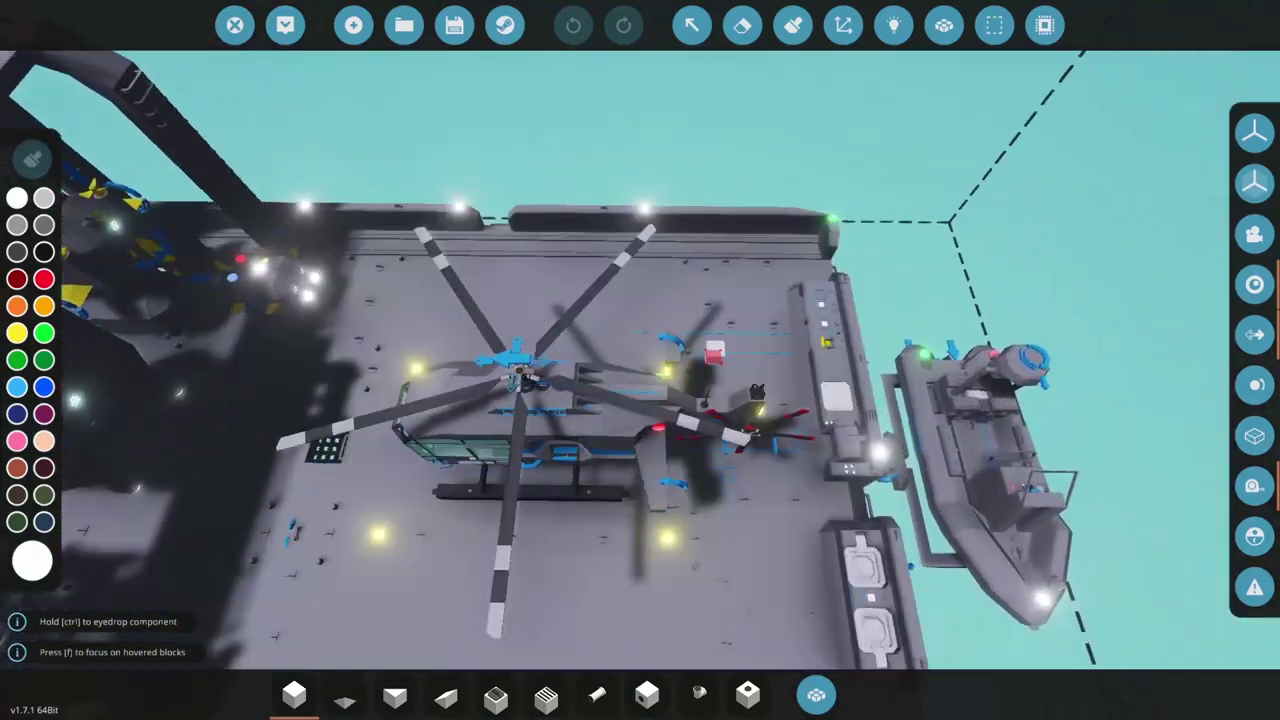
{"action": "key", "text": "w"}
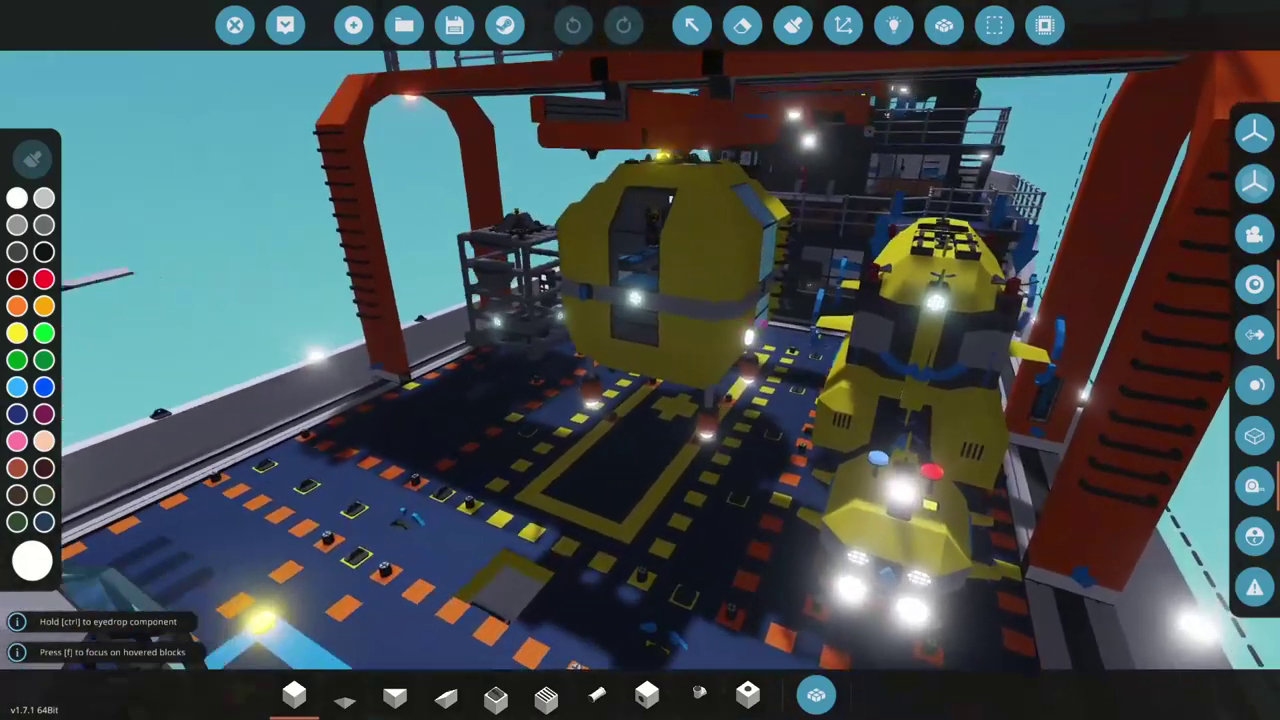
{"action": "key", "text": "s"}
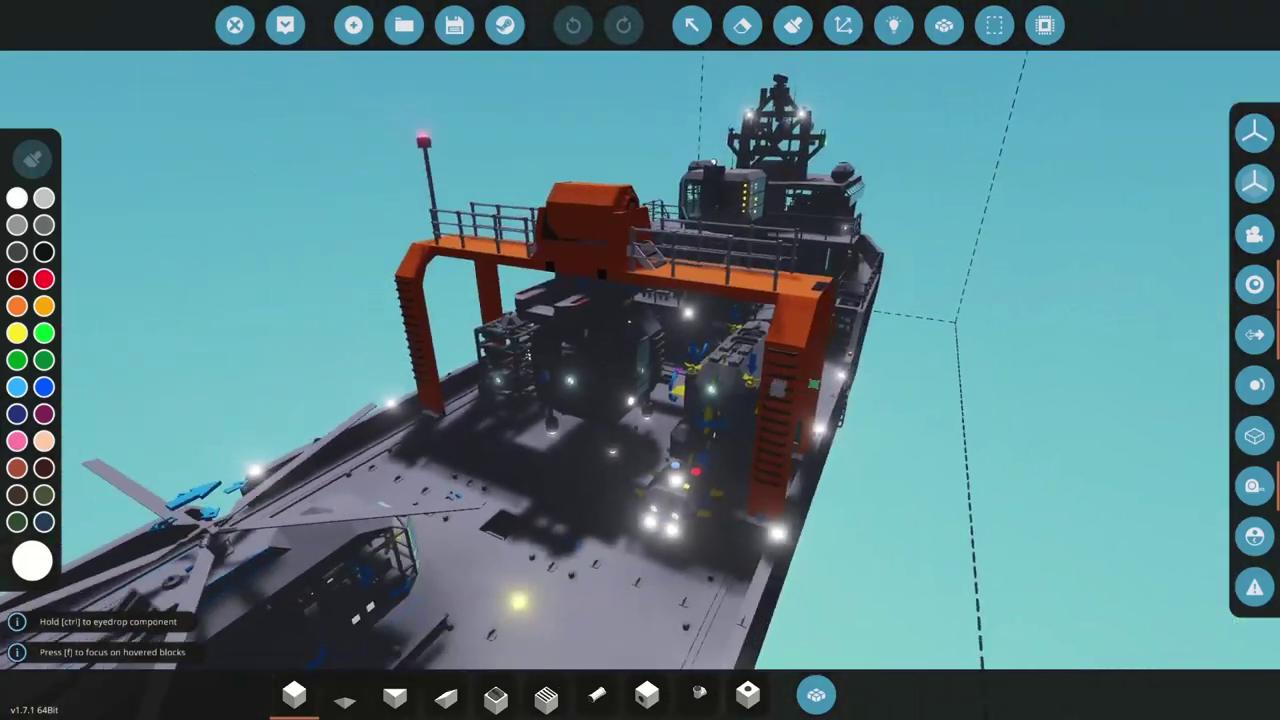
{"action": "key", "text": "w"}
Step: Sample the deck crane's Compact Robotic Pivot, check its description in the component inventory, and reselect the basic block
{"action": "key", "text": "w"}
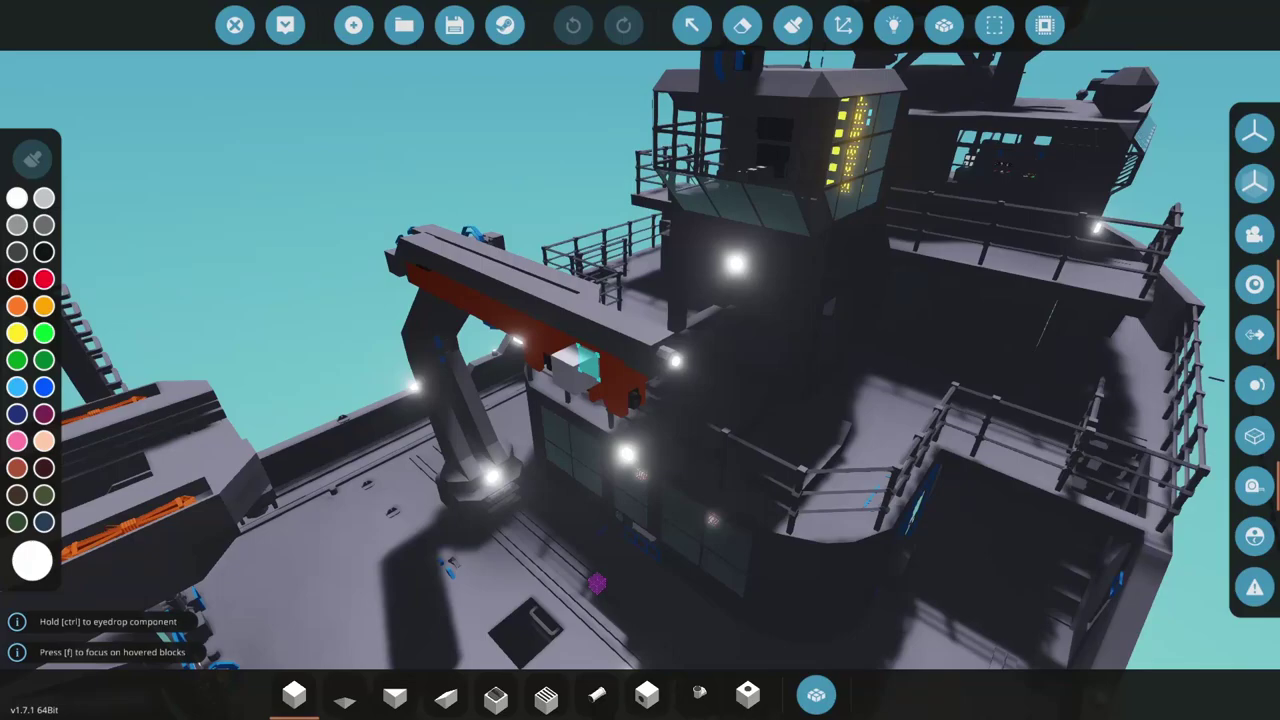
{"action": "key", "text": "w"}
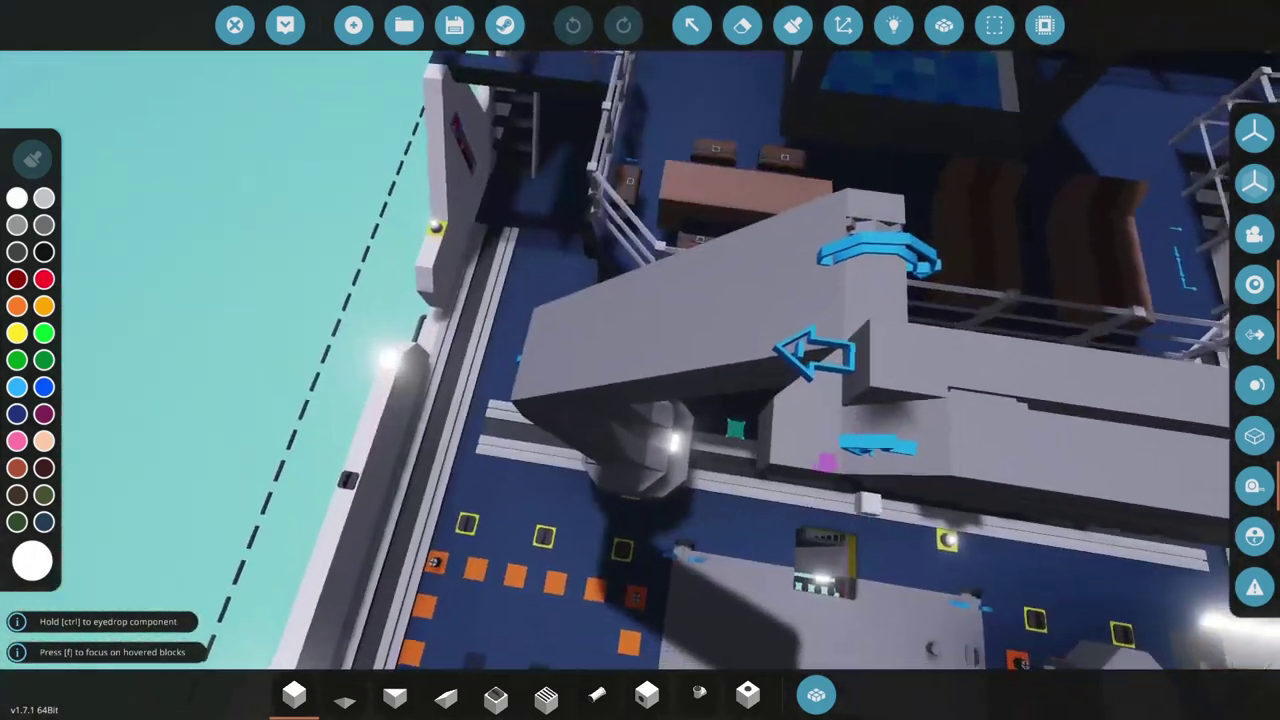
{"action": "key", "text": "d"}
{"action": "left_click", "coordinate": [798, 265], "text": "ctrl"}
{"action": "left_click", "coordinate": [816, 694]}
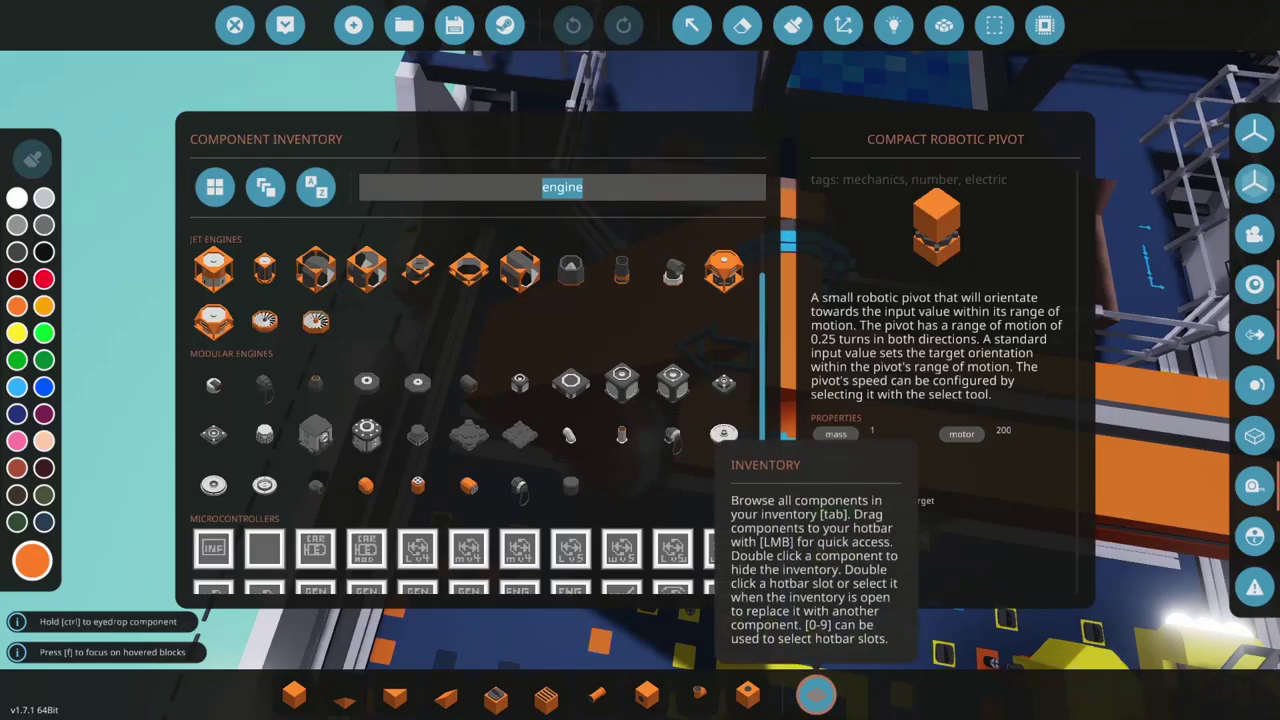
{"action": "left_click", "coordinate": [816, 694]}
{"action": "key", "text": "s"}
{"action": "left_click", "coordinate": [294, 694]}
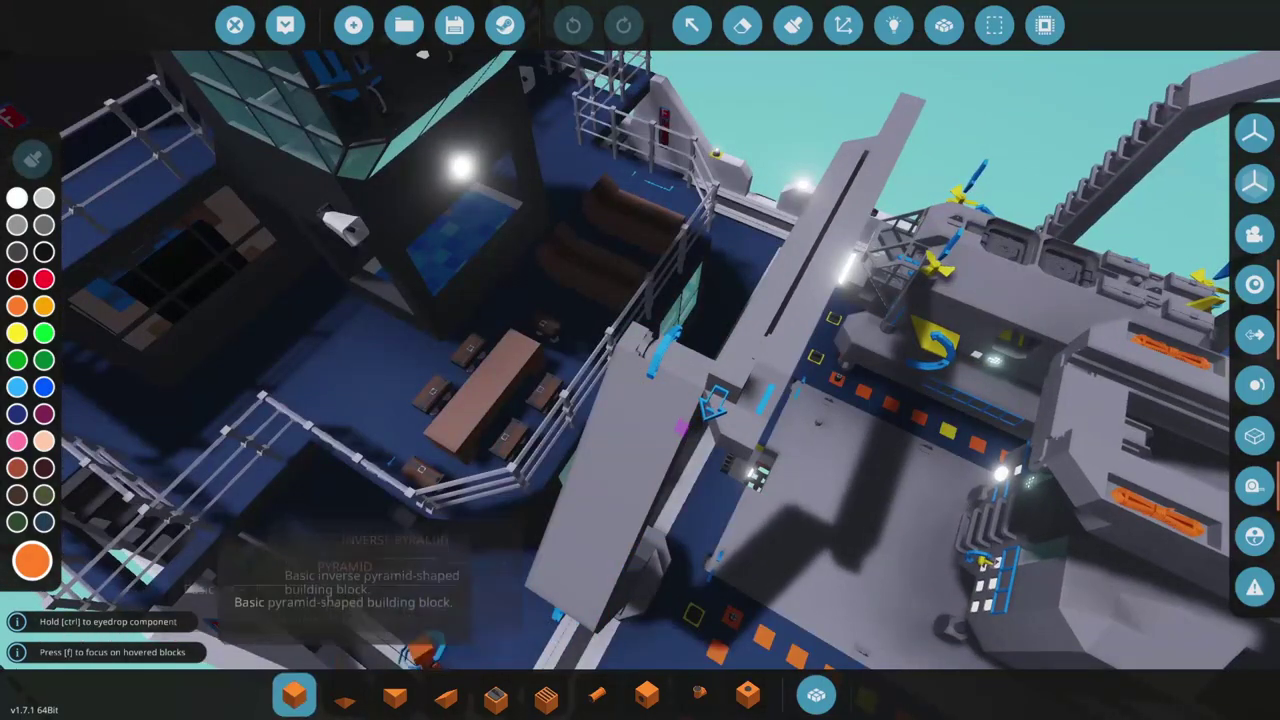
Step: Inspect the underside of the small crane's boom and the winch housing on top of the gantry
{"action": "key", "text": "d"}
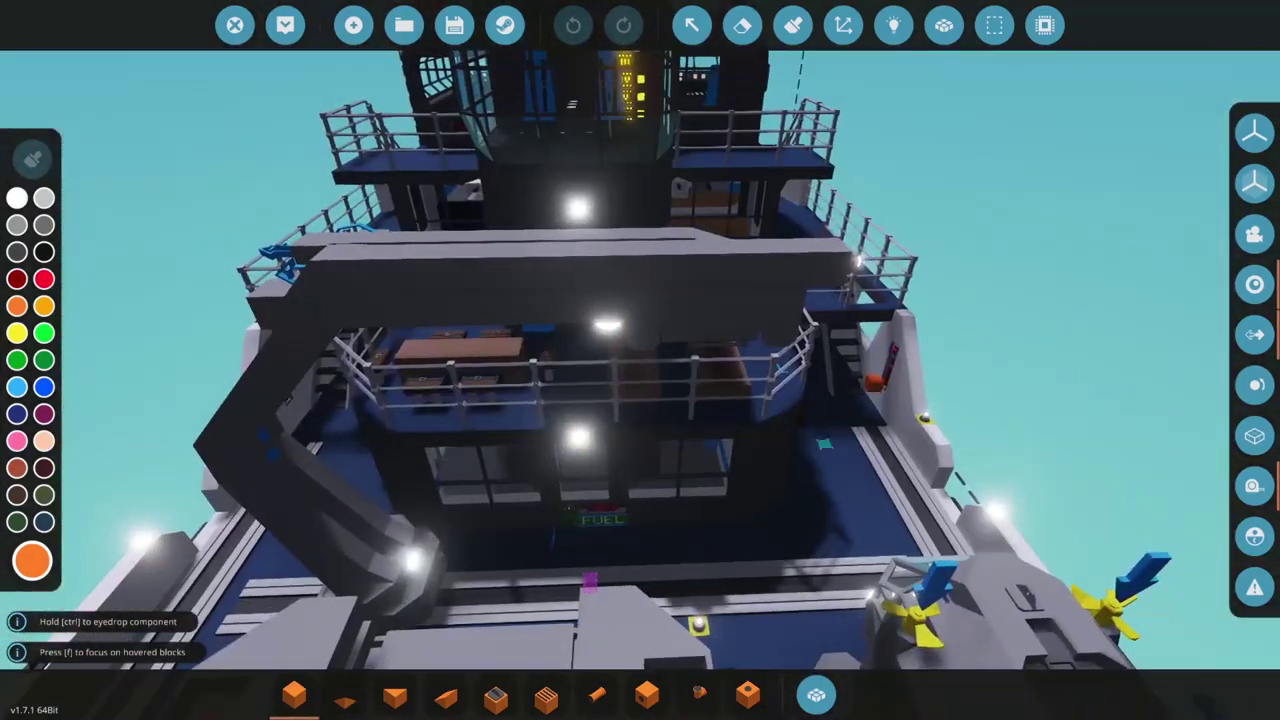
{"action": "key", "text": "w"}
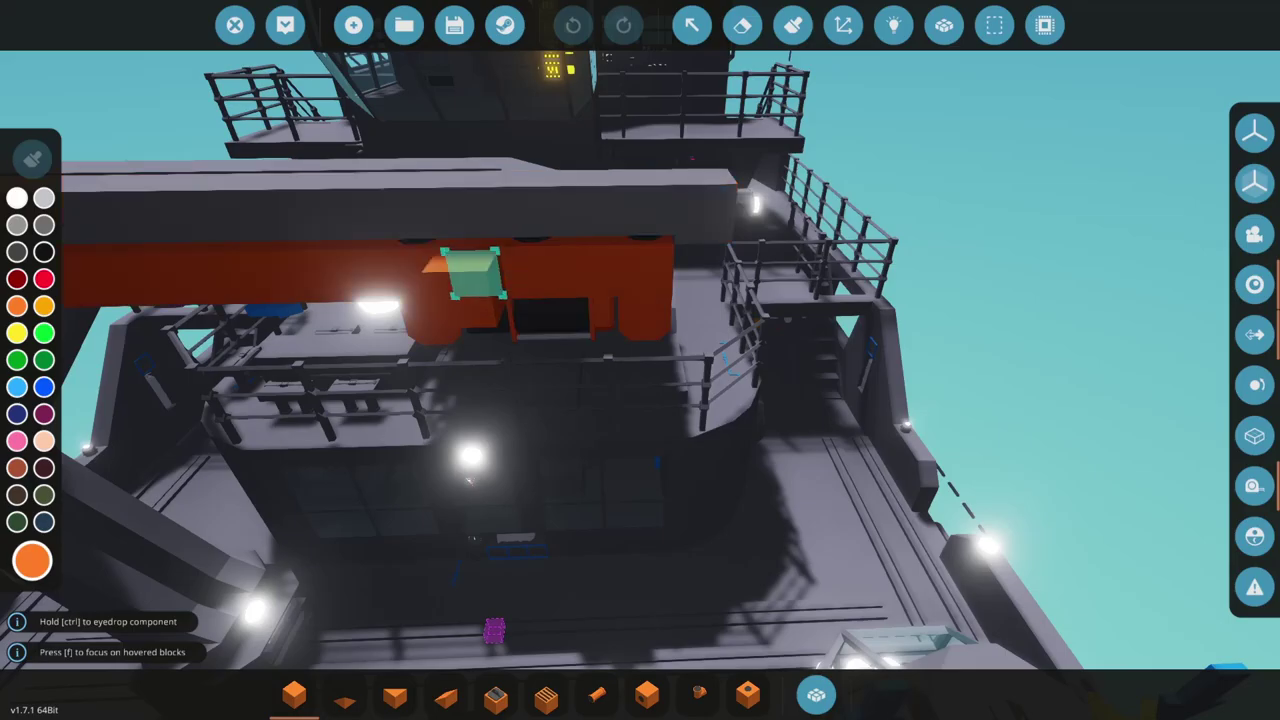
{"action": "key", "text": "s"}
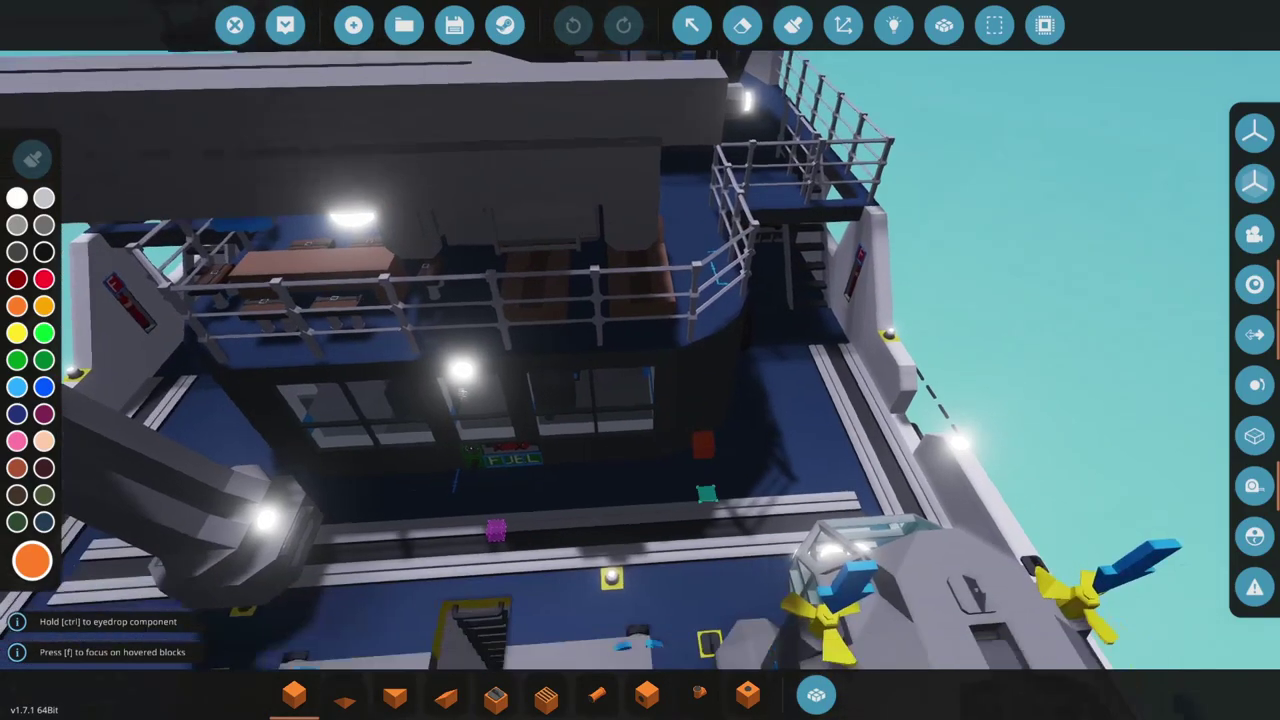
{"action": "key", "text": "w"}
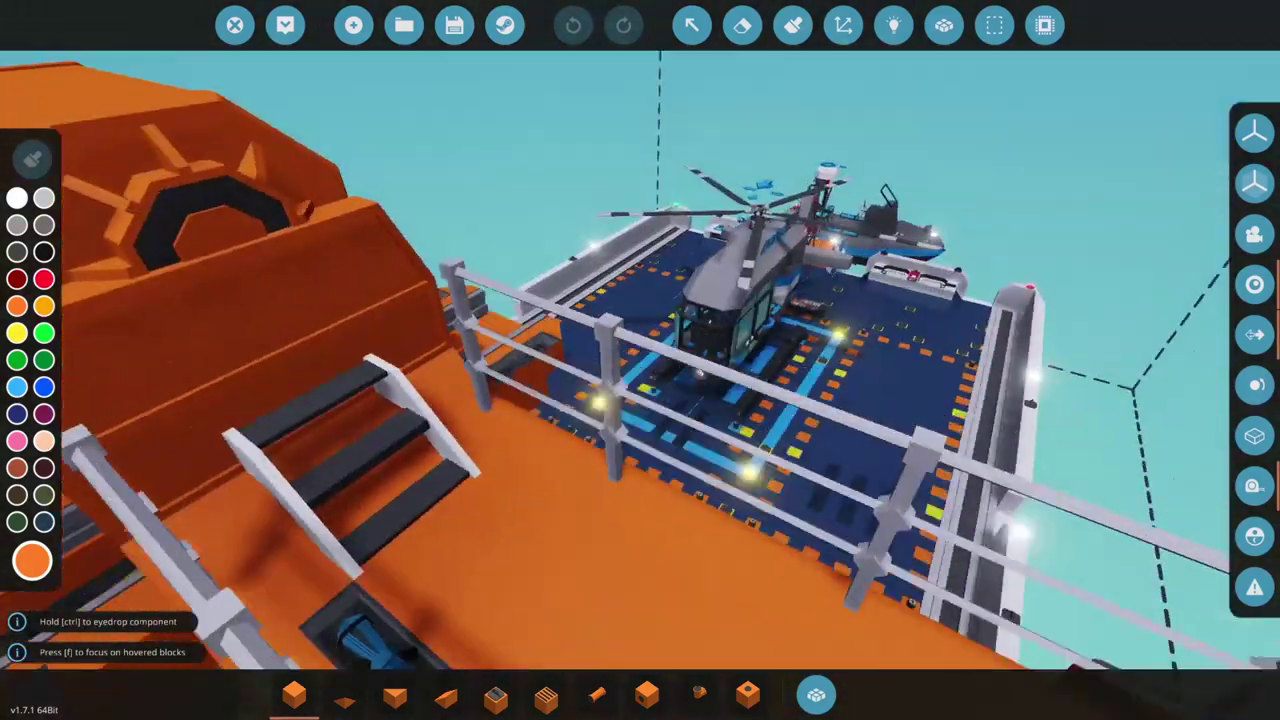
{"action": "key", "text": "a"}
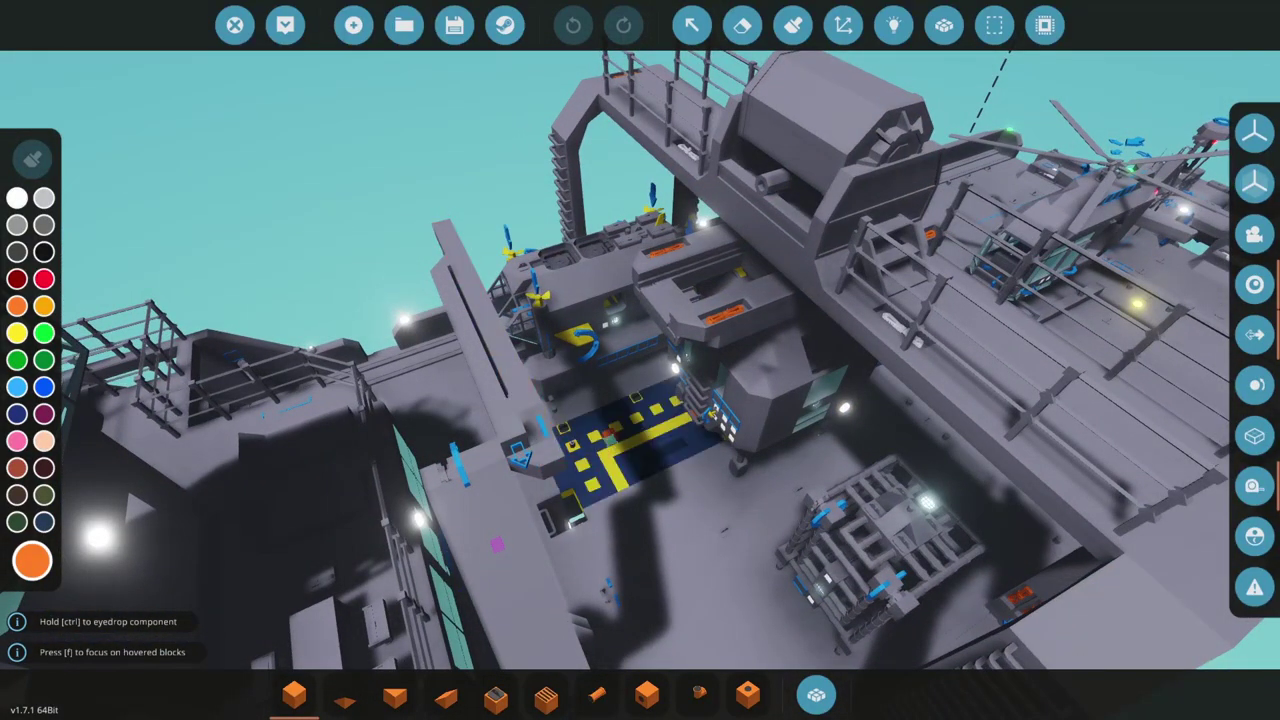
{"action": "key", "text": "s"}
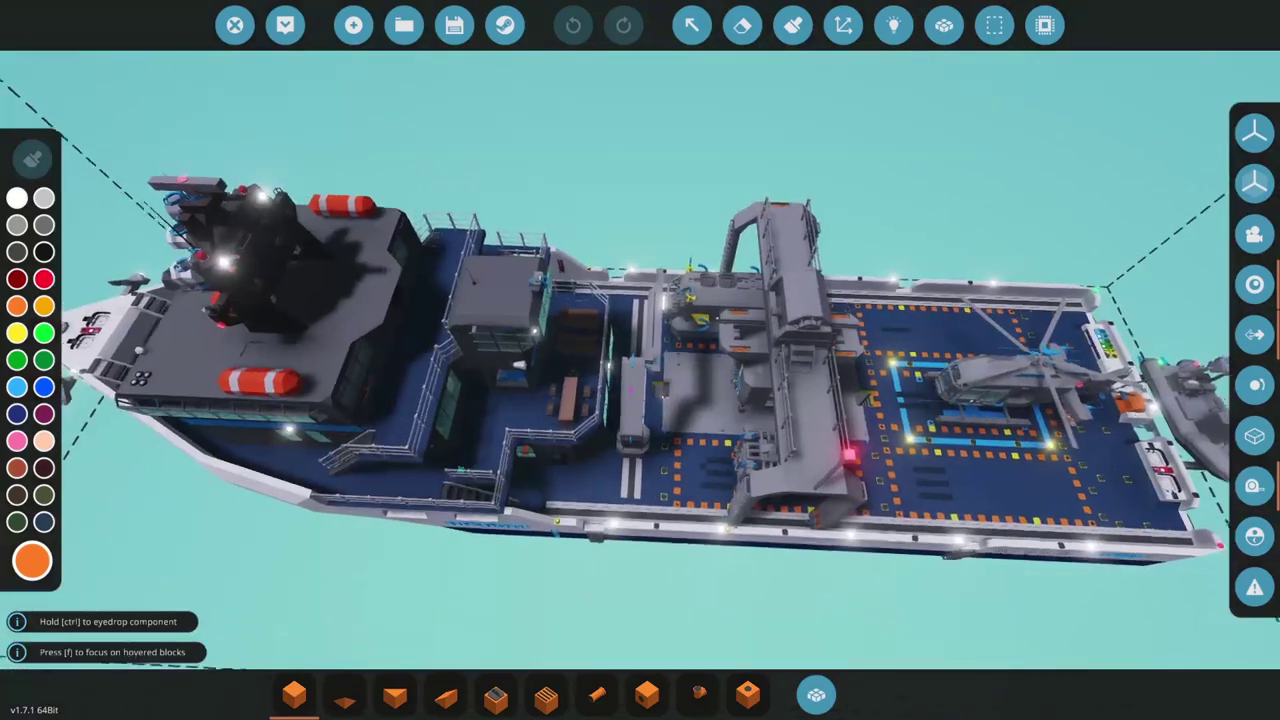
Step: Examine the small crane's boom sections up close from both sides of the beam
{"action": "key", "text": "w"}
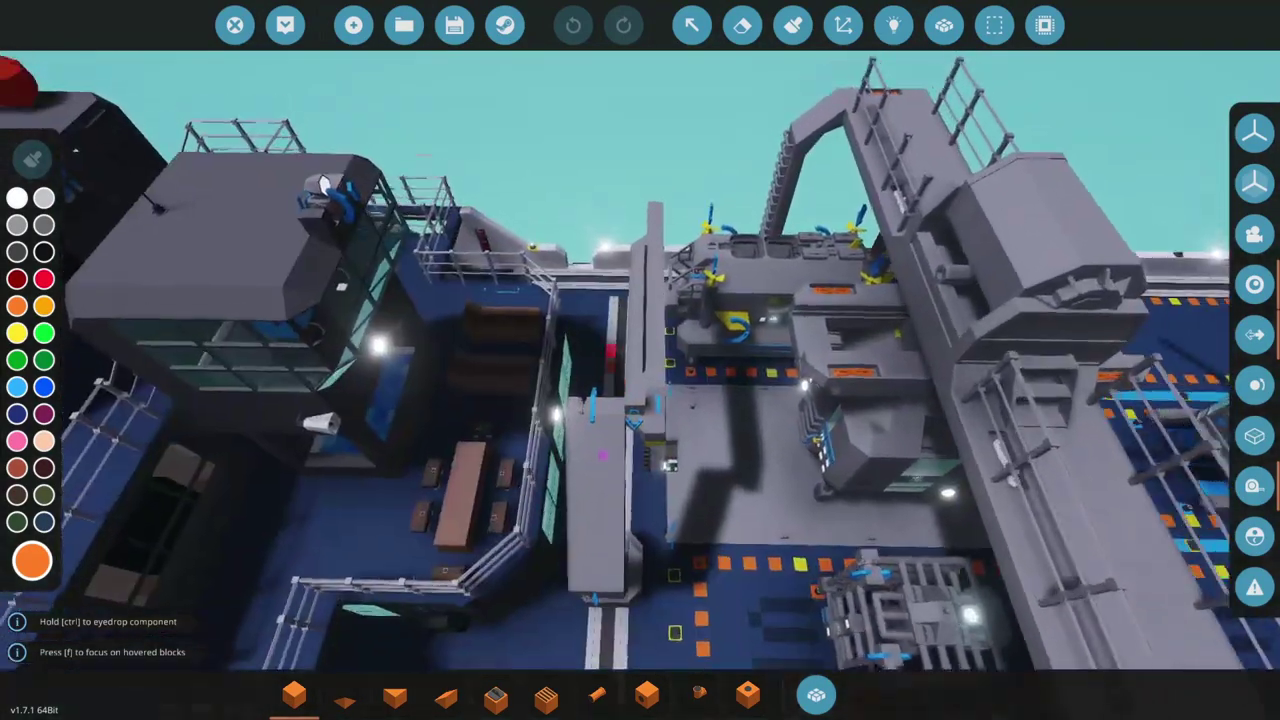
{"action": "key", "text": "w"}
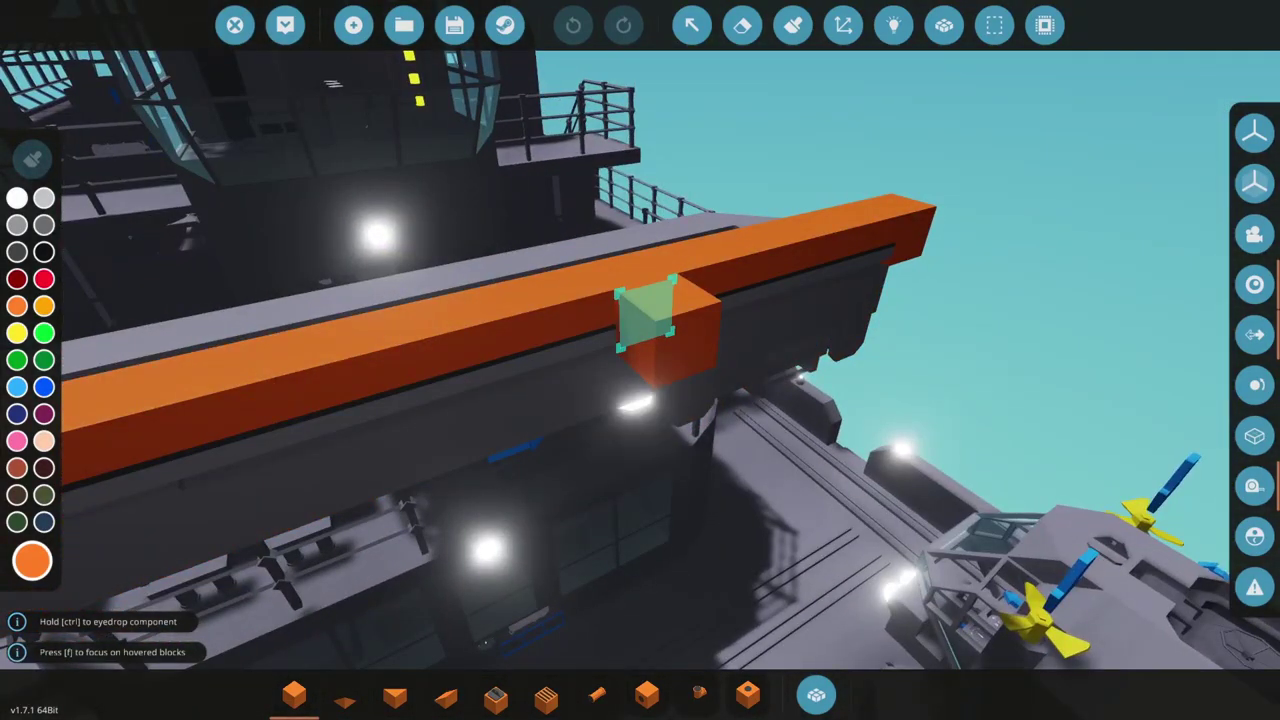
{"action": "key", "text": "w"}
{"action": "key", "text": "s"}
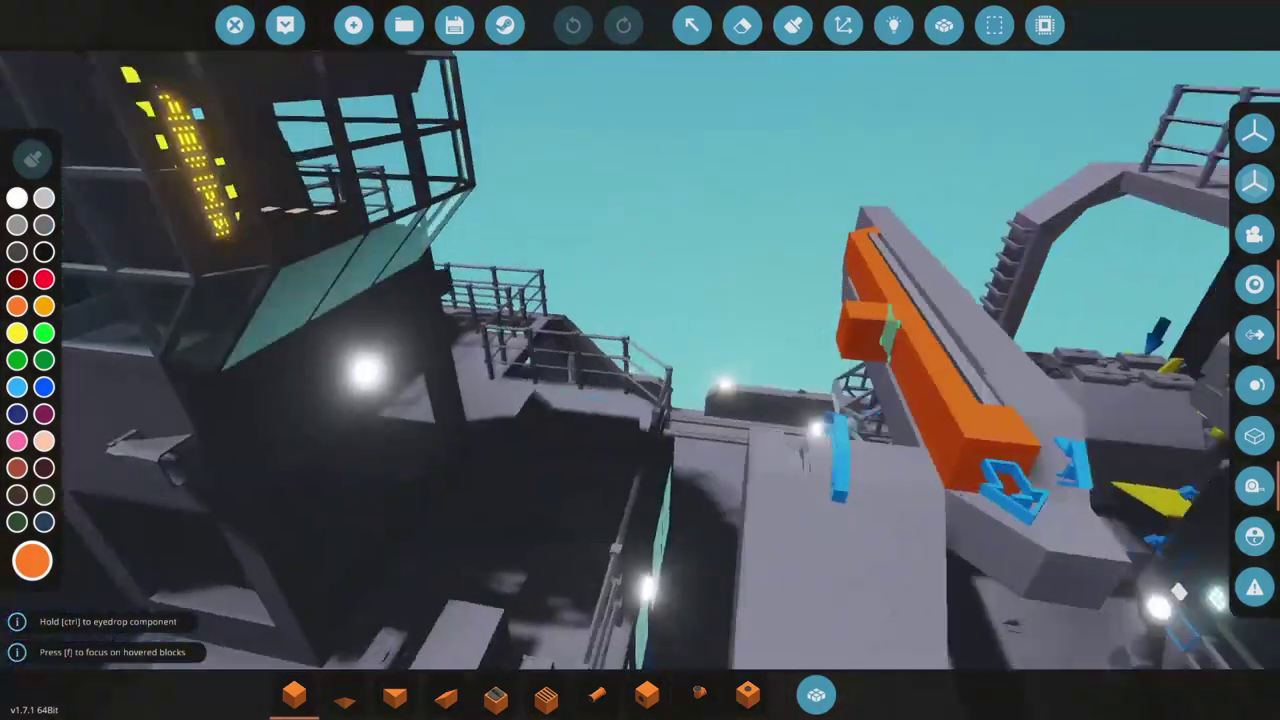
{"action": "key", "text": "s"}
{"action": "key", "text": "s"}
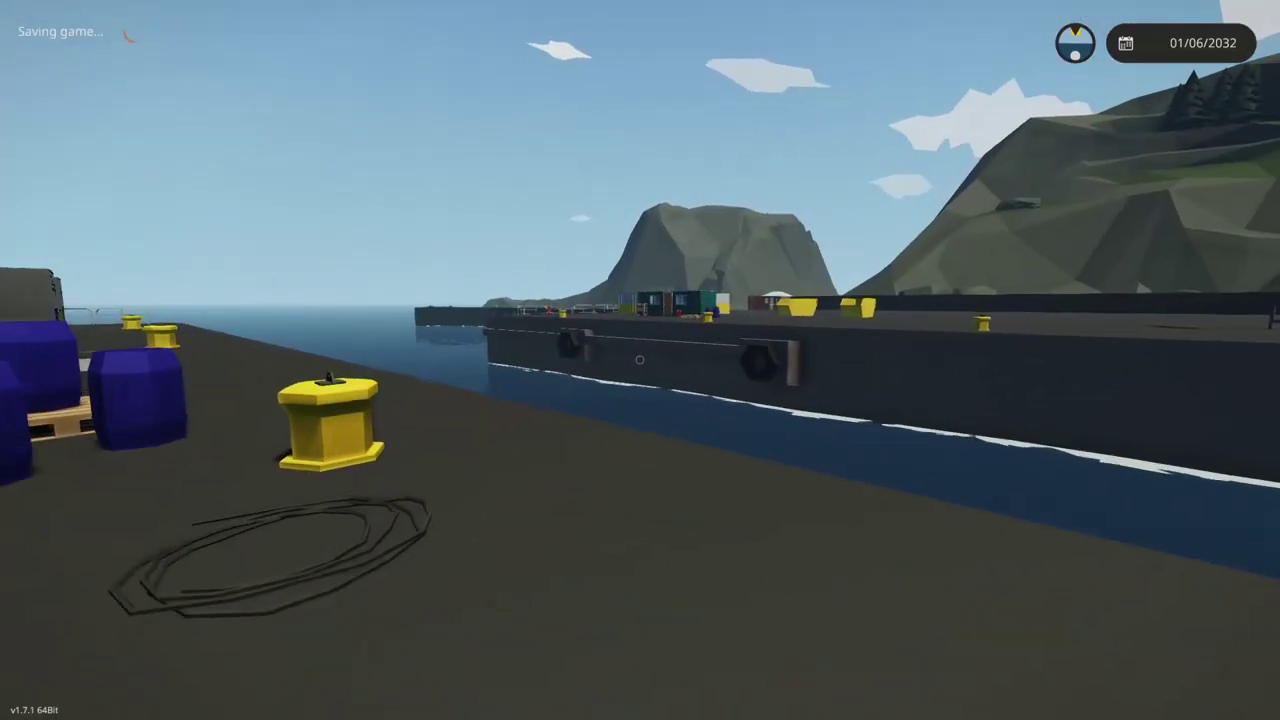
Step: Board the spawned ship at the dock and walk across its deck to the small orange crane
{"action": "key", "text": "w"}
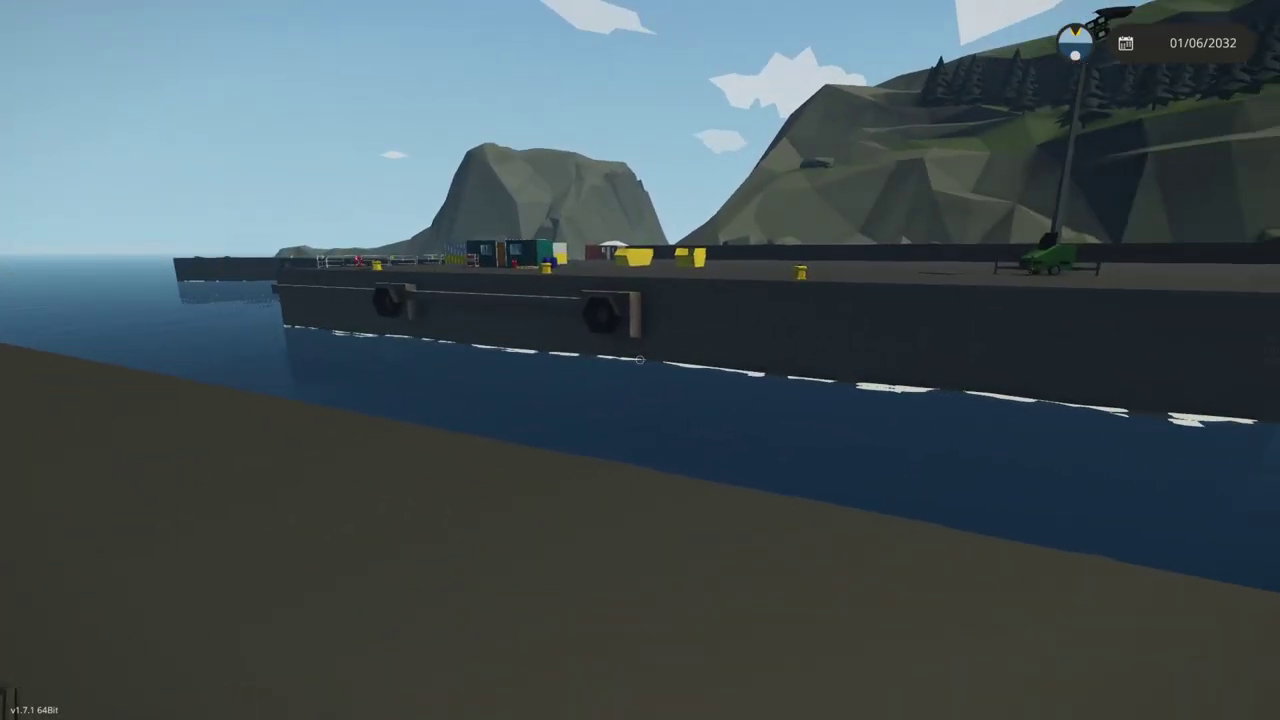
{"action": "key", "text": "w"}
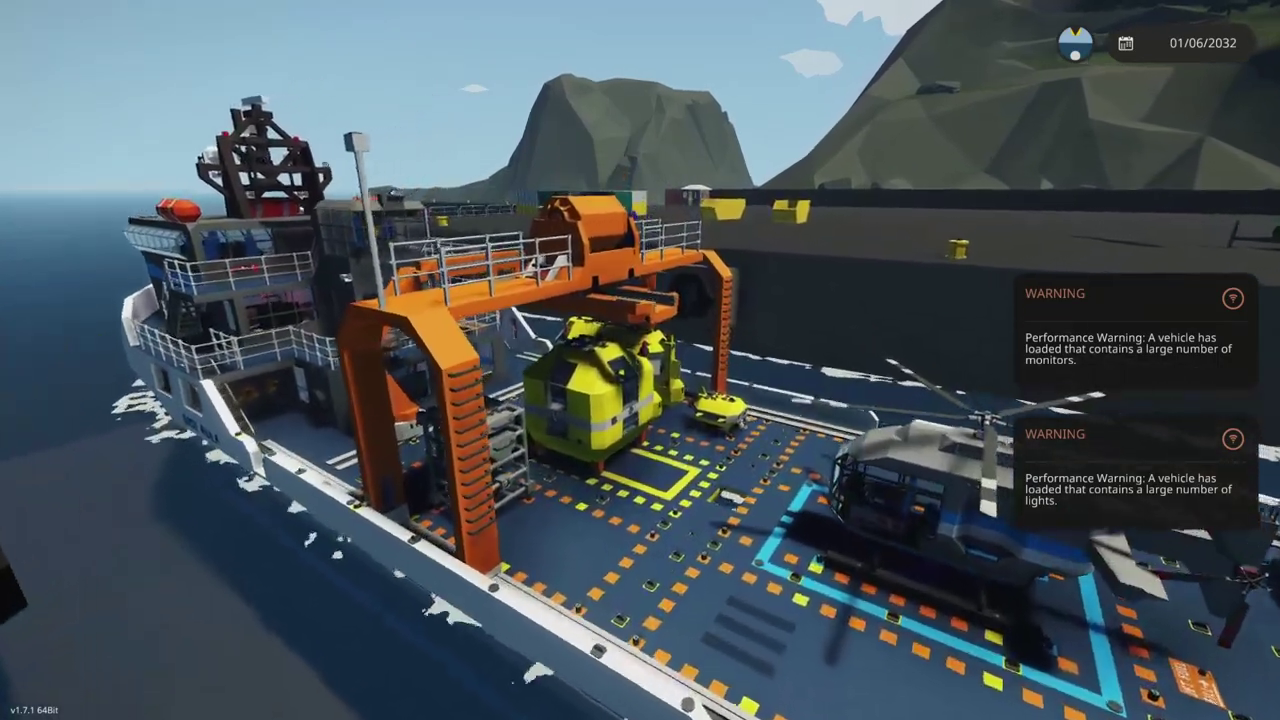
{"action": "key", "text": "w"}
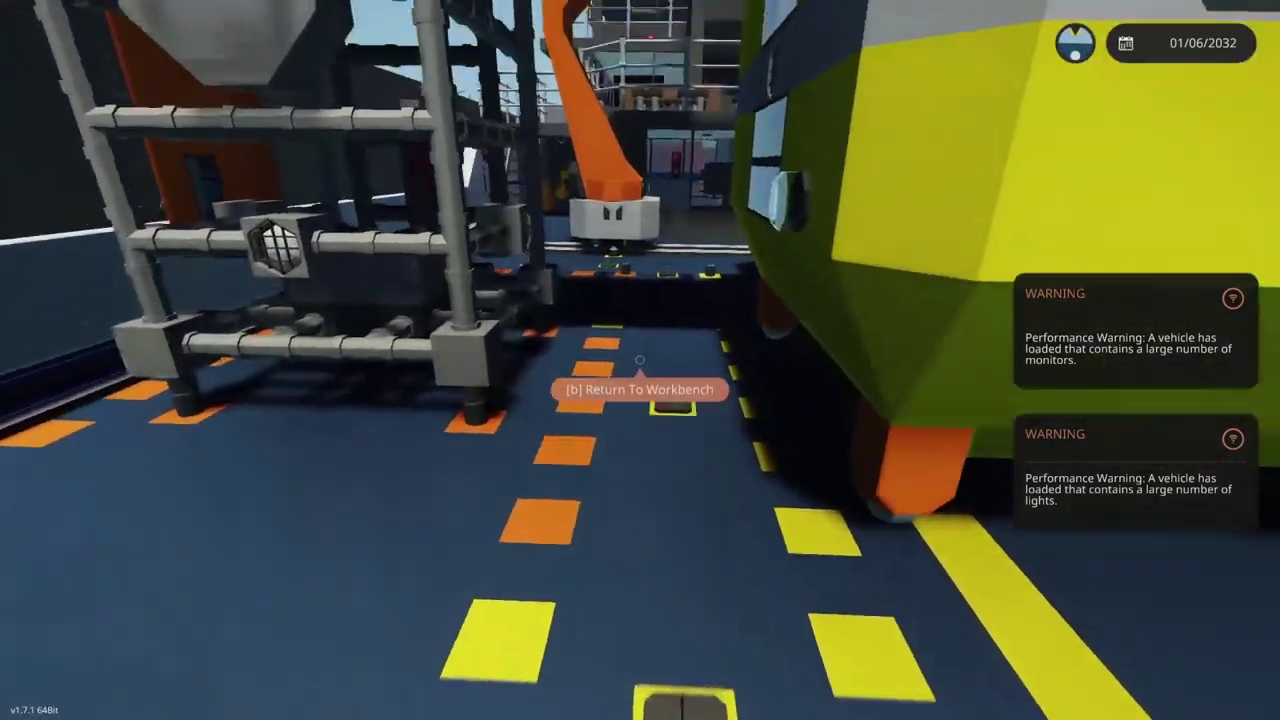
{"action": "key", "text": "w"}
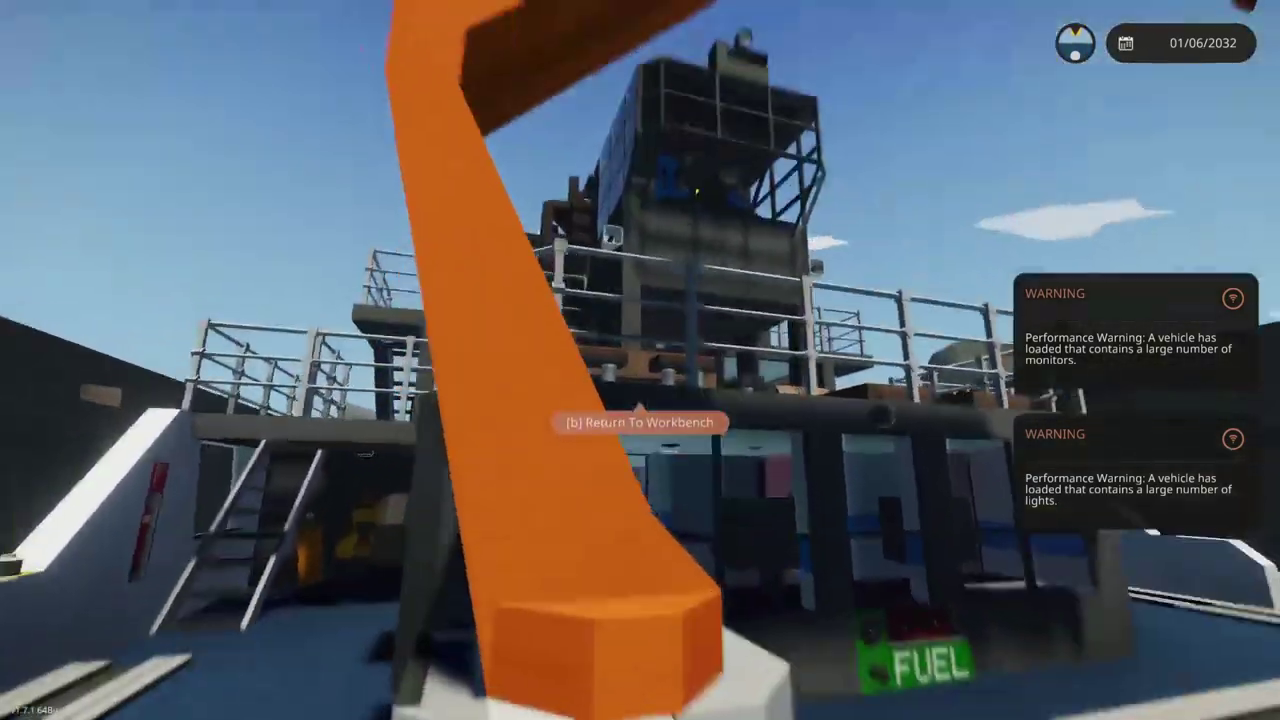
{"action": "key", "text": "w"}
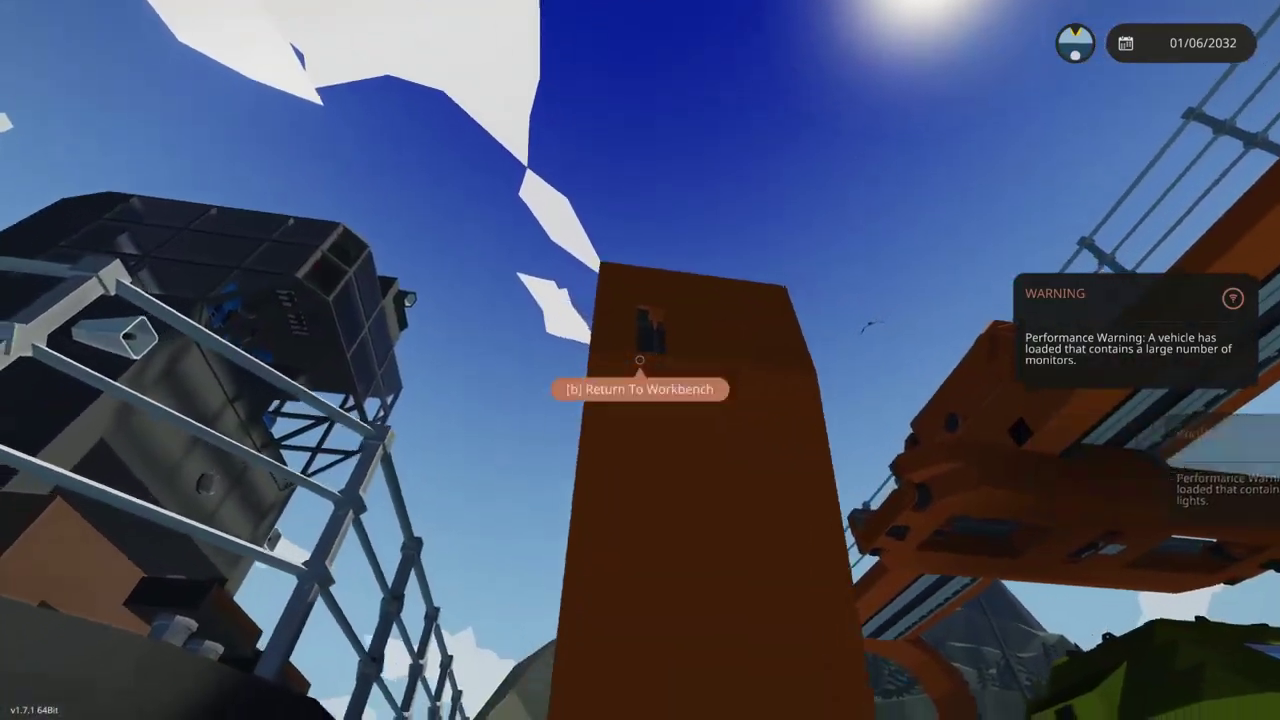
Step: Walk around the small crane's base on deck and inspect its column and boom from below
{"action": "key", "text": "w"}
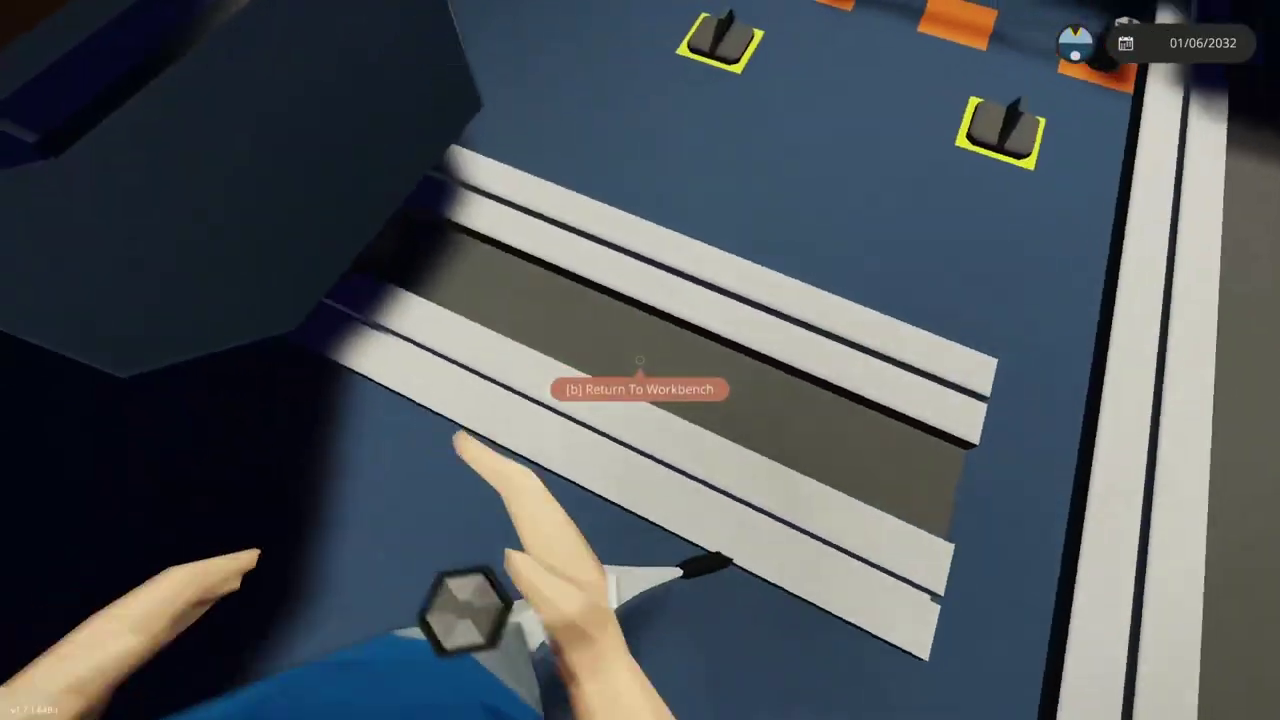
{"action": "key", "text": "a"}
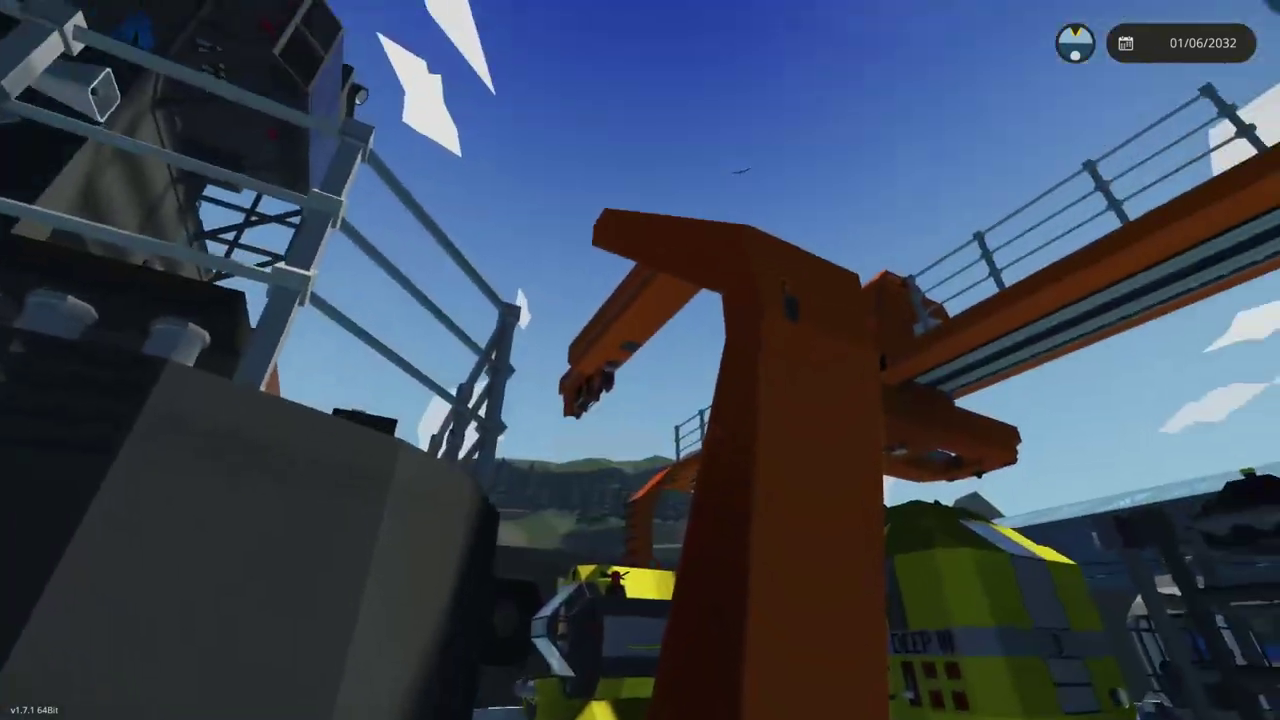
{"action": "key", "text": "w"}
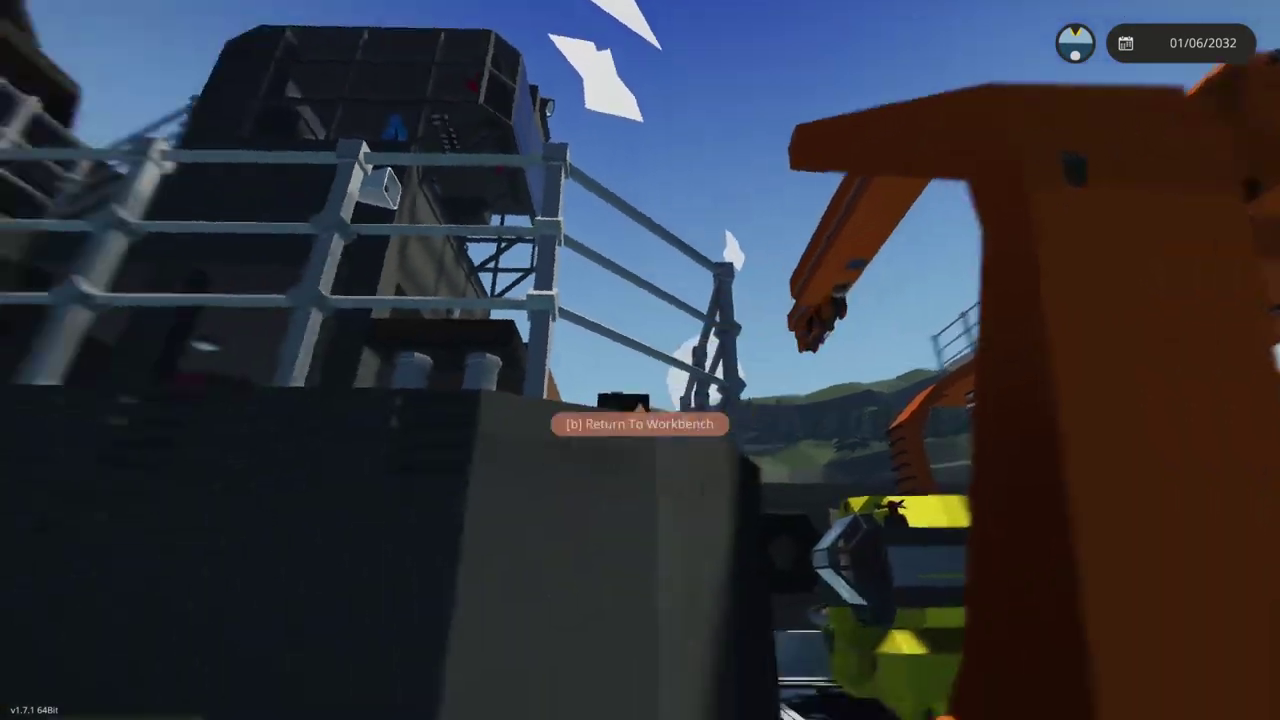
Step: Climb the ship's outer stairs to the crane cabin and take the Small Crane Operator seat
{"action": "key", "text": "w"}
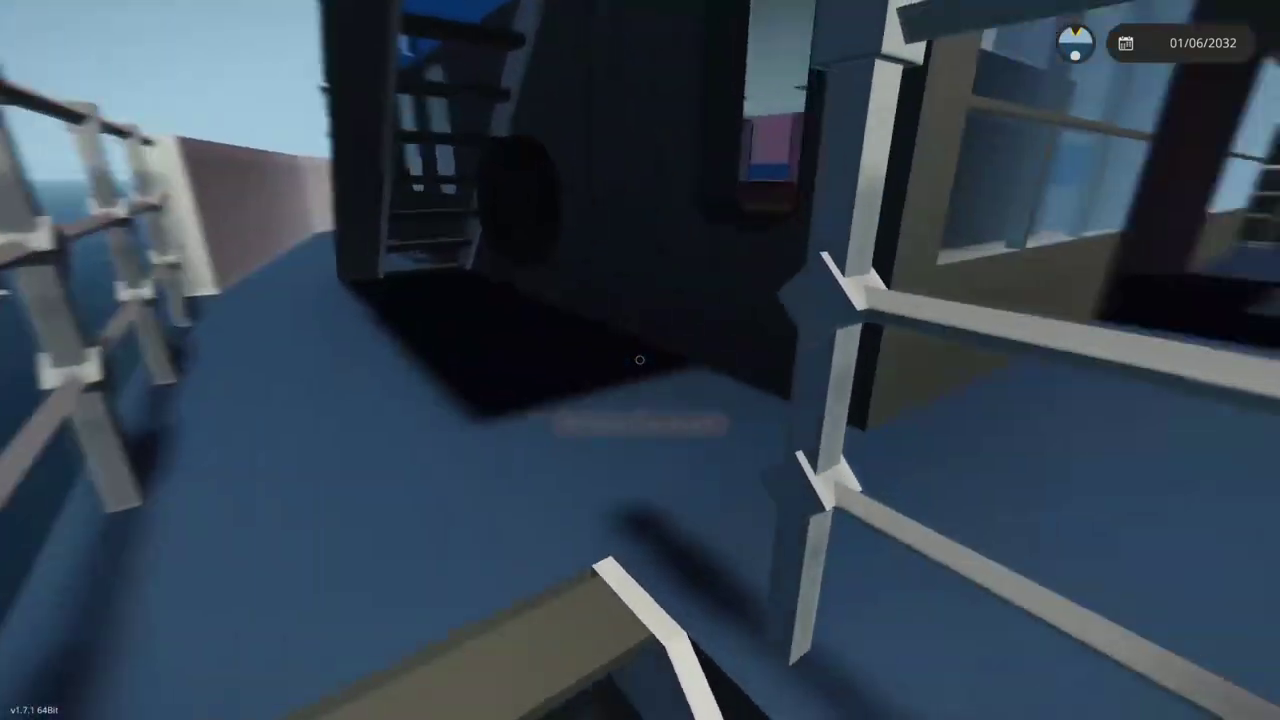
{"action": "key", "text": "w"}
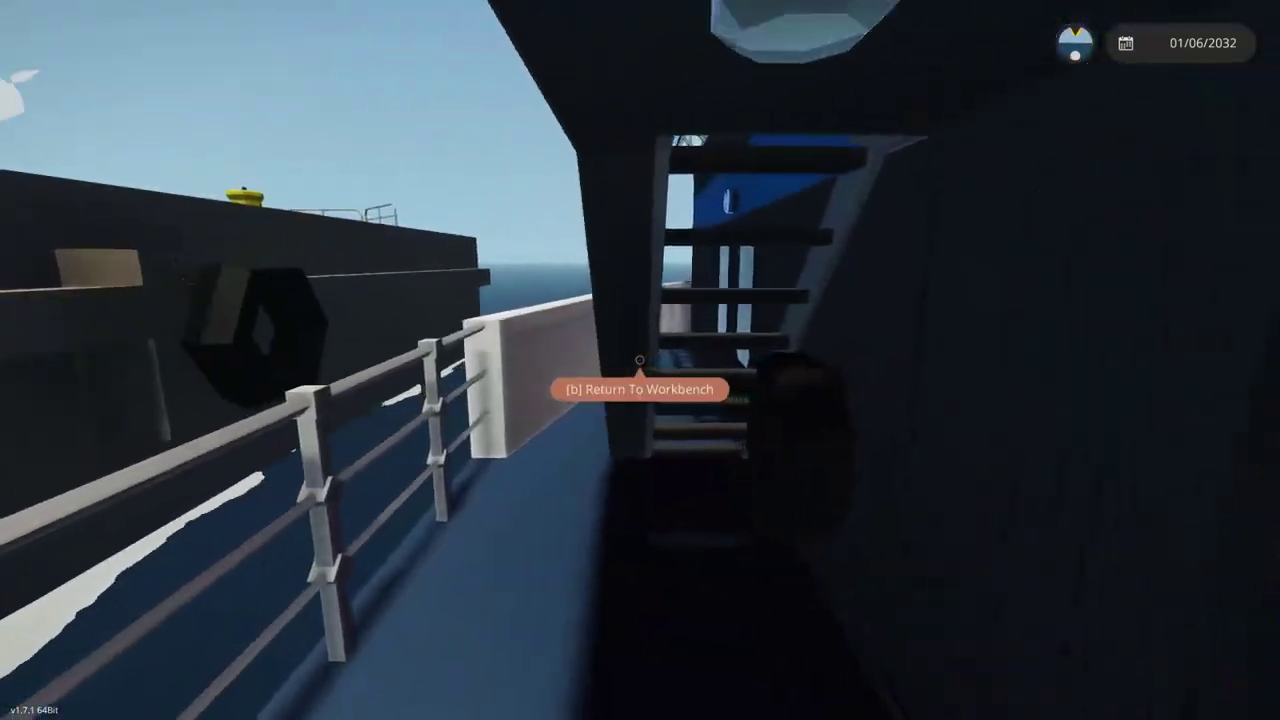
{"action": "key", "text": "w"}
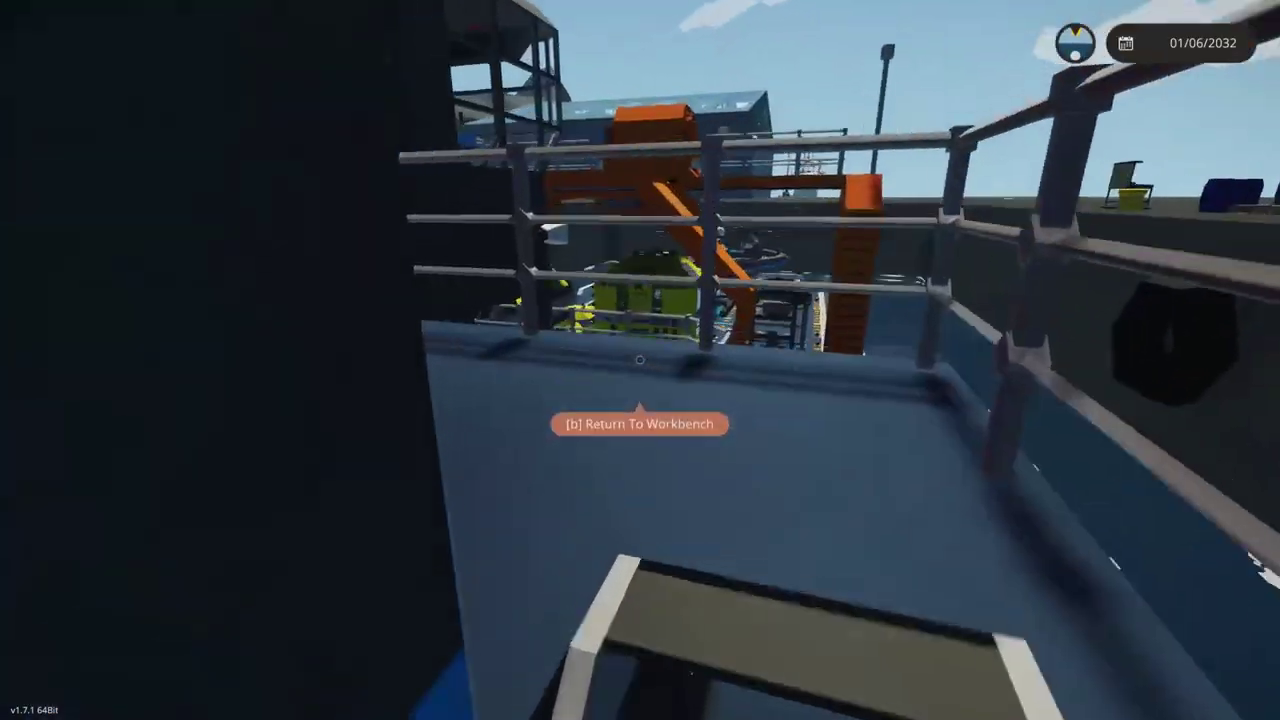
{"action": "key", "text": "w"}
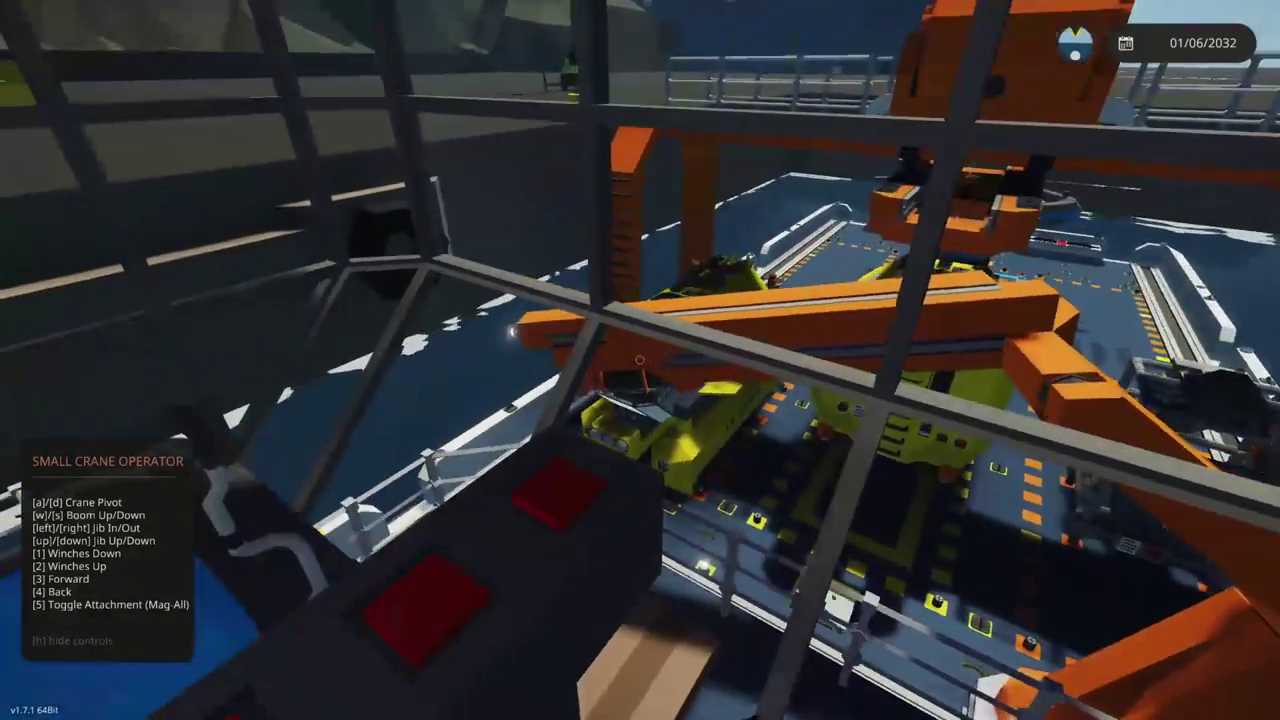
Step: Inspect the small crane's boom and base from the external camera at different distances while occupying the operator seat
{"action": "key", "text": "Tab"}
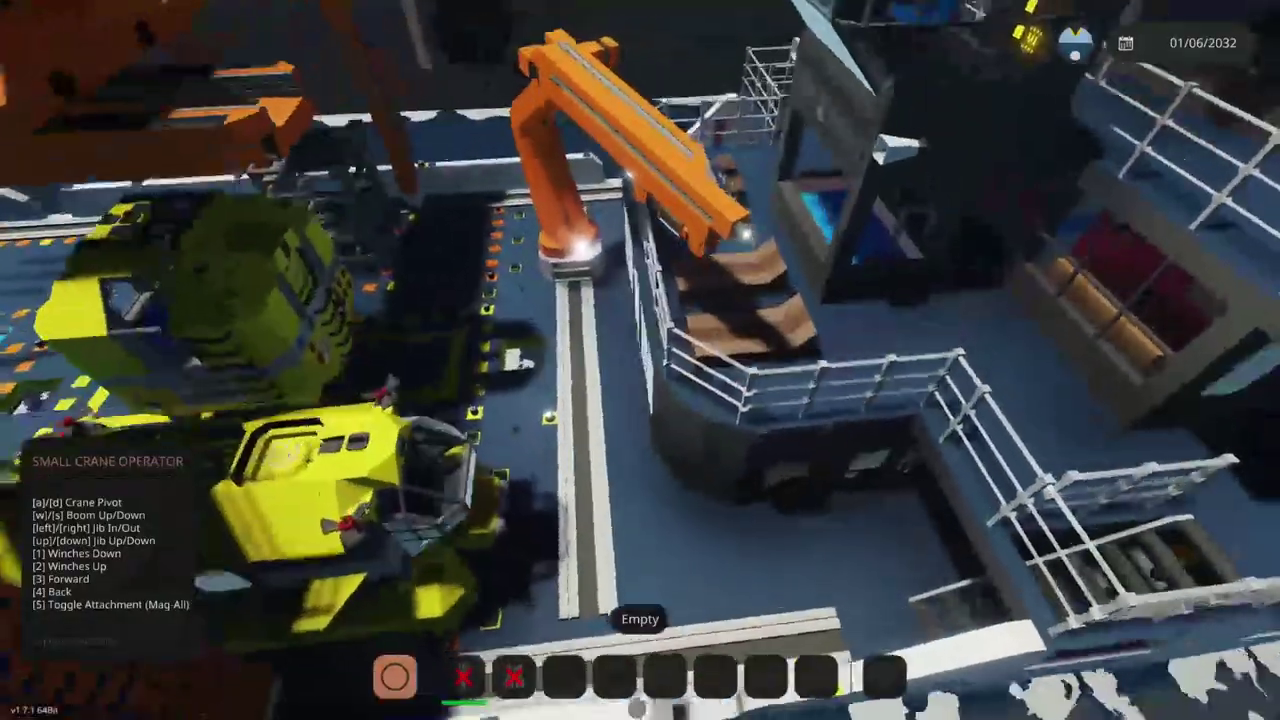
{"action": "scroll", "coordinate": [640, 360], "scroll_direction": "down", "scroll_amount": 5}
{"action": "scroll", "coordinate": [640, 360], "scroll_direction": "up", "scroll_amount": 5}
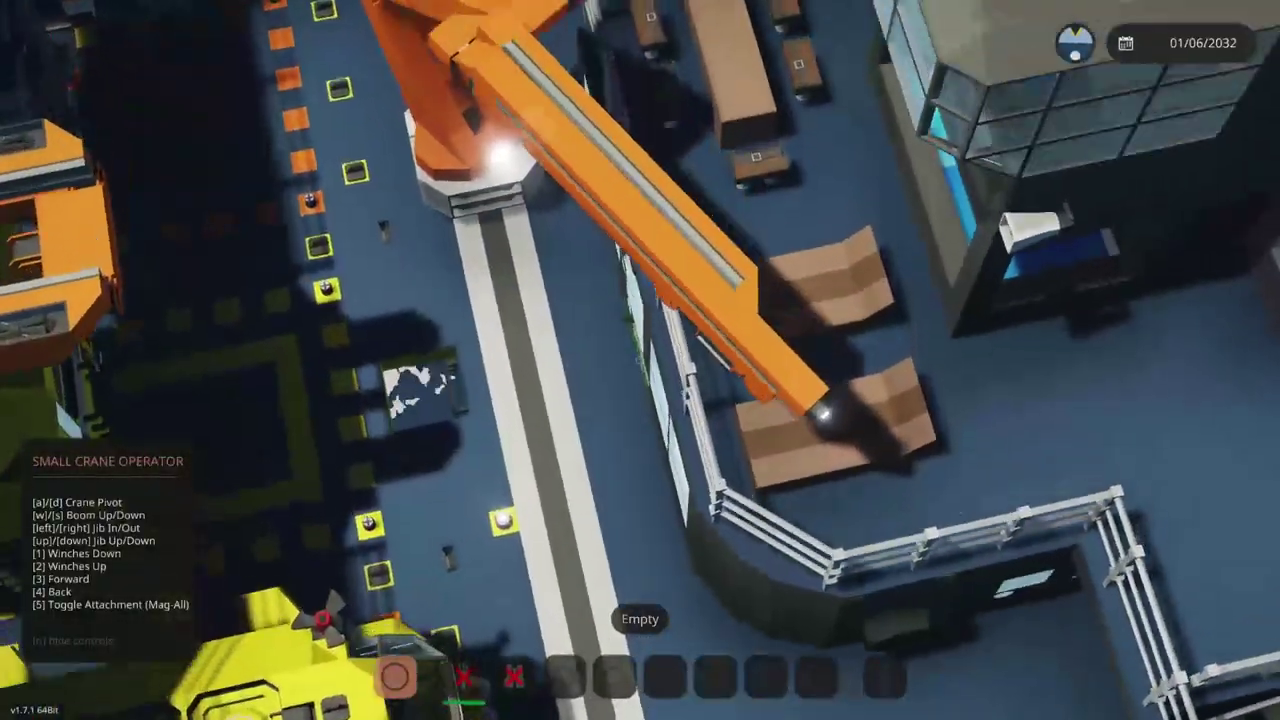
{"action": "scroll", "coordinate": [640, 360], "scroll_direction": "down", "scroll_amount": 4}
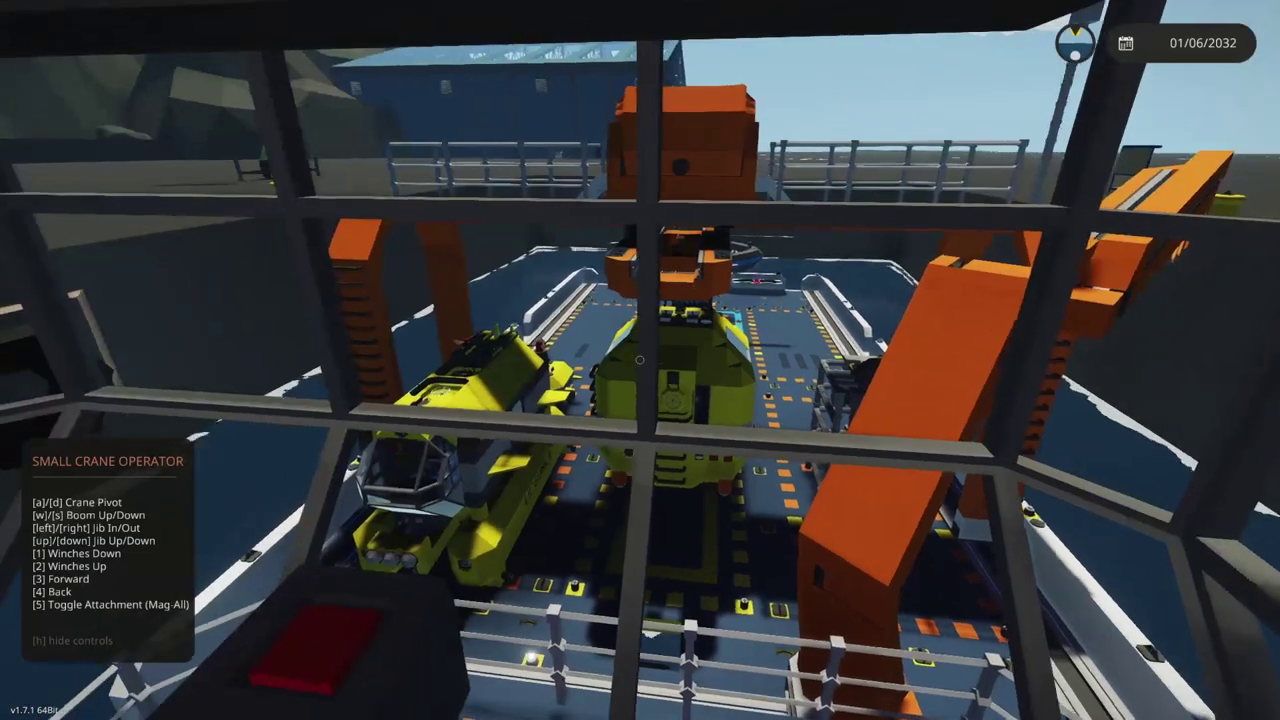
Step: Leave the crane cabin, walk along the outer deck to the bridge and take the Helm to sail out of the dock
{"action": "key", "text": "f"}
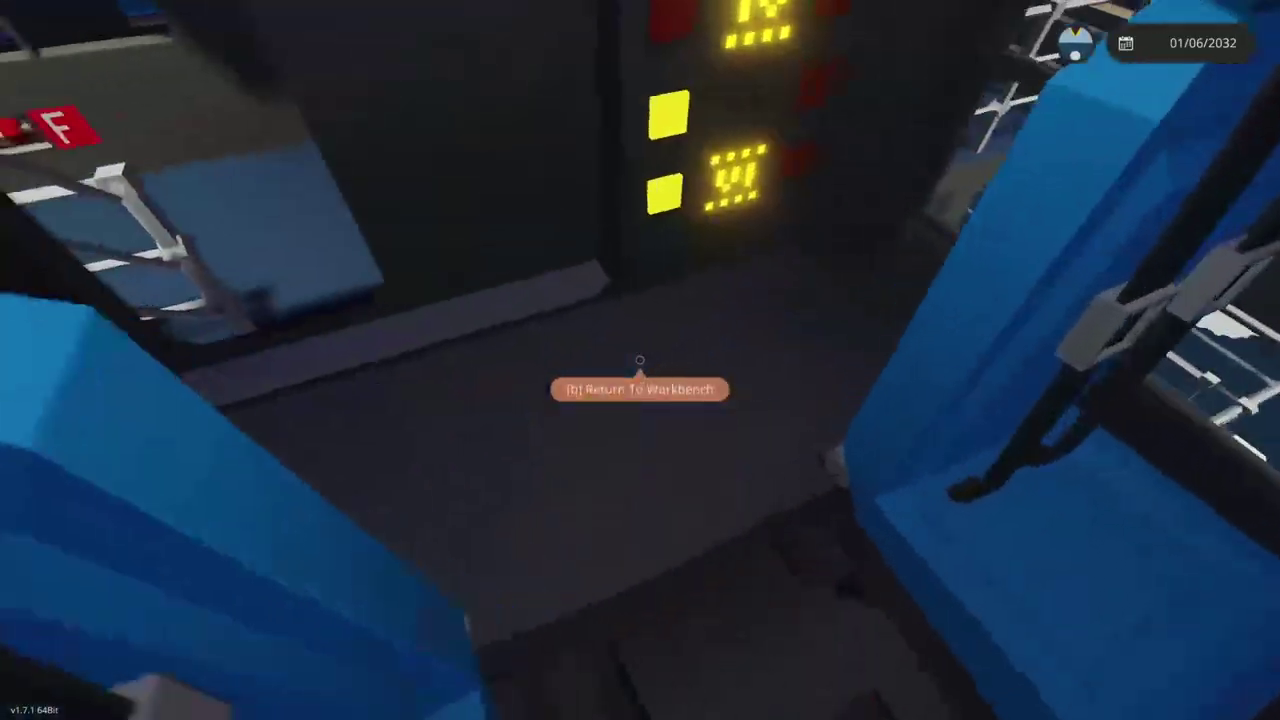
{"action": "key", "text": "w"}
{"action": "key", "text": "w"}
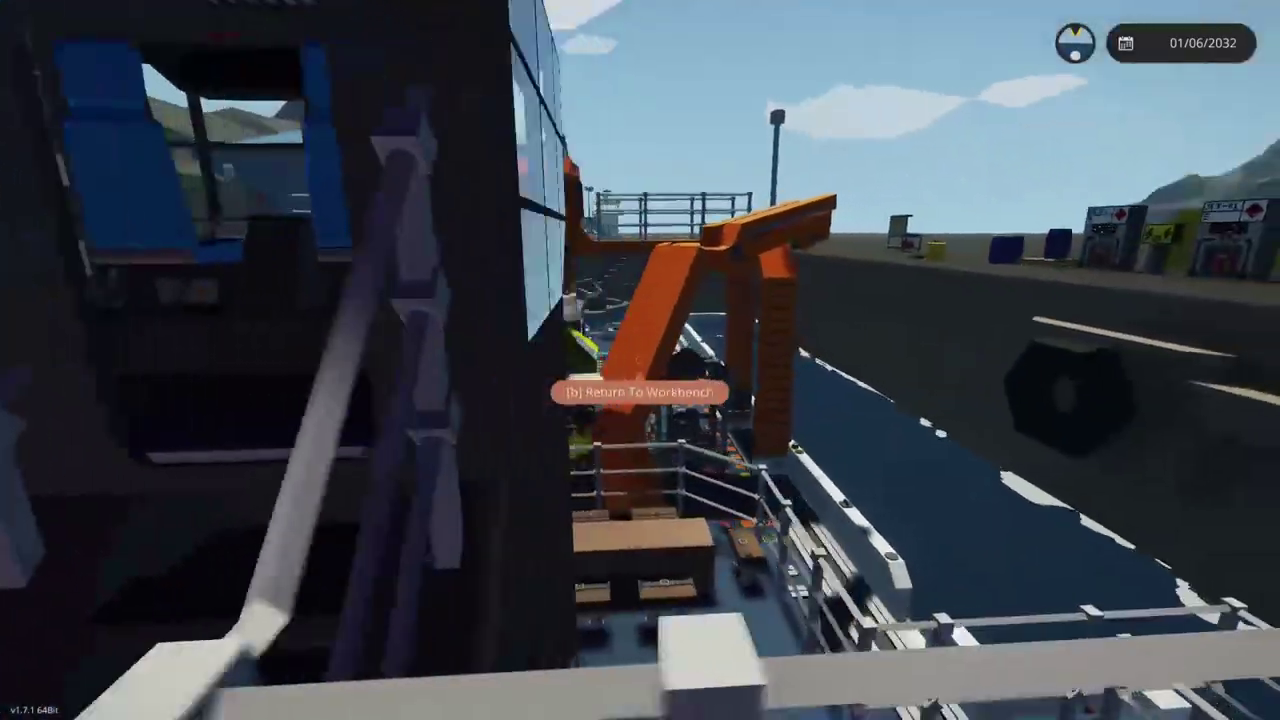
{"action": "key", "text": "z"}
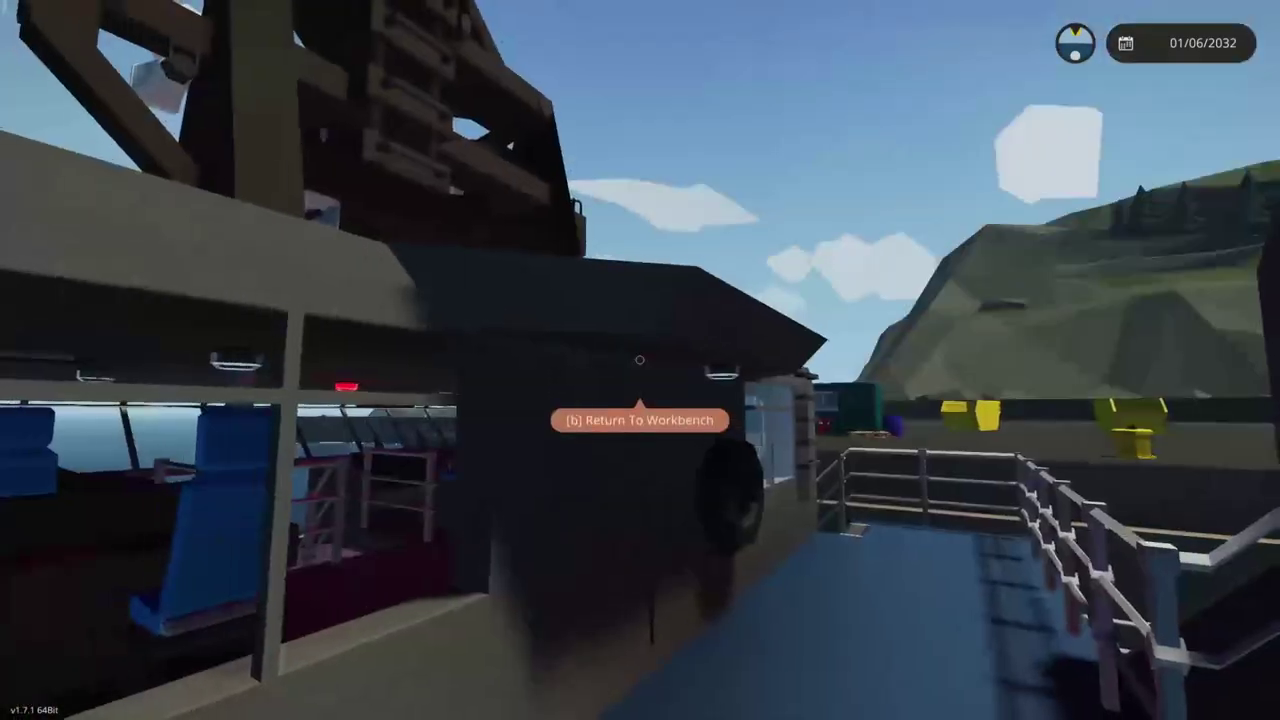
{"action": "key", "text": "w"}
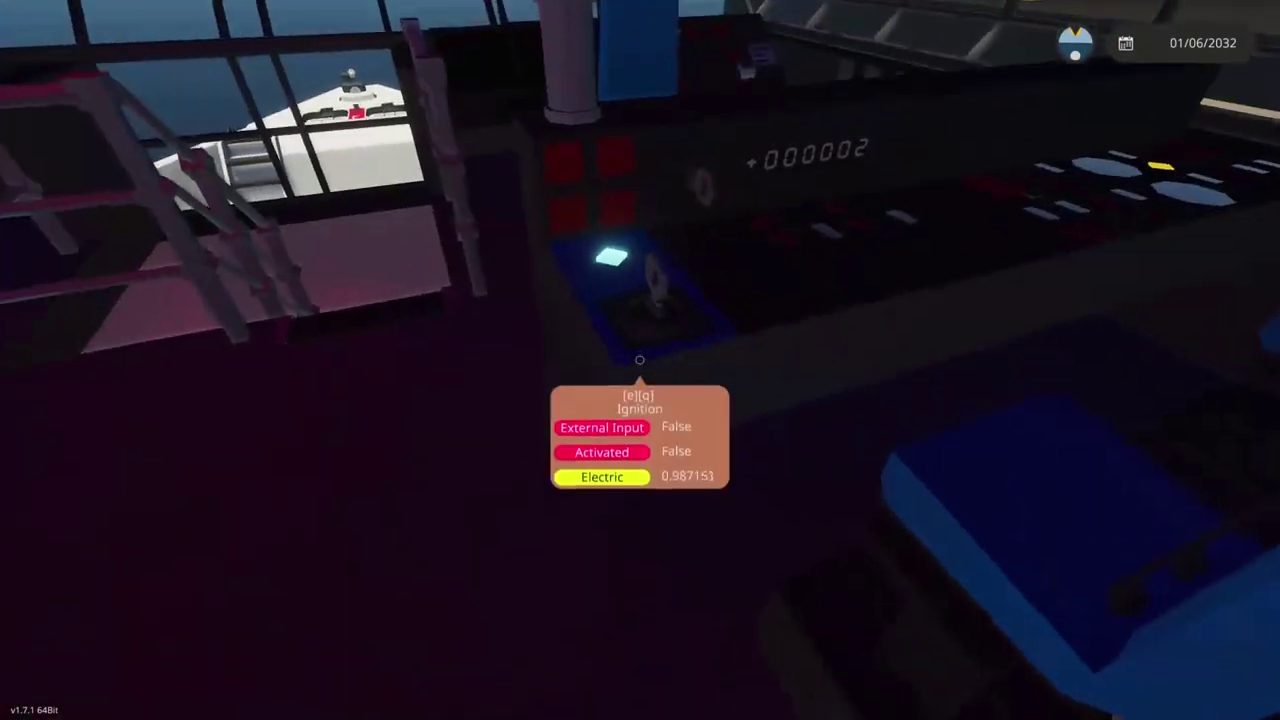
{"action": "key", "text": "f"}
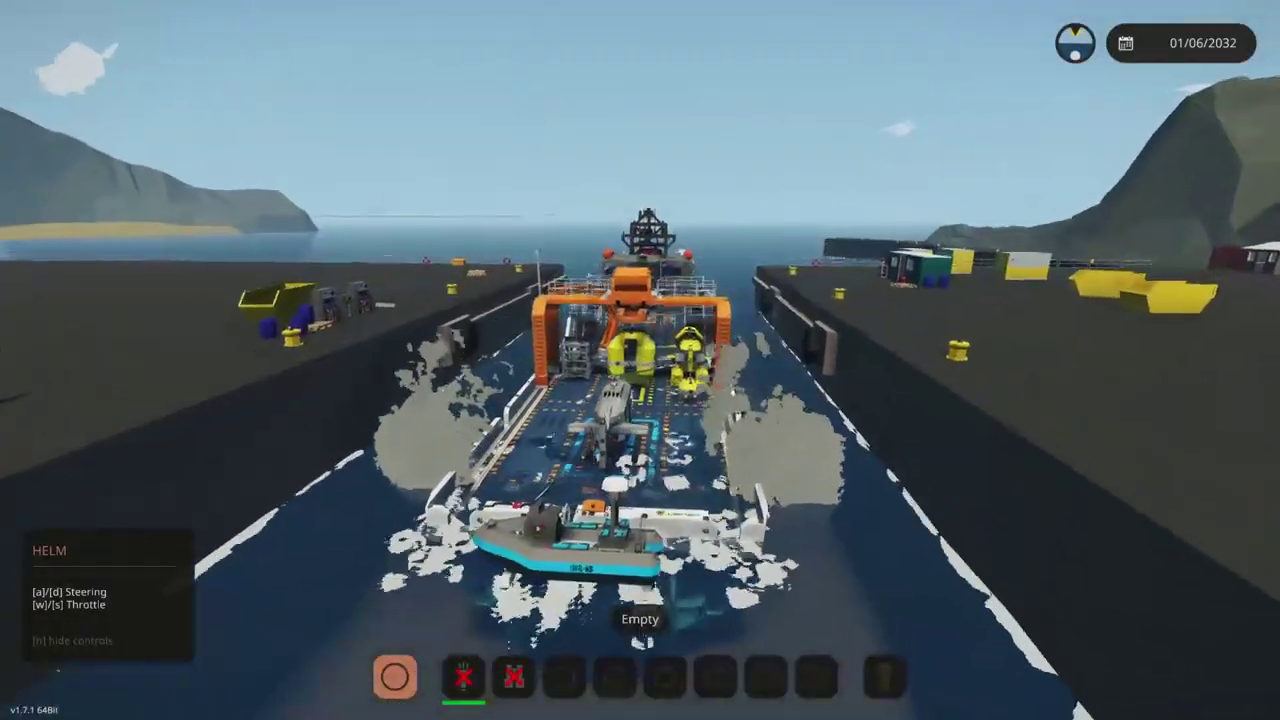
{"action": "scroll", "coordinate": [640, 360], "scroll_direction": "up", "scroll_amount": 5}
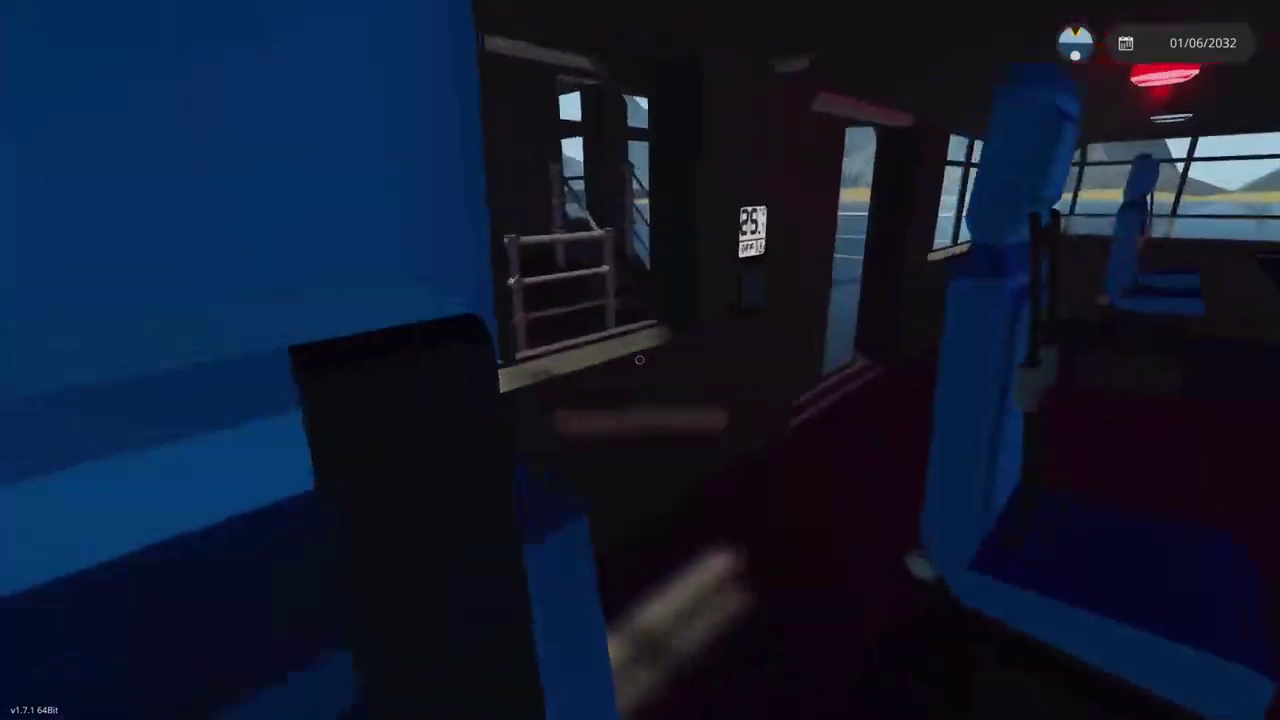
Step: Walk from the bridge onto the outer deck and view the whole ship at sea from the external camera
{"action": "key", "text": "w"}
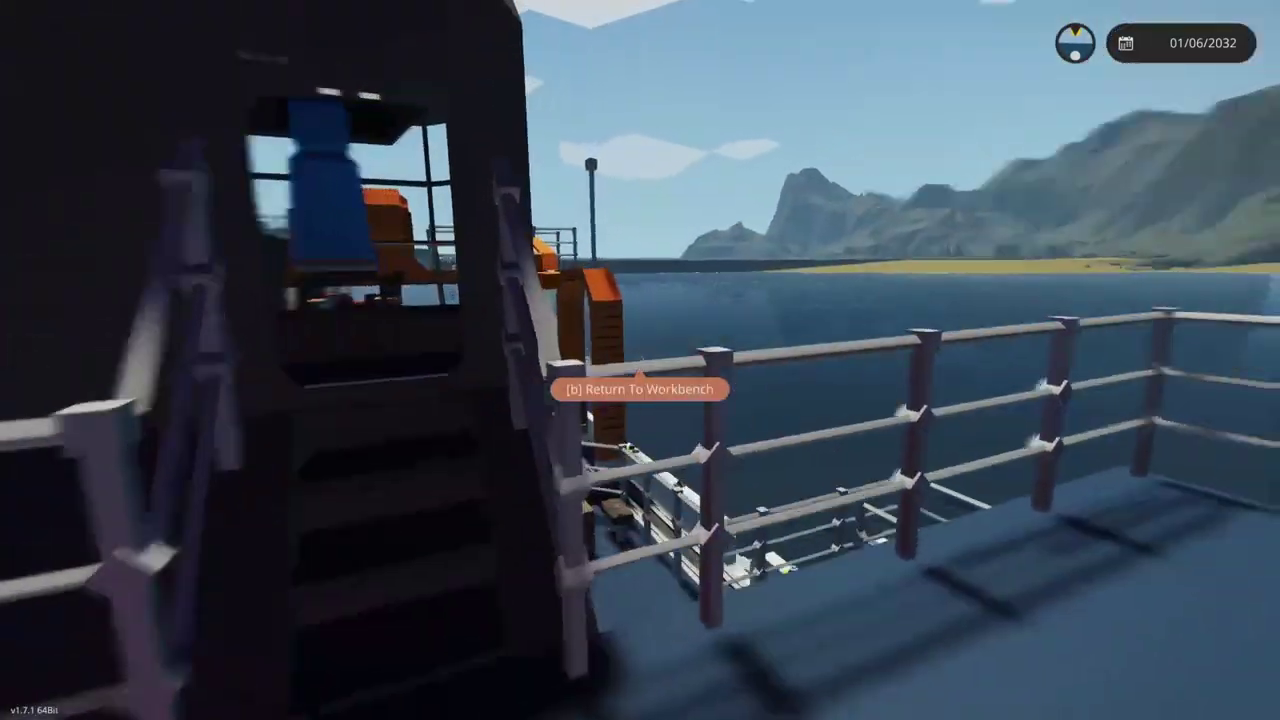
{"action": "key", "text": "w"}
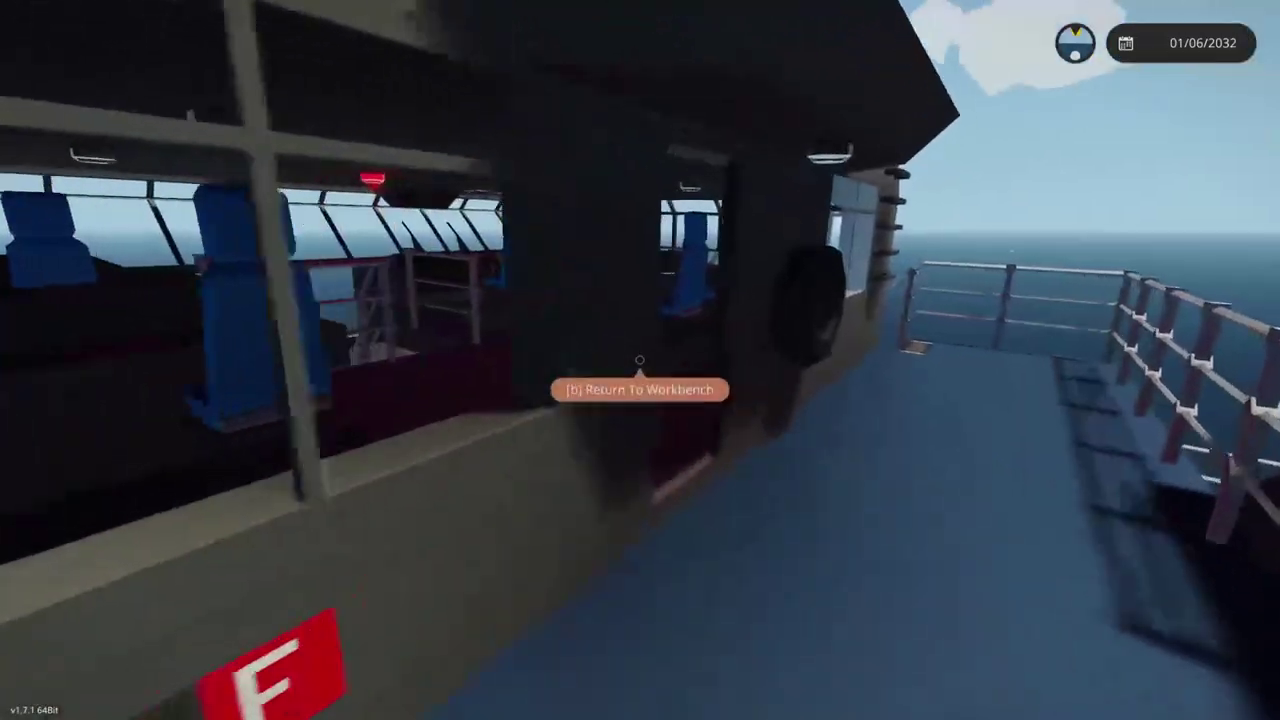
{"action": "key", "text": "w"}
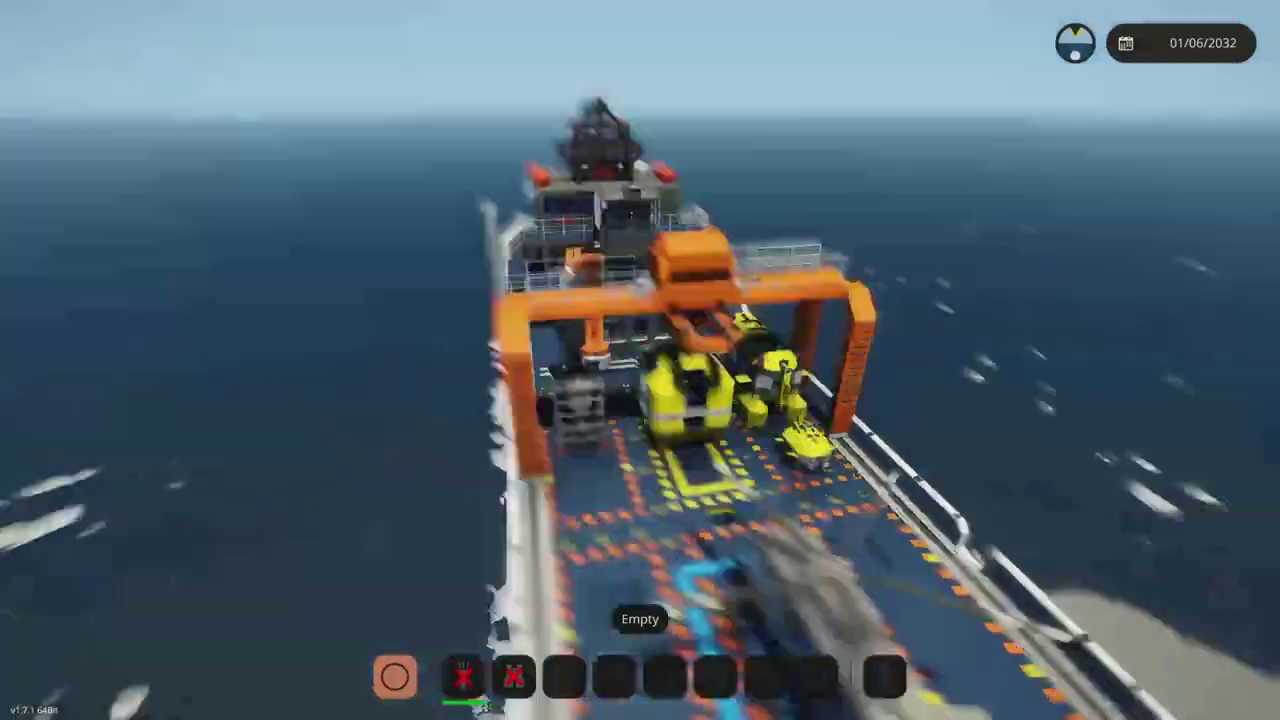
{"action": "scroll", "coordinate": [640, 360], "scroll_direction": "down", "scroll_amount": 3}
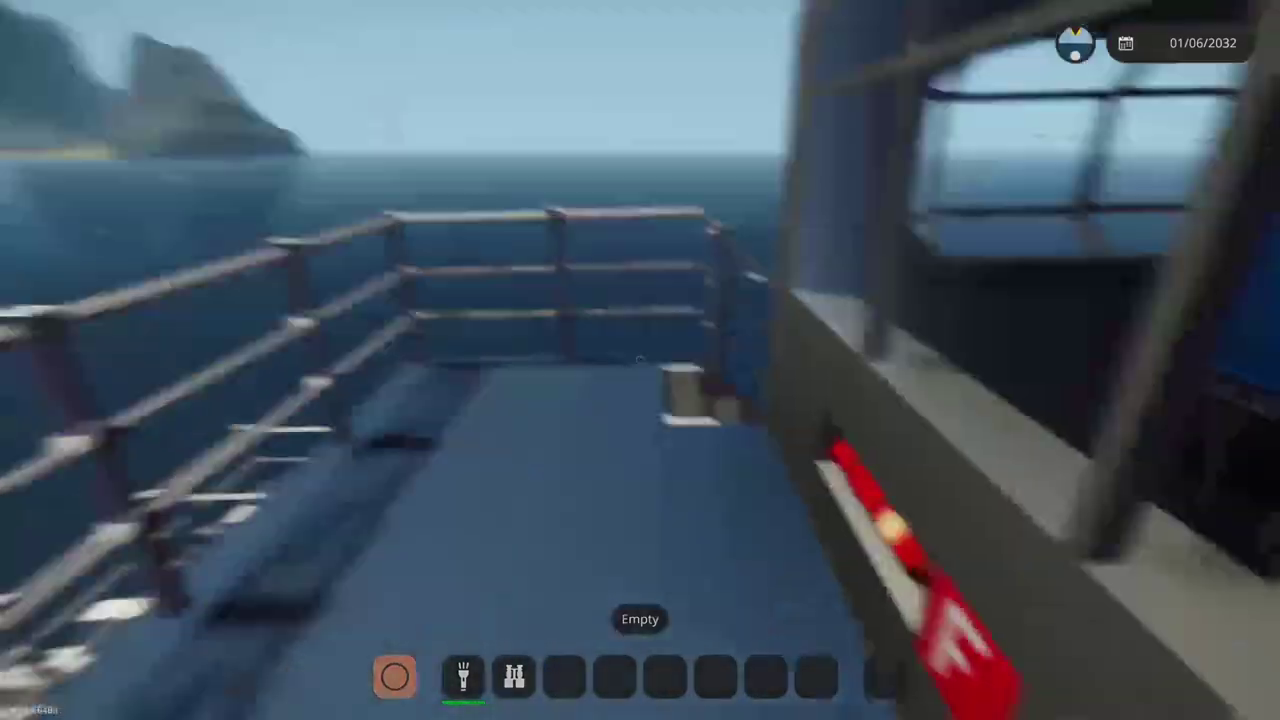
Step: Walk to the rear terrace, look over the cargo deck from the railing and visit the table with the padded seats
{"action": "key", "text": "w"}
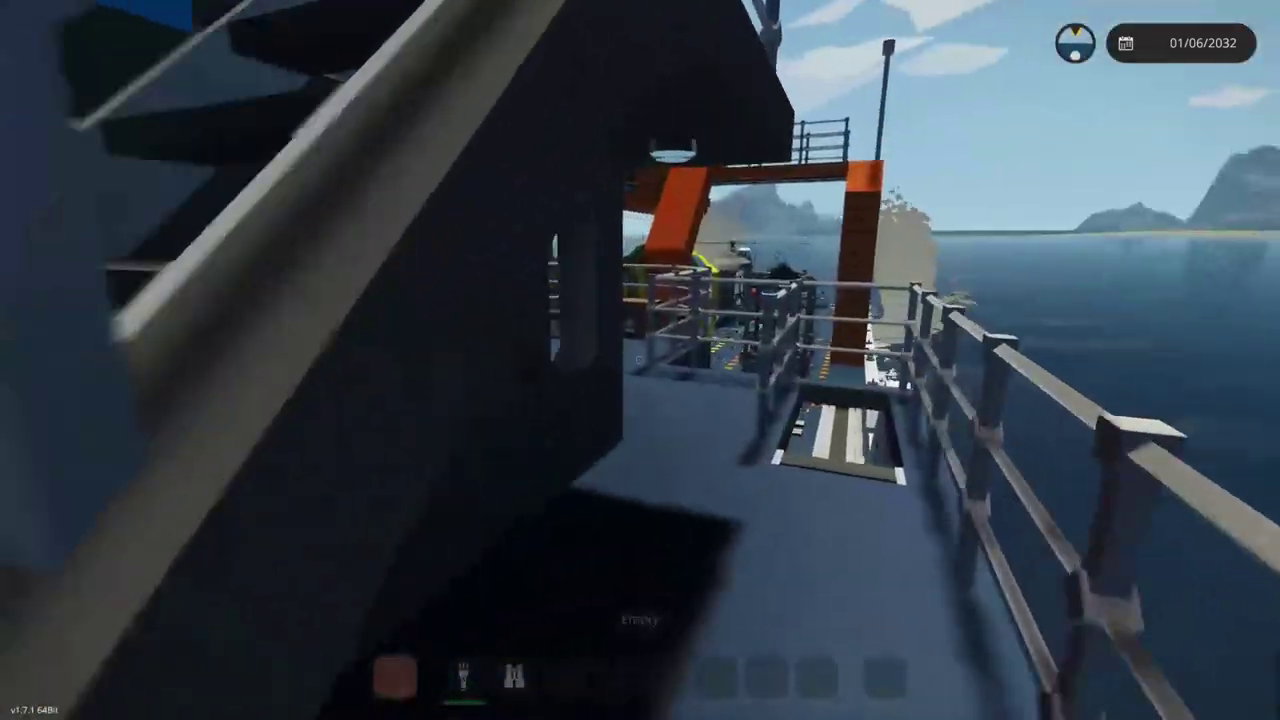
{"action": "key", "text": "w"}
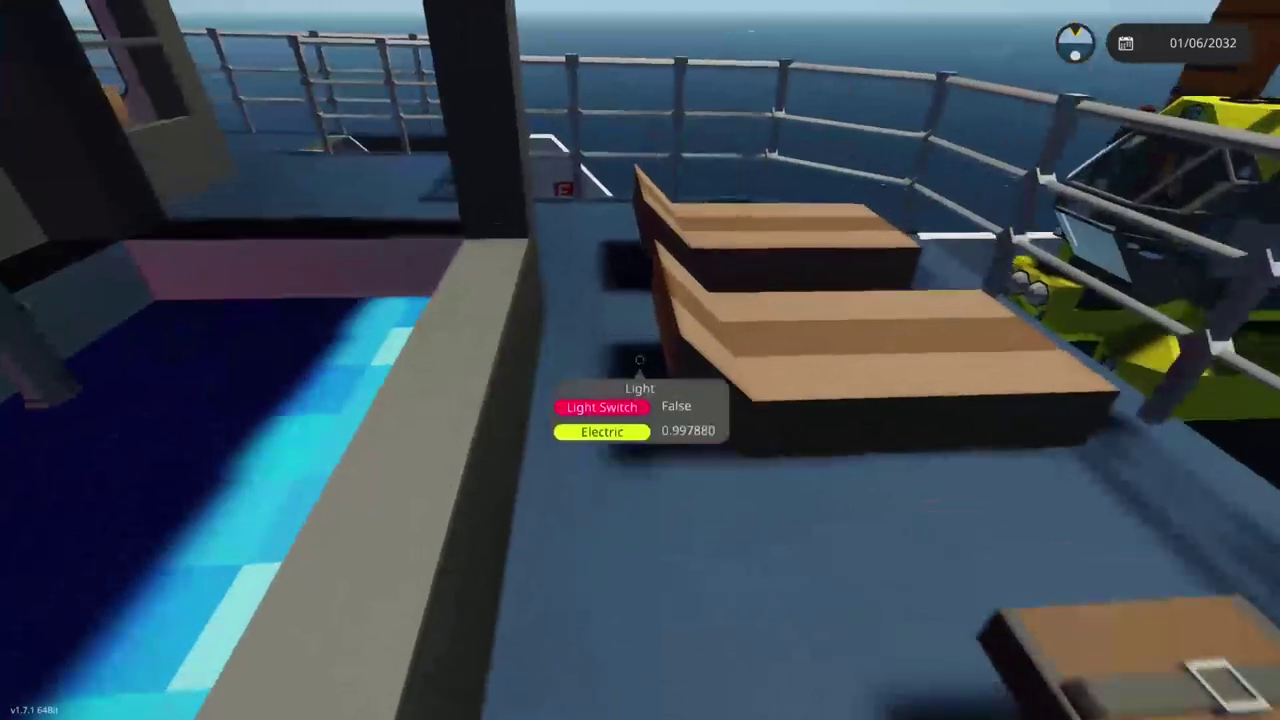
{"action": "key", "text": "w"}
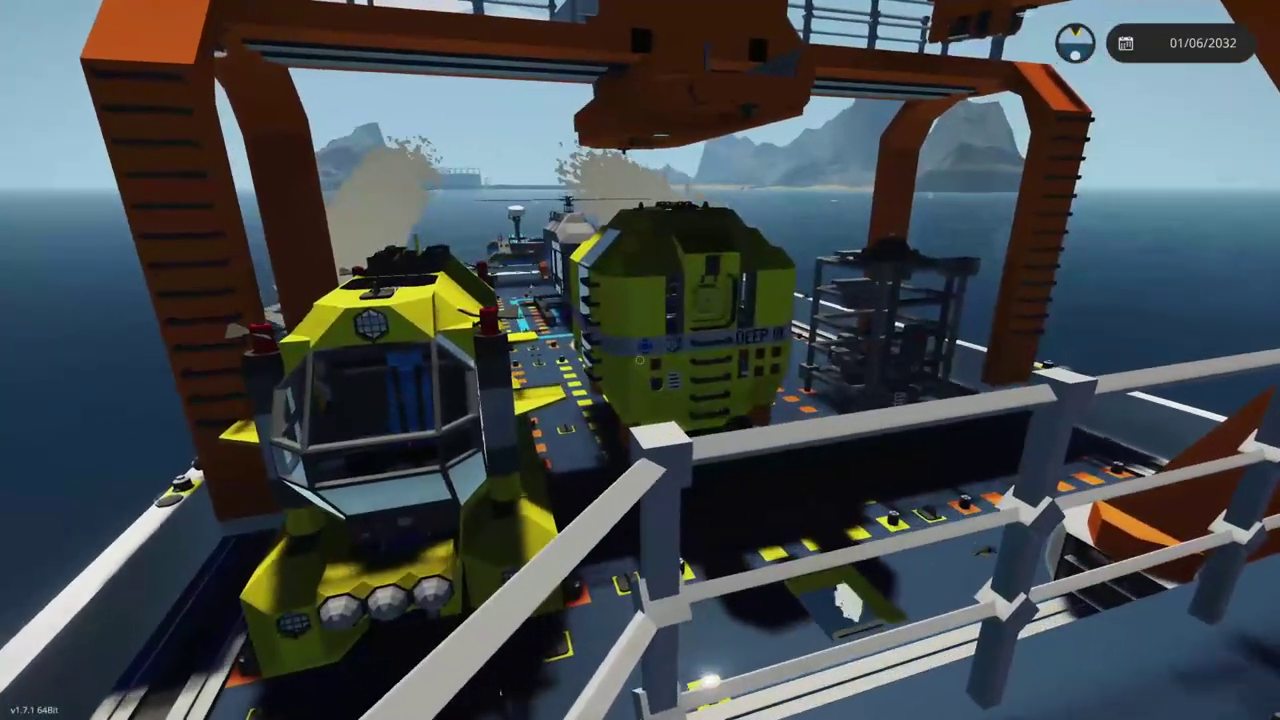
{"action": "key", "text": "w"}
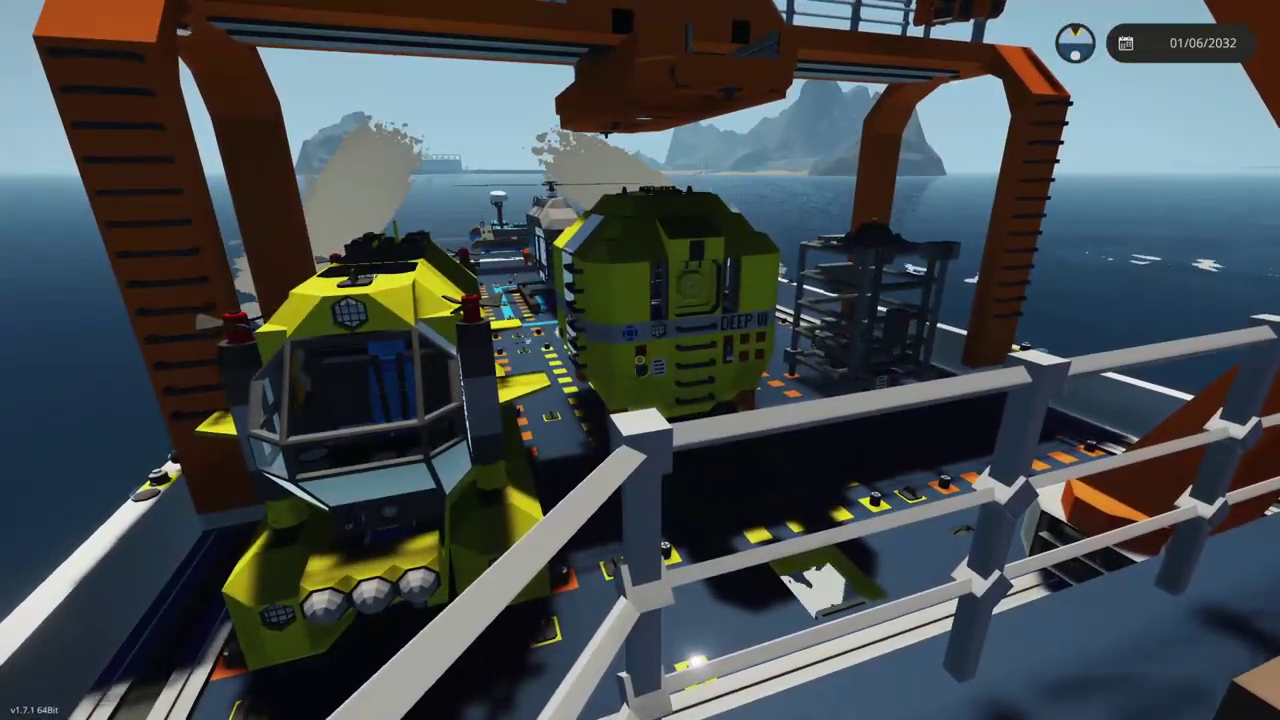
{"action": "key", "text": "w"}
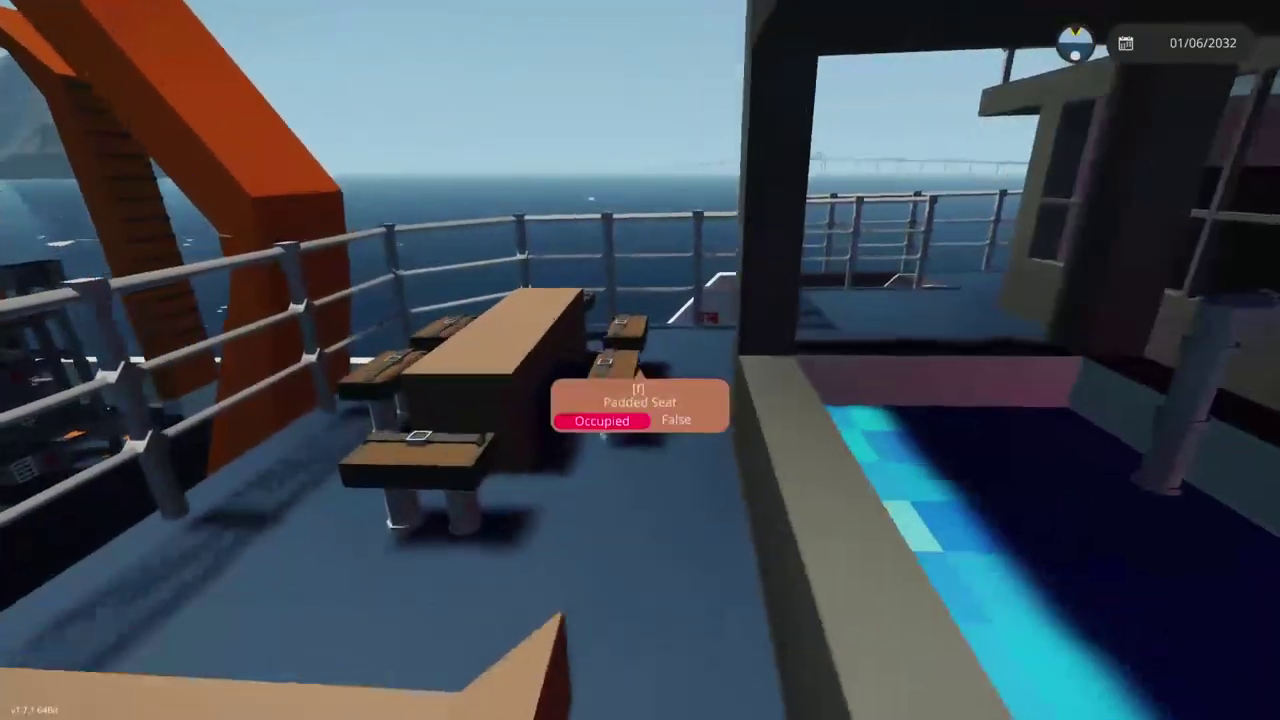
{"action": "key", "text": "f"}
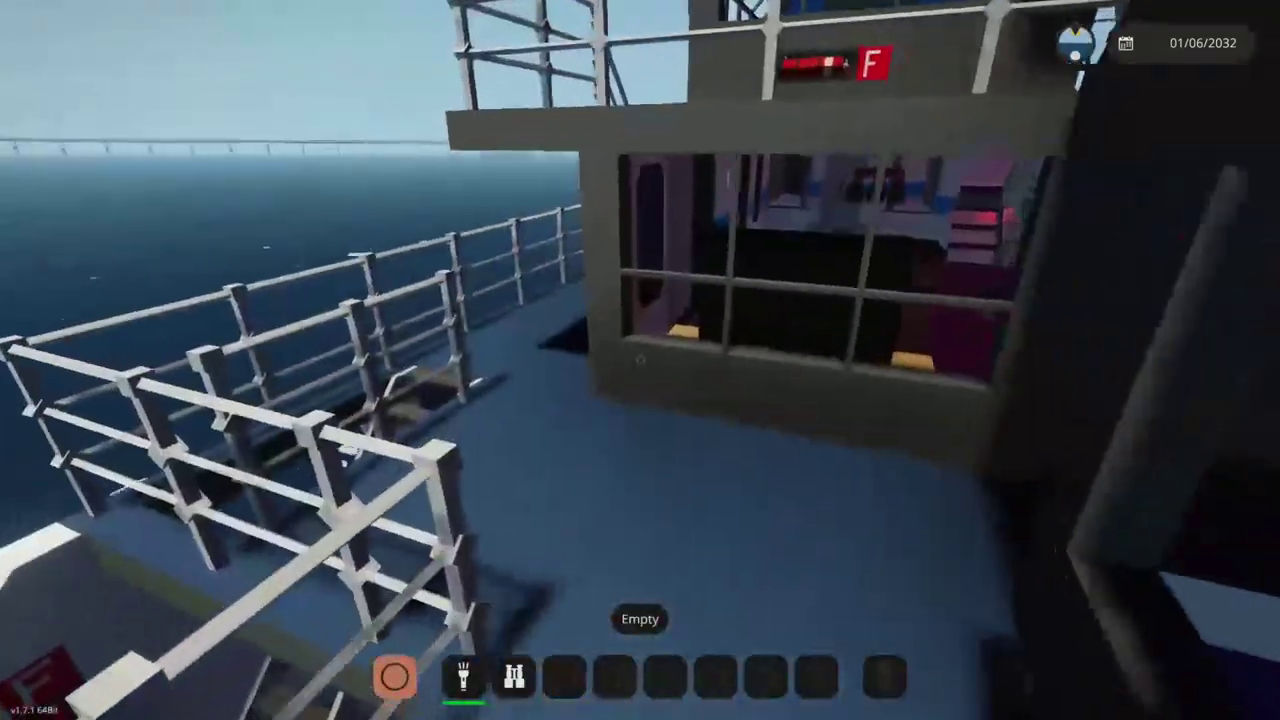
Step: Go down to the main deck and walk past the yellow submersible and the helicopter towards the stern
{"action": "key", "text": "w"}
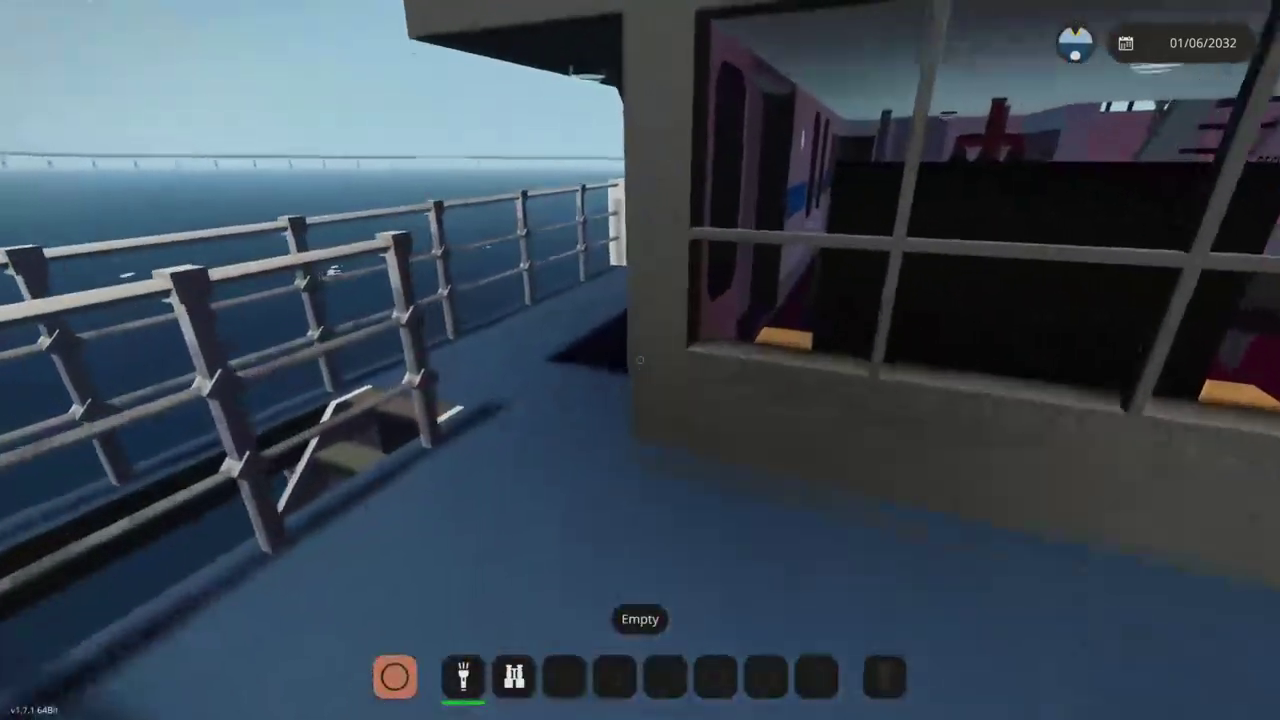
{"action": "key", "text": "w"}
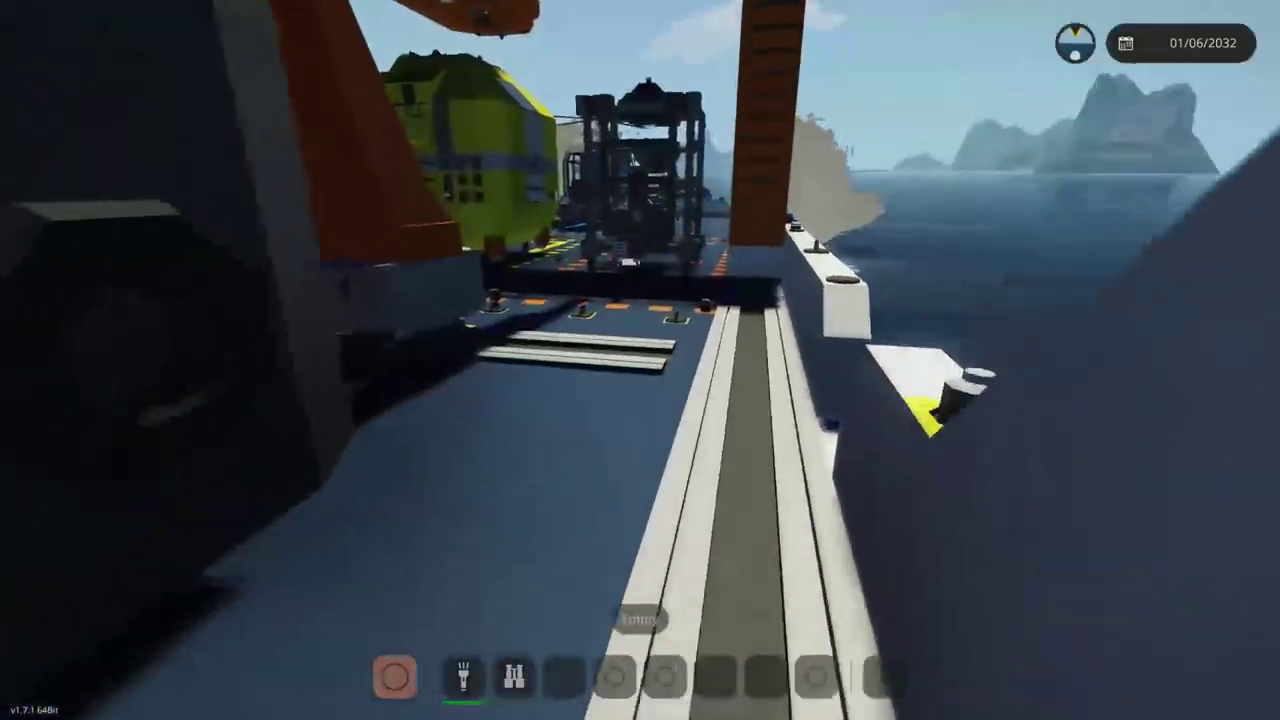
{"action": "key", "text": "w"}
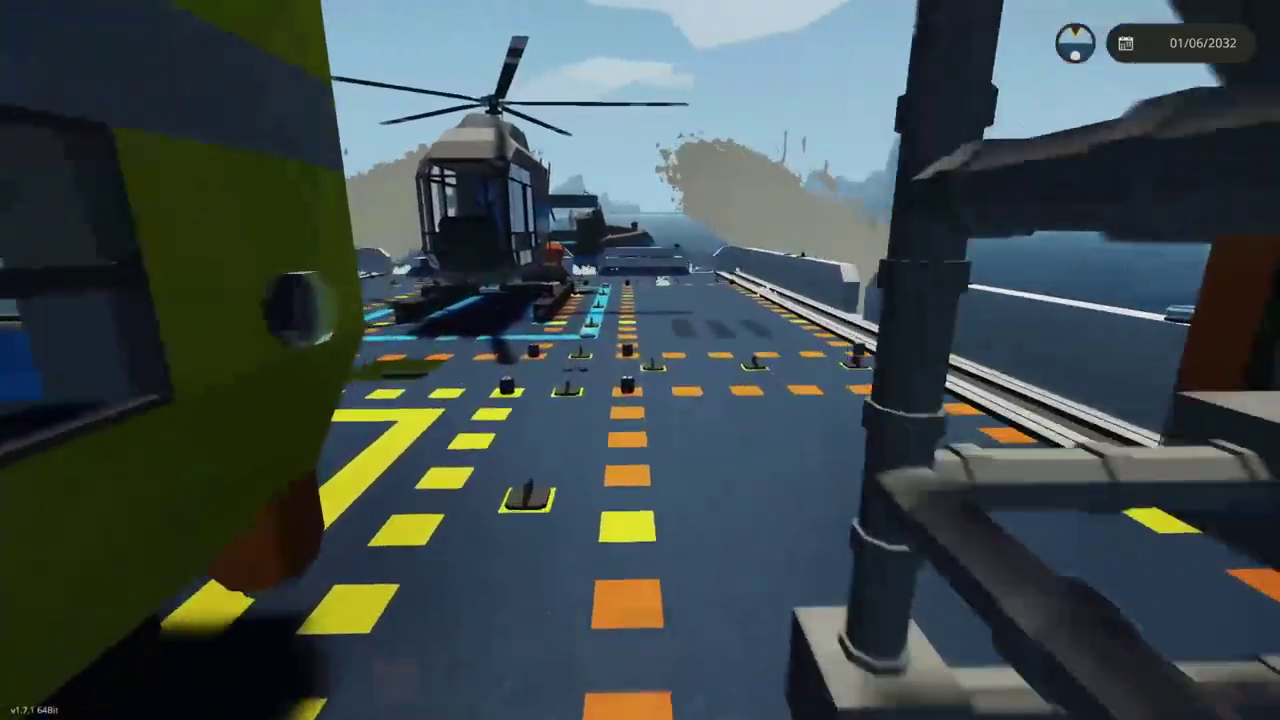
{"action": "key", "text": "w"}
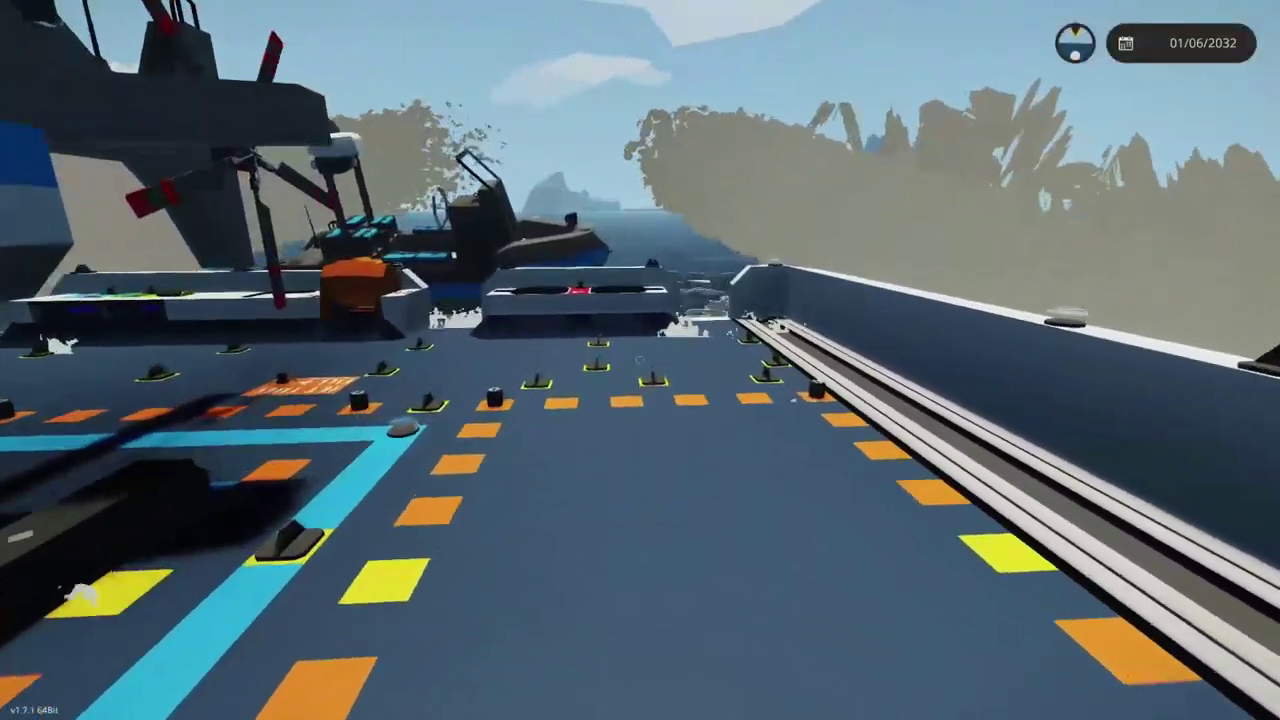